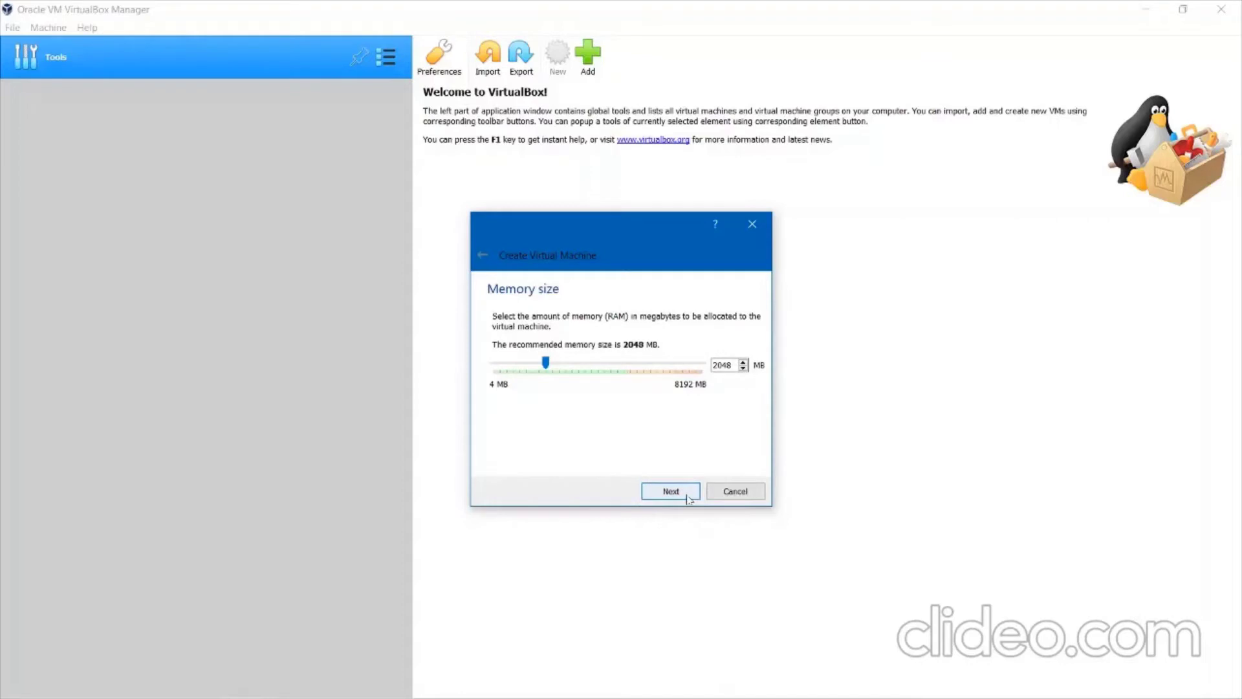
Keep 2048 MB memory and give RH-GUI a new 60 GB dynamically allocated VDI disk.
{"action": "left_click", "coordinate": [689, 499]}
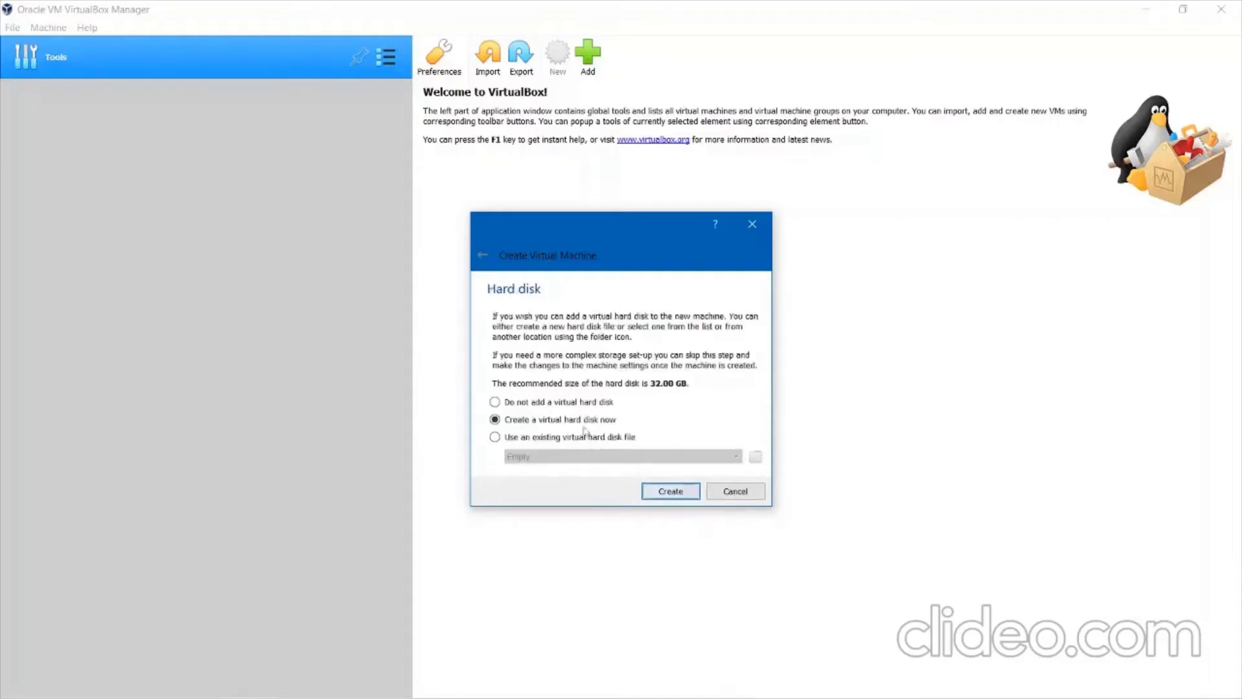
{"action": "left_click", "coordinate": [670, 491]}
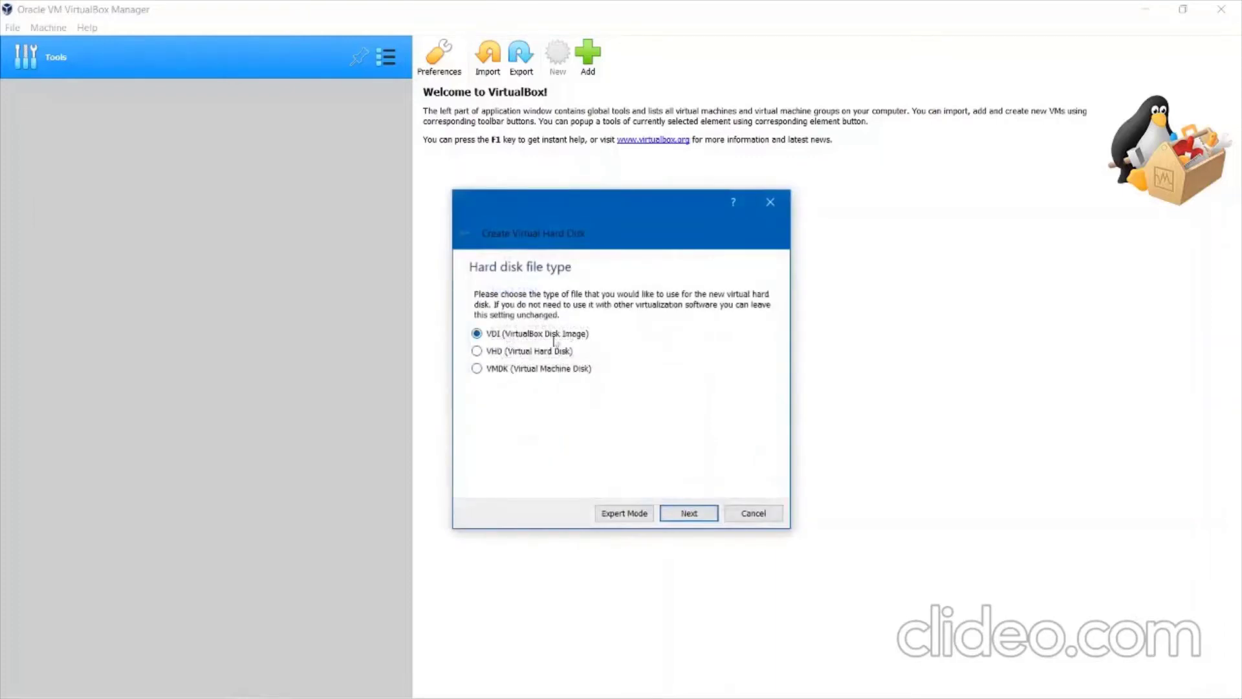
{"action": "left_click", "coordinate": [689, 513]}
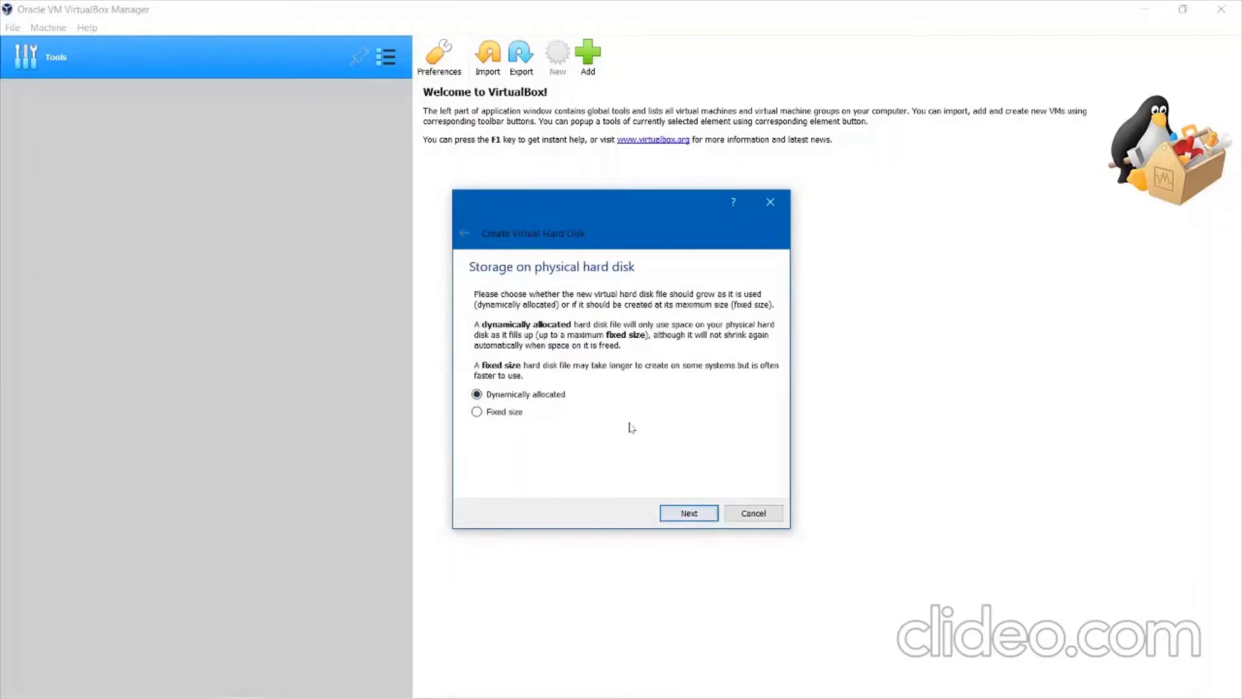
{"action": "left_click", "coordinate": [687, 512]}
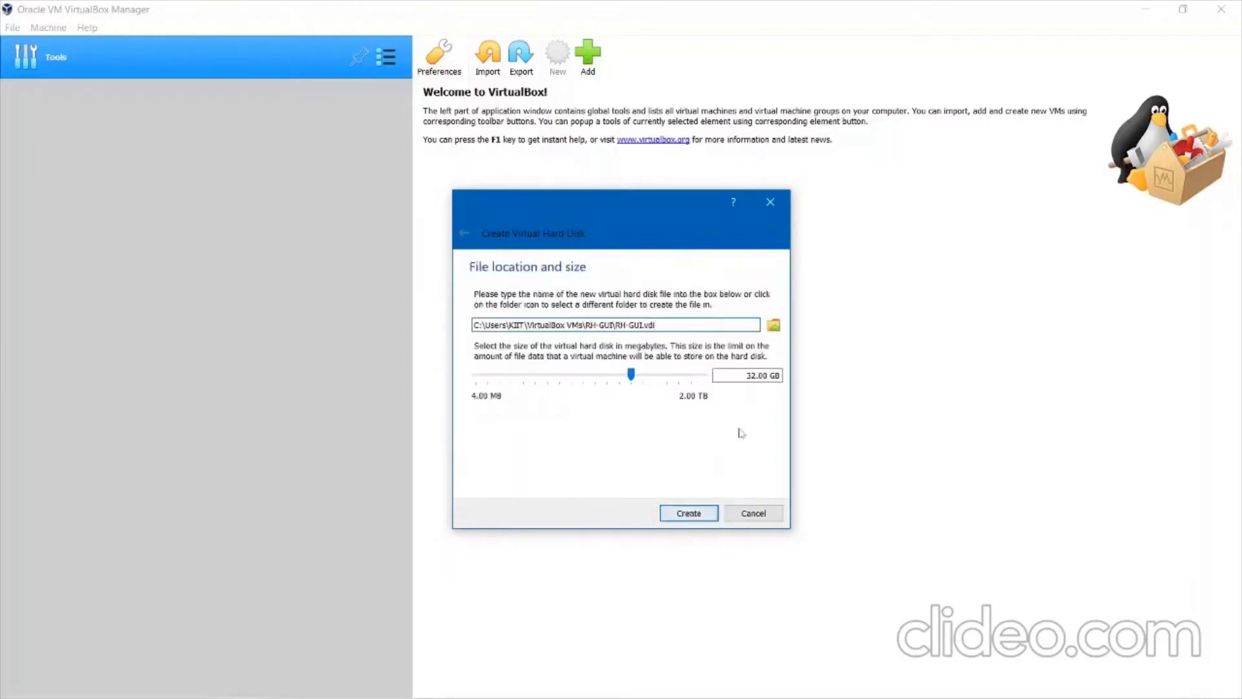
{"action": "double_click", "coordinate": [751, 375]}
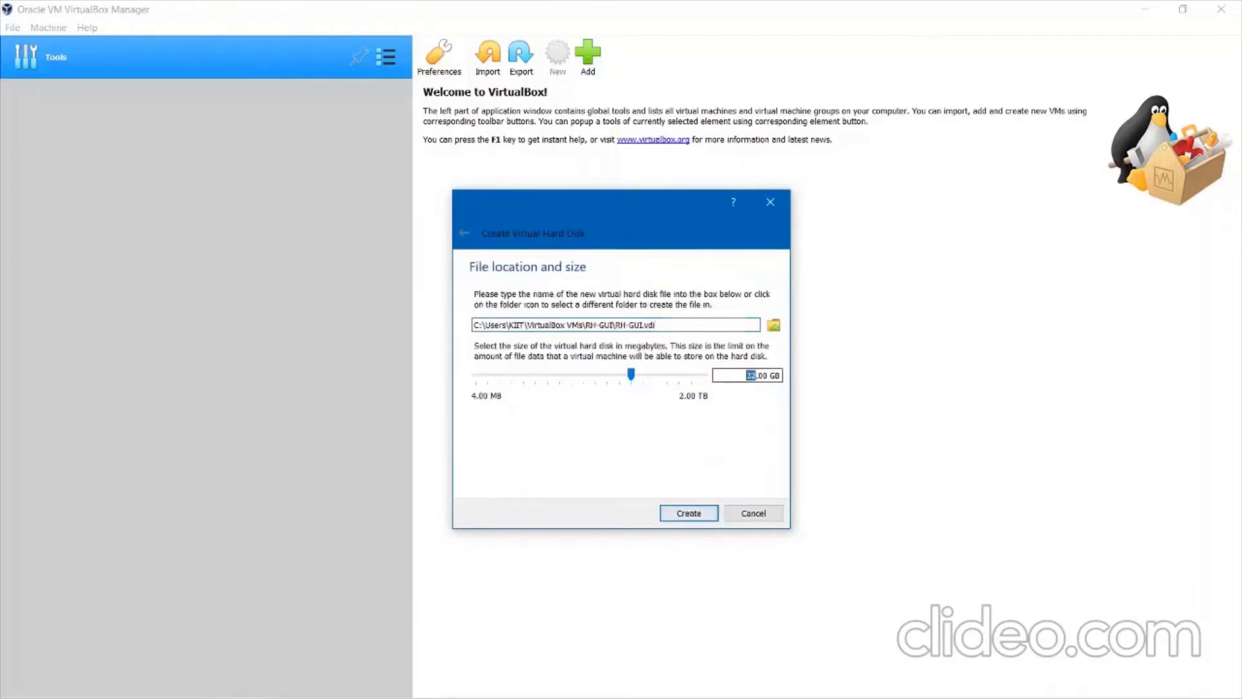
{"action": "type", "text": "60"}
{"action": "left_click", "coordinate": [703, 515]}
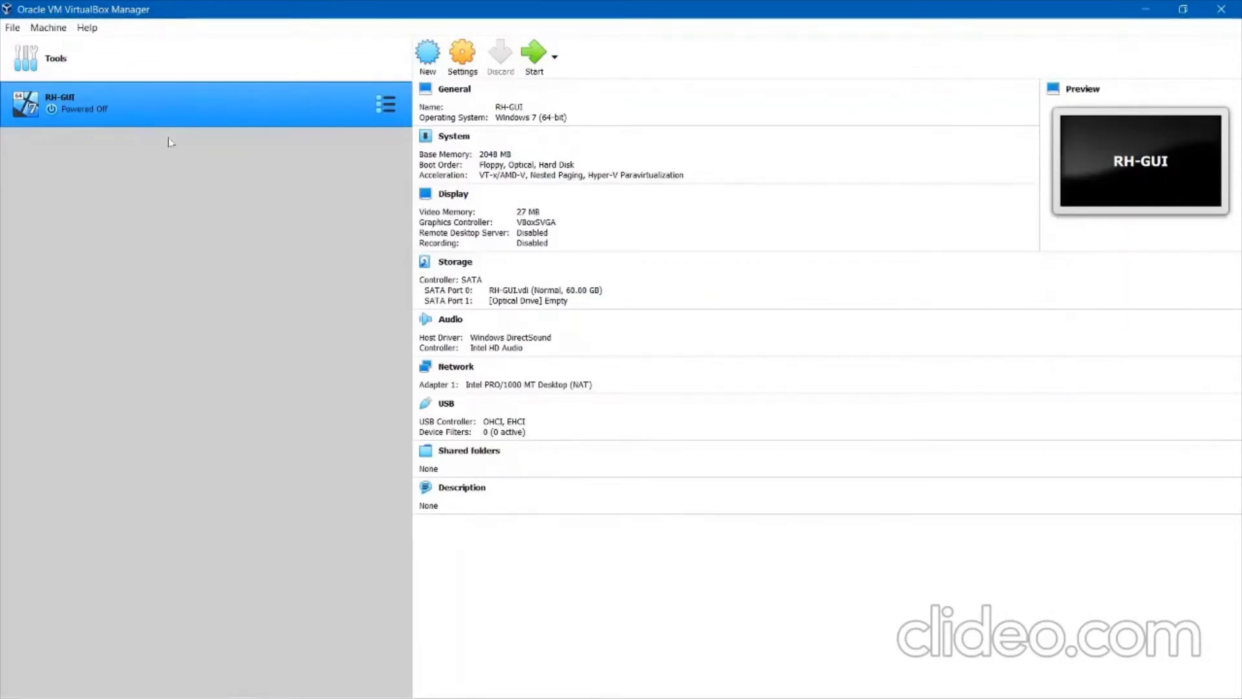
In RH-GUI's settings, set Type to Linux and Version to Red Hat (64-bit), then save.
{"action": "right_click", "coordinate": [159, 105]}
{"action": "left_click", "coordinate": [183, 116]}
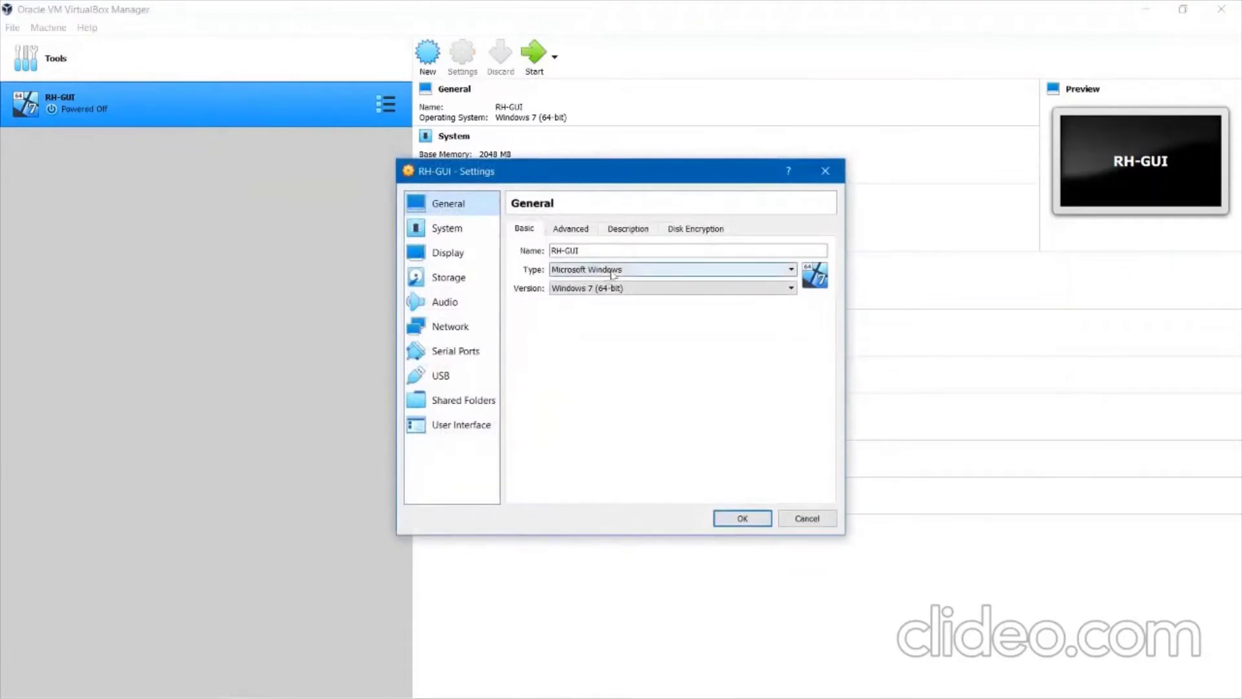
{"action": "left_click", "coordinate": [612, 270]}
{"action": "left_click", "coordinate": [603, 292]}
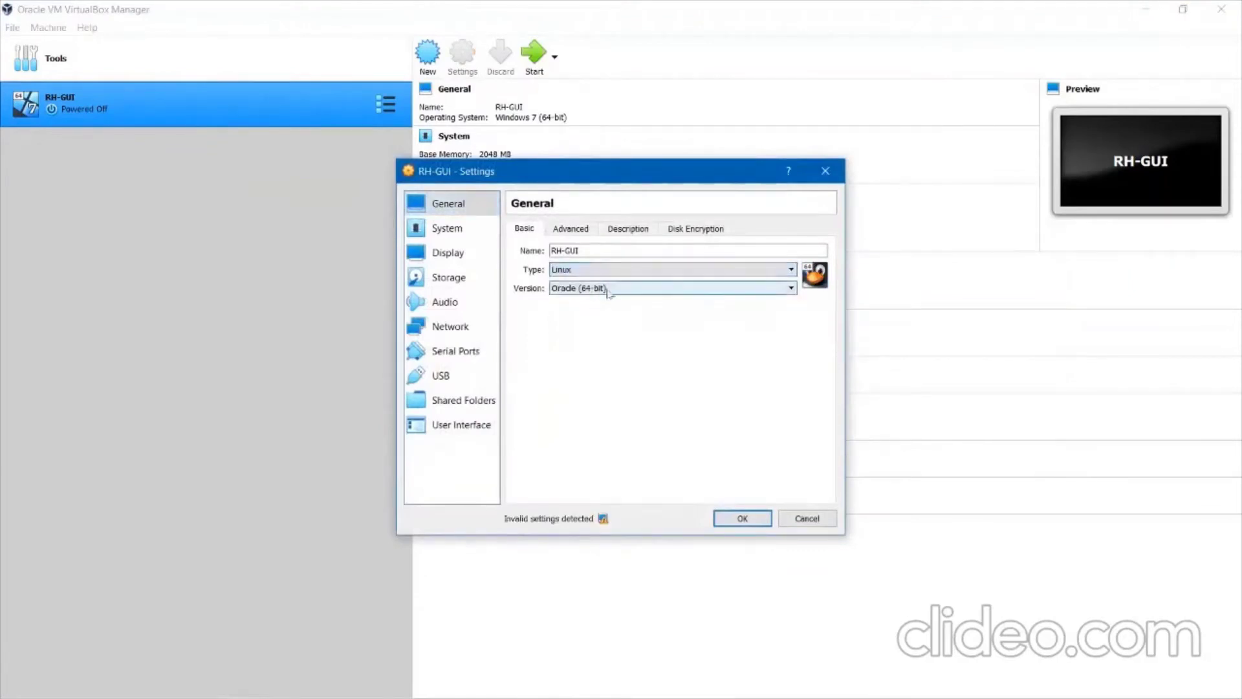
{"action": "left_click", "coordinate": [612, 290]}
{"action": "scroll", "coordinate": [608, 343], "scroll_direction": "up", "scroll_amount": 3}
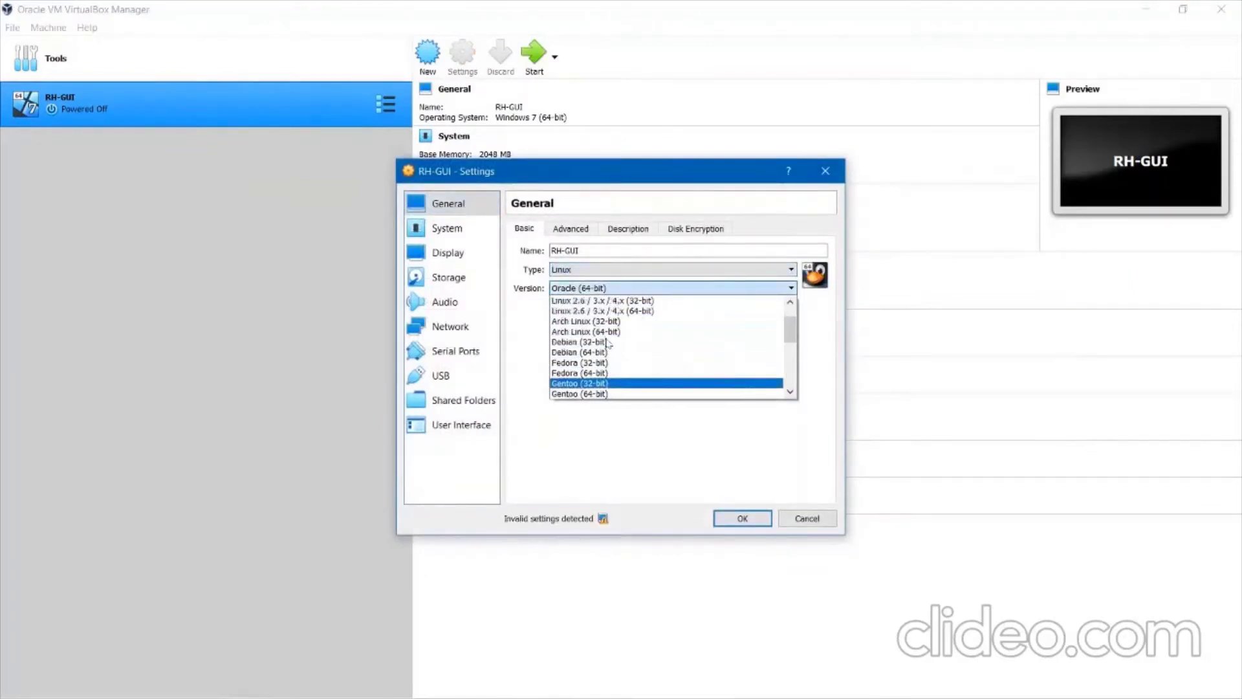
{"action": "scroll", "coordinate": [608, 342], "scroll_direction": "down", "scroll_amount": 5}
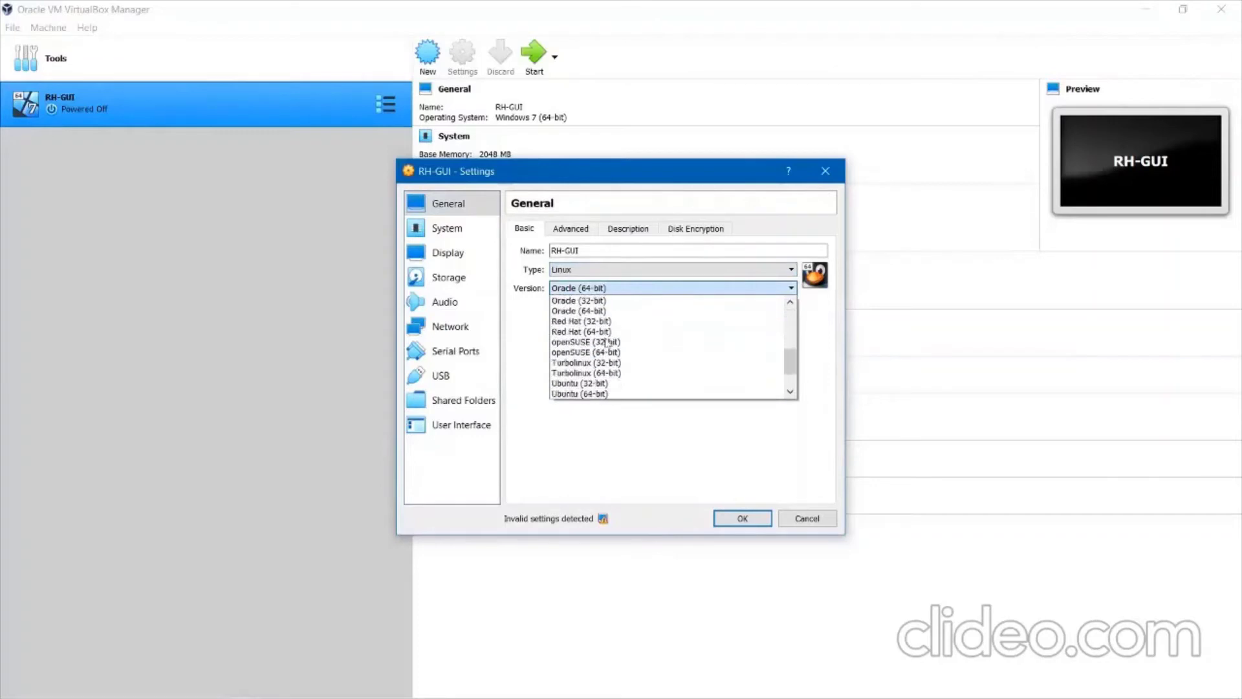
{"action": "left_click", "coordinate": [584, 332]}
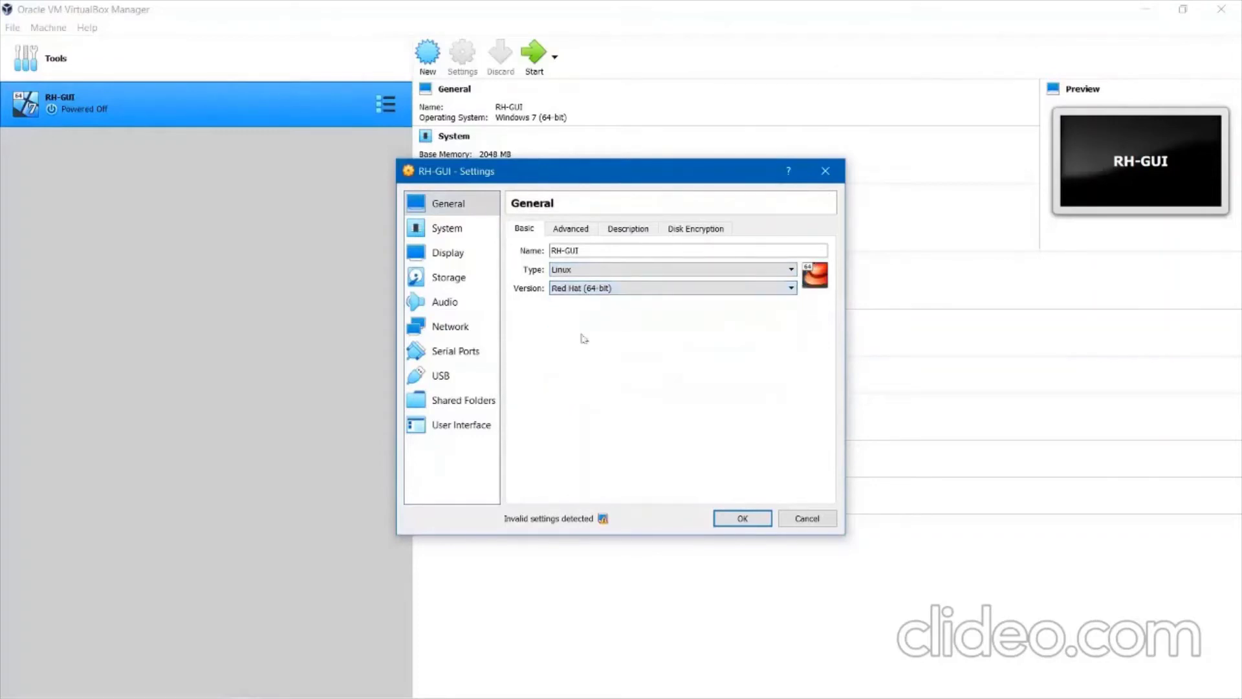
{"action": "left_click", "coordinate": [765, 517]}
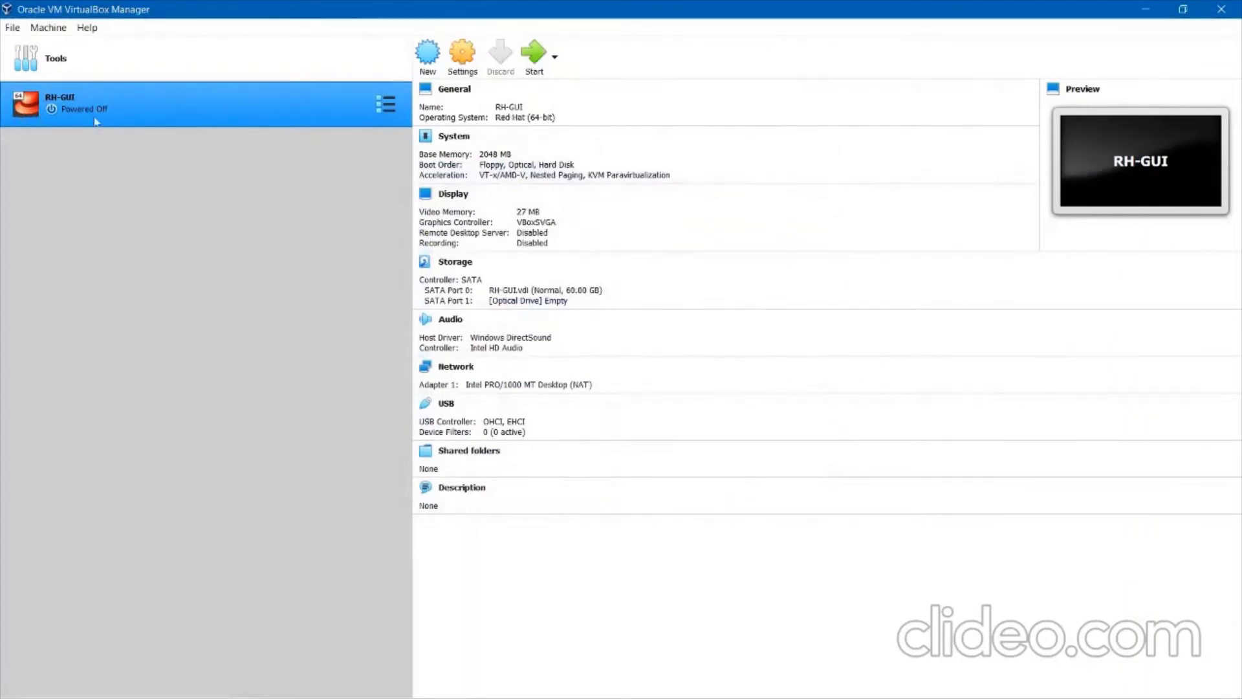
Open RH-GUI's settings and review the General Advanced, Description and Disk Encryption tabs.
{"action": "right_click", "coordinate": [116, 107]}
{"action": "left_click", "coordinate": [135, 118]}
{"action": "left_click", "coordinate": [565, 229]}
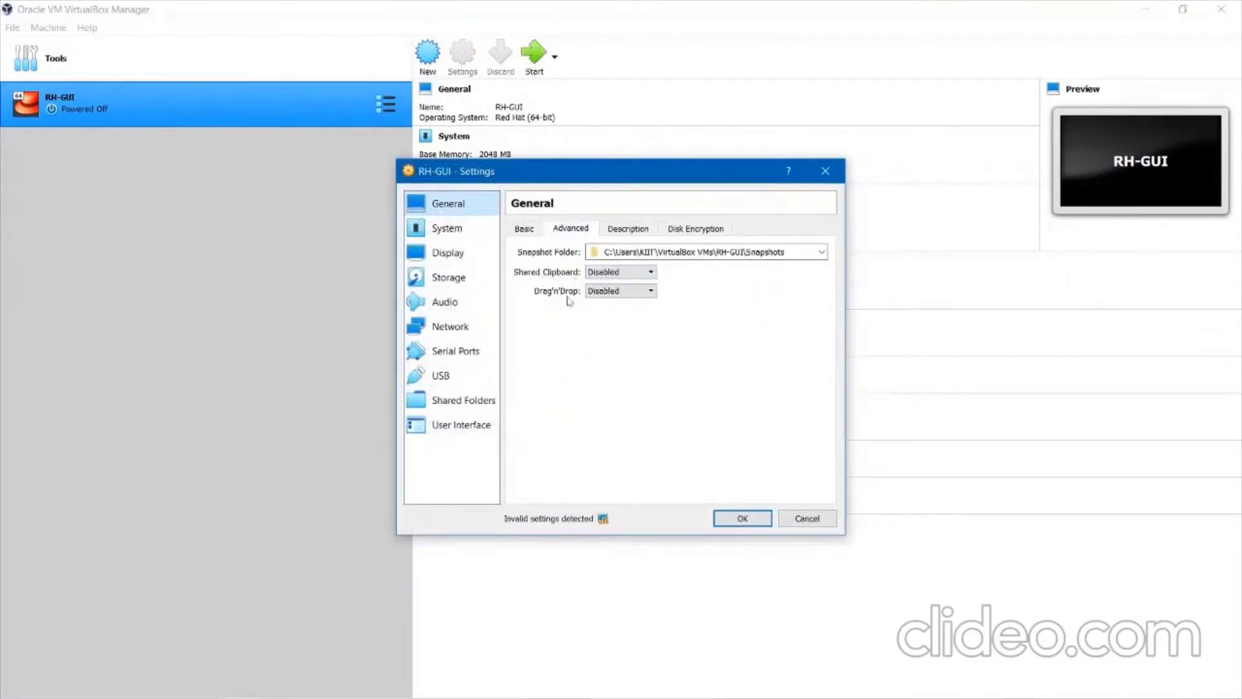
{"action": "left_click", "coordinate": [630, 234]}
{"action": "left_click", "coordinate": [678, 234]}
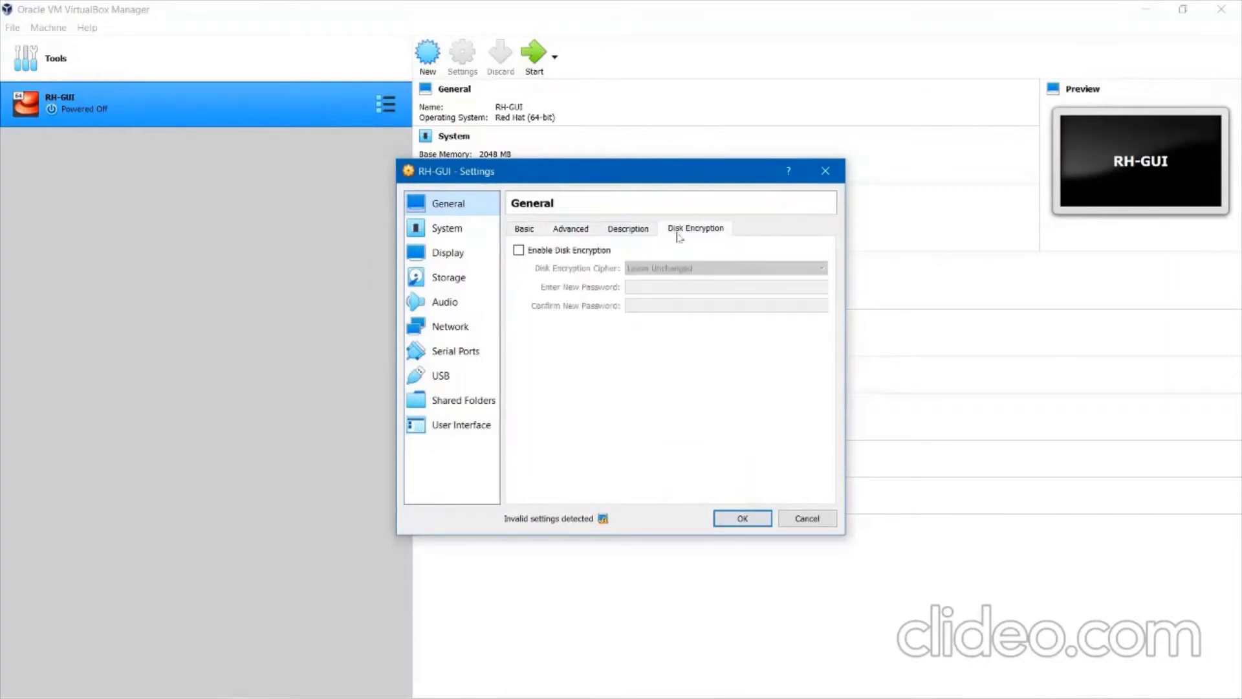
{"action": "left_click", "coordinate": [539, 232]}
Set RH-GUI's processor count to 2 on the System Processor page.
{"action": "left_click", "coordinate": [459, 234]}
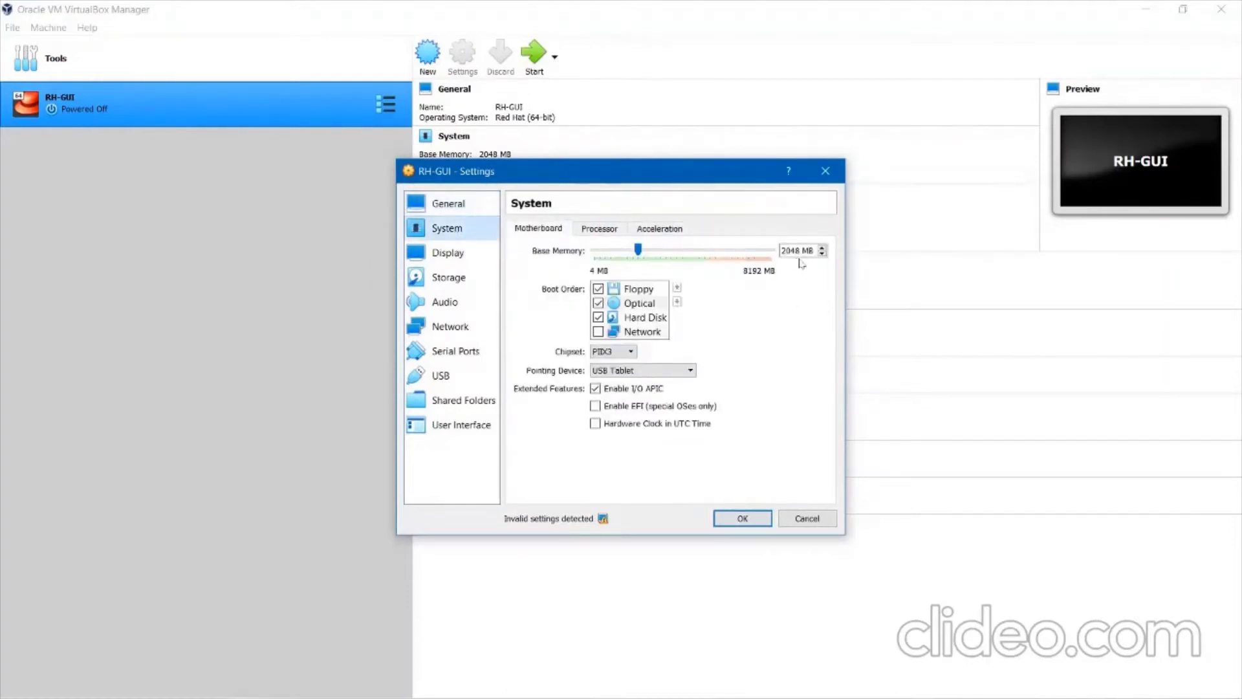
{"action": "left_click", "coordinate": [608, 232]}
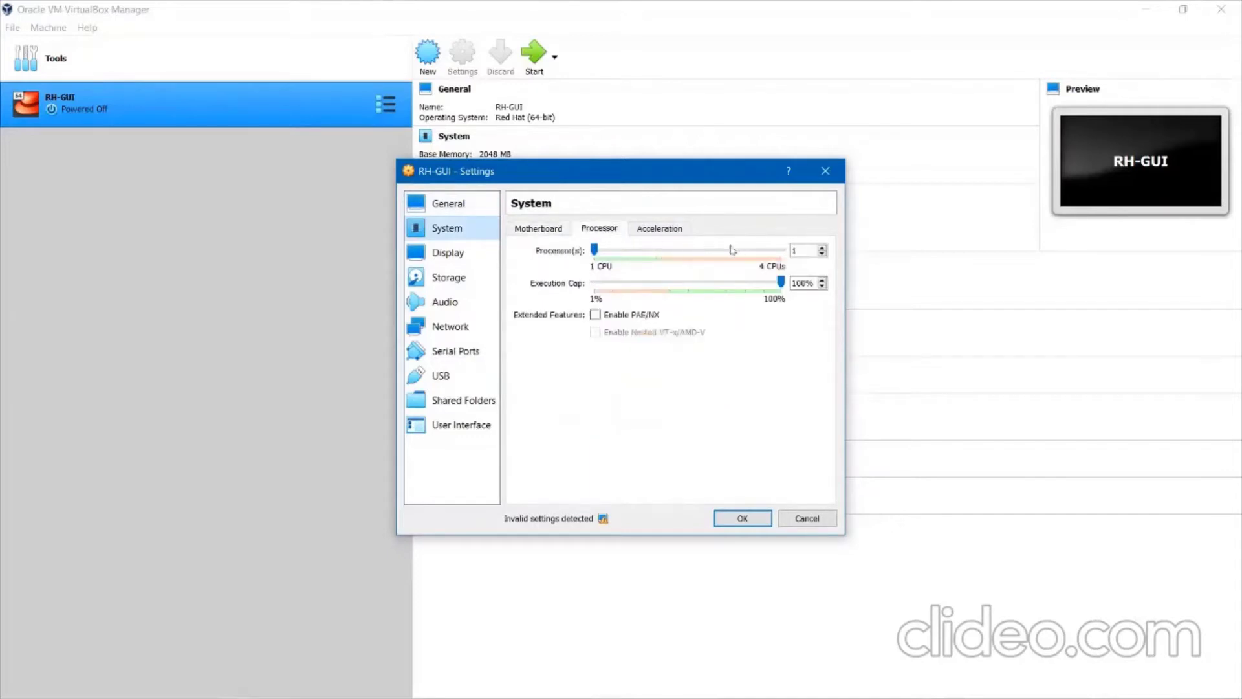
{"action": "type", "text": "2"}
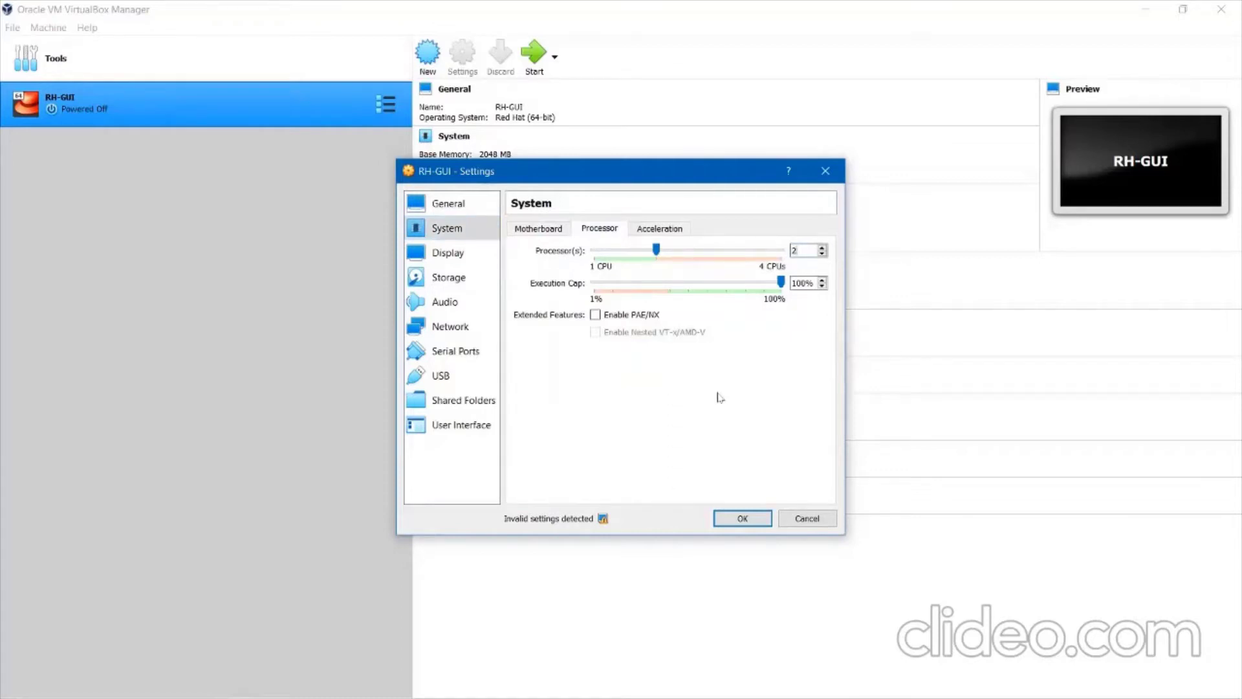
{"action": "left_click", "coordinate": [460, 253]}
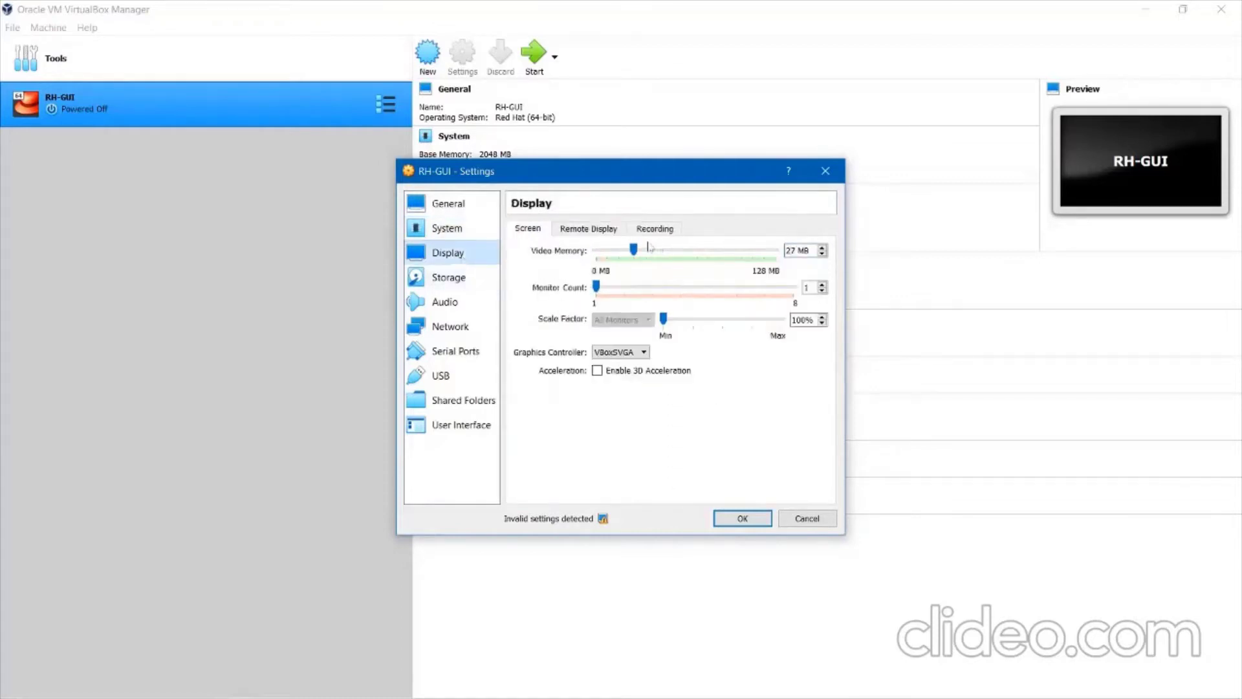
Raise RH-GUI's video memory to the 128 MB maximum.
{"action": "left_click_drag", "start_coordinate": [637, 249], "coordinate": [777, 254]}
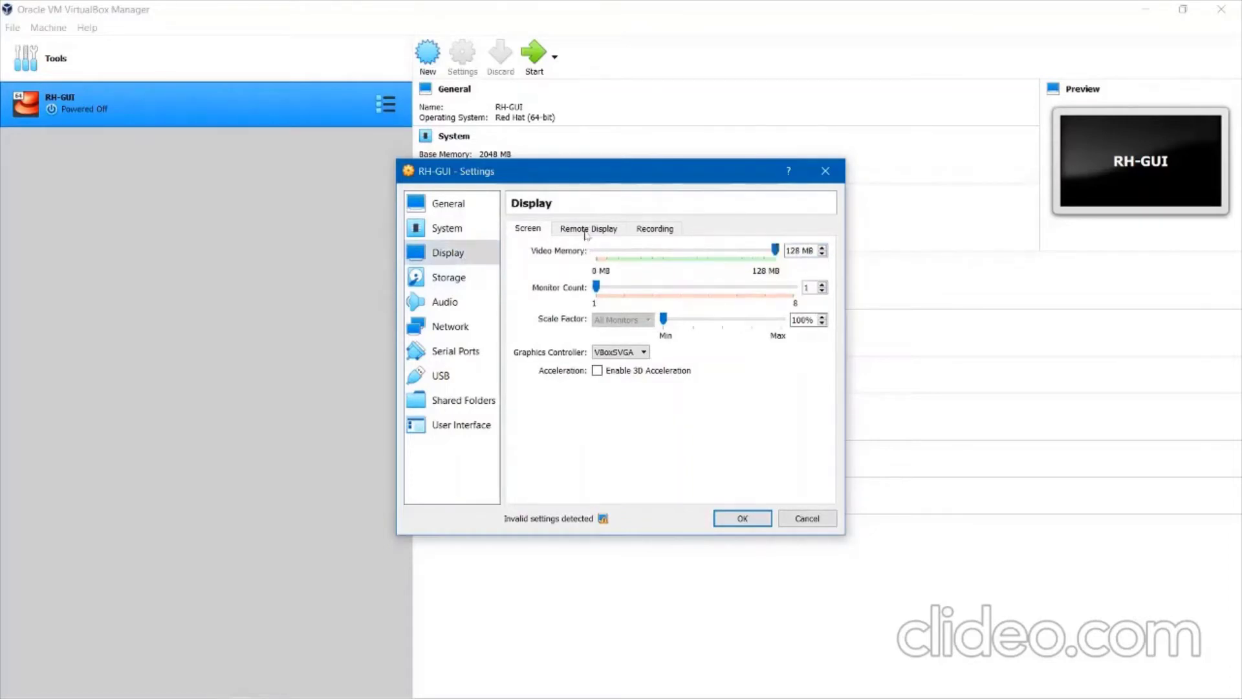
{"action": "left_click", "coordinate": [586, 234]}
{"action": "left_click", "coordinate": [650, 234]}
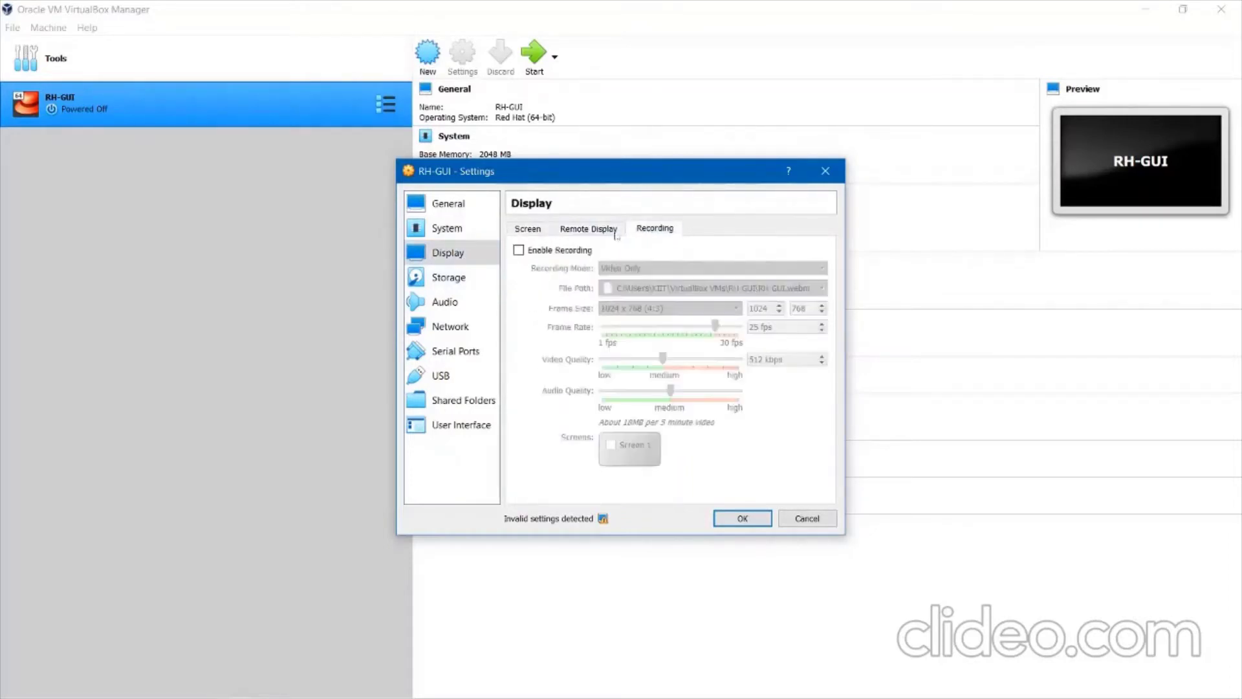
{"action": "left_click", "coordinate": [527, 231]}
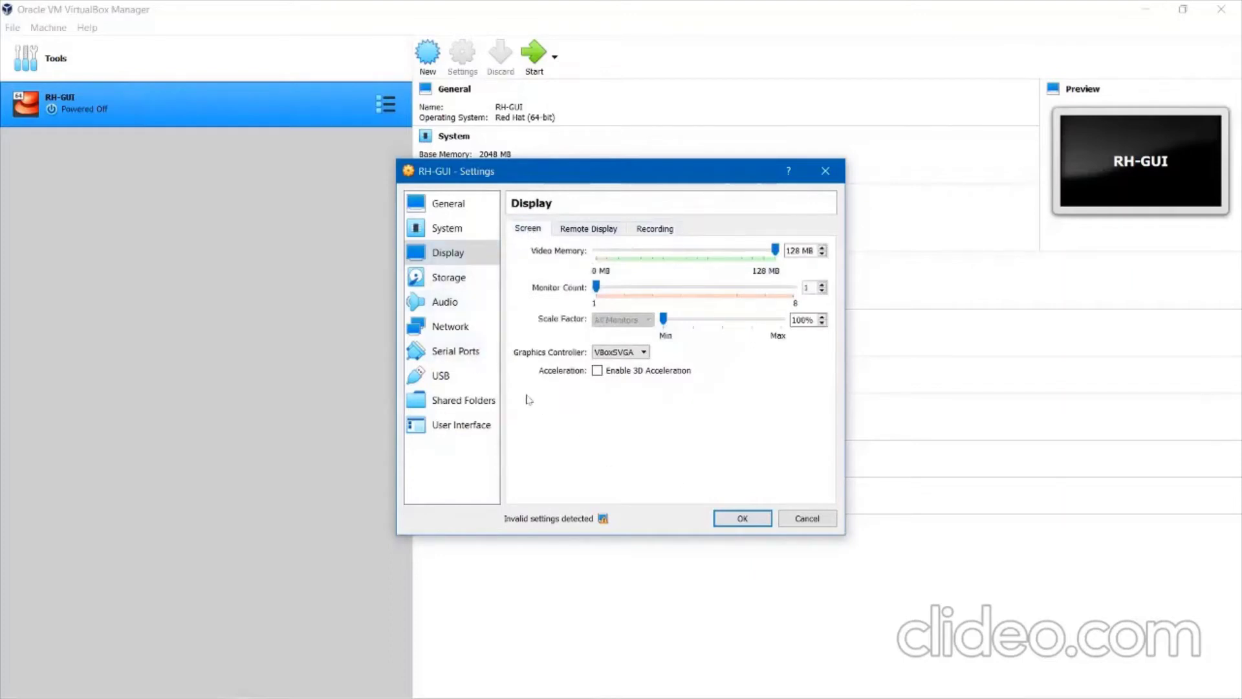
Attach Network Adapter 1 as Bridged Adapter and save the settings.
{"action": "left_click", "coordinate": [447, 325]}
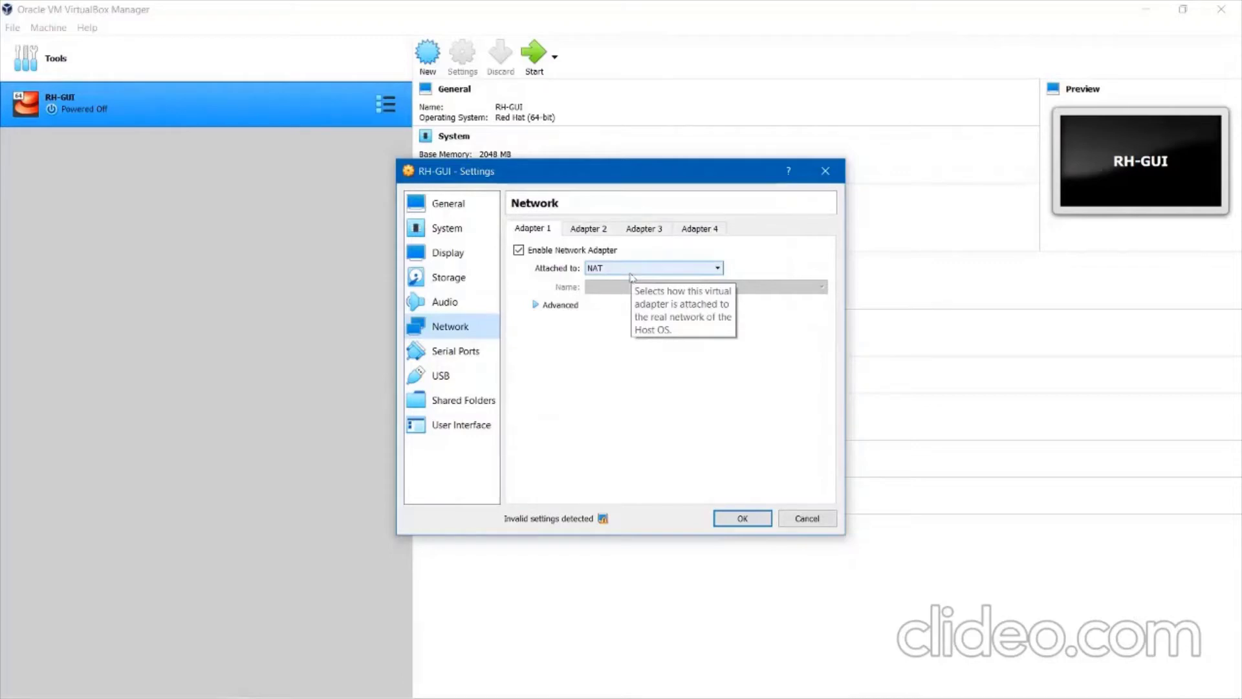
{"action": "left_click", "coordinate": [632, 271]}
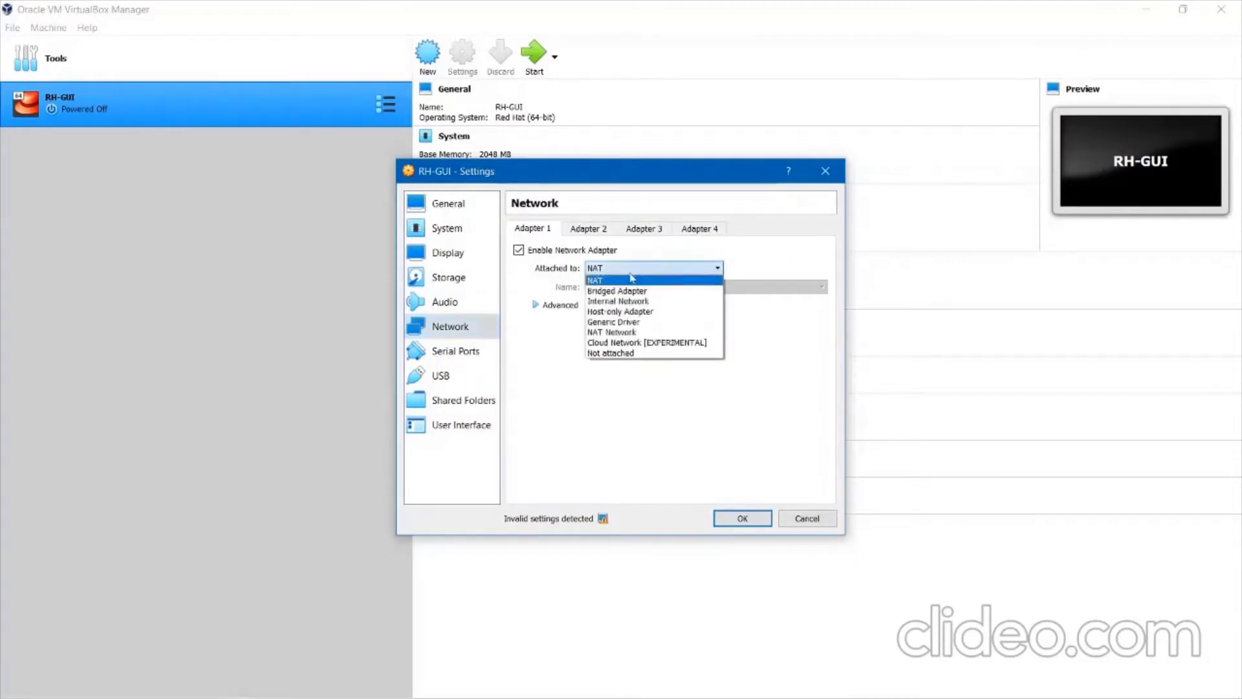
{"action": "left_click", "coordinate": [632, 292]}
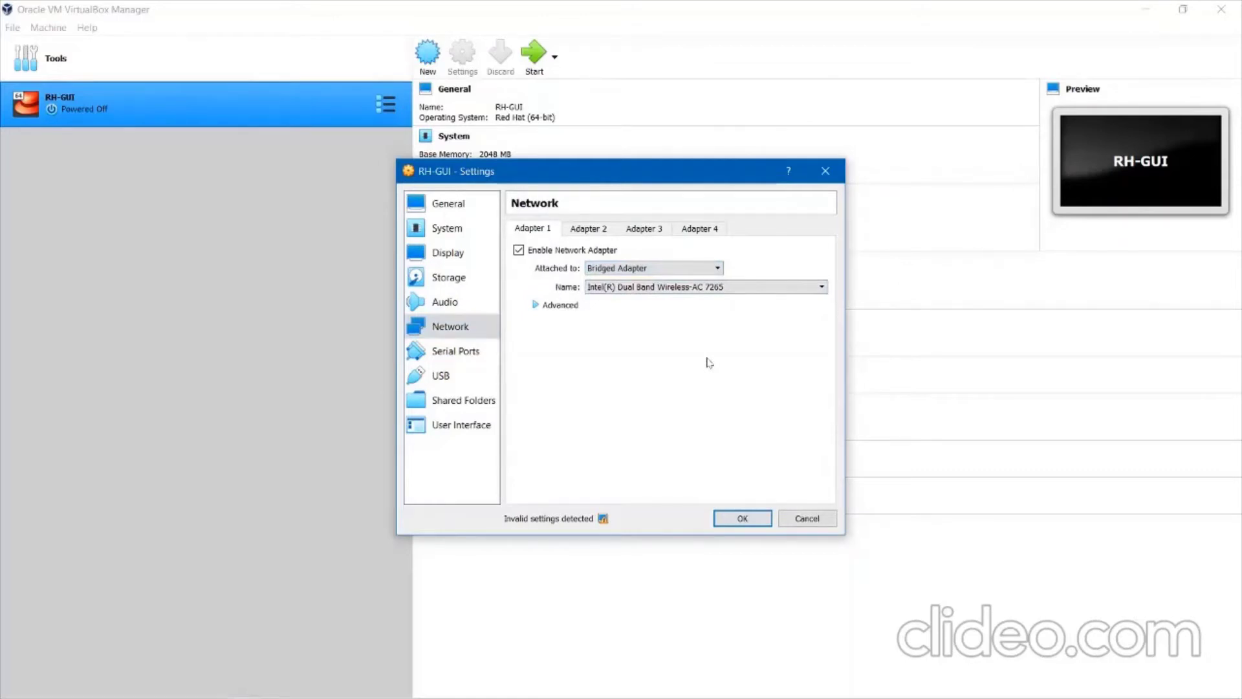
{"action": "left_click", "coordinate": [739, 517]}
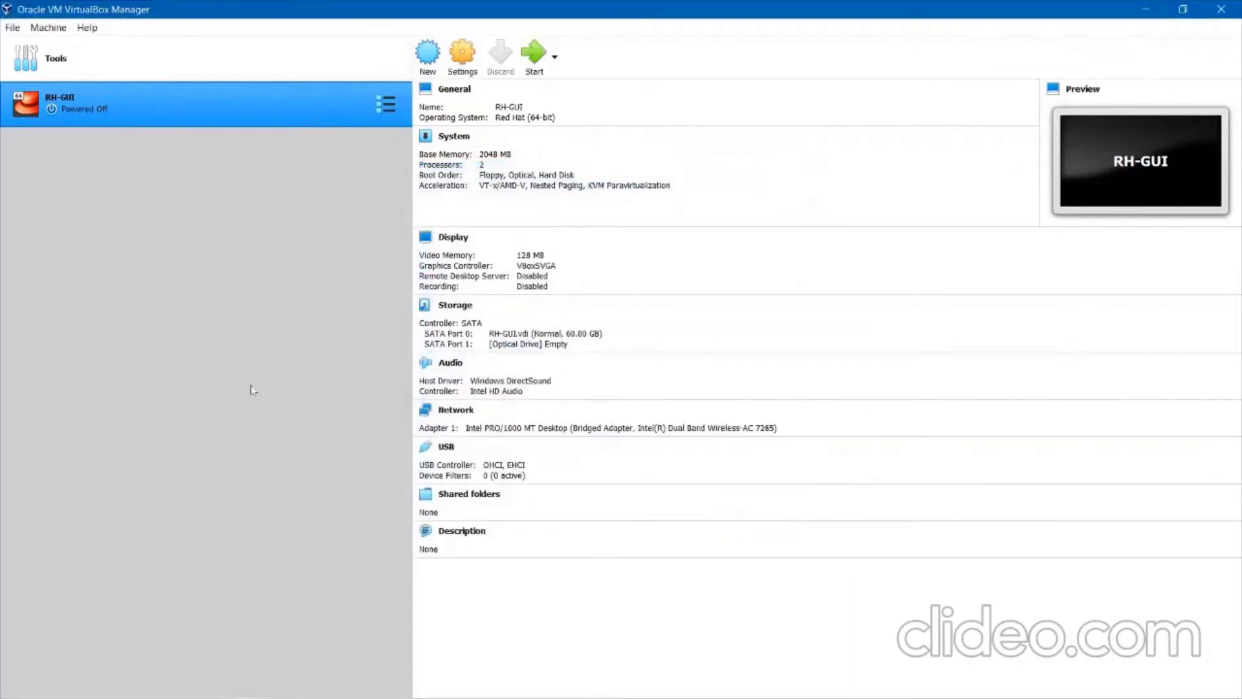
Open RH-GUI's settings and look over its Storage, Display, Audio and Network pages.
{"action": "right_click", "coordinate": [286, 110]}
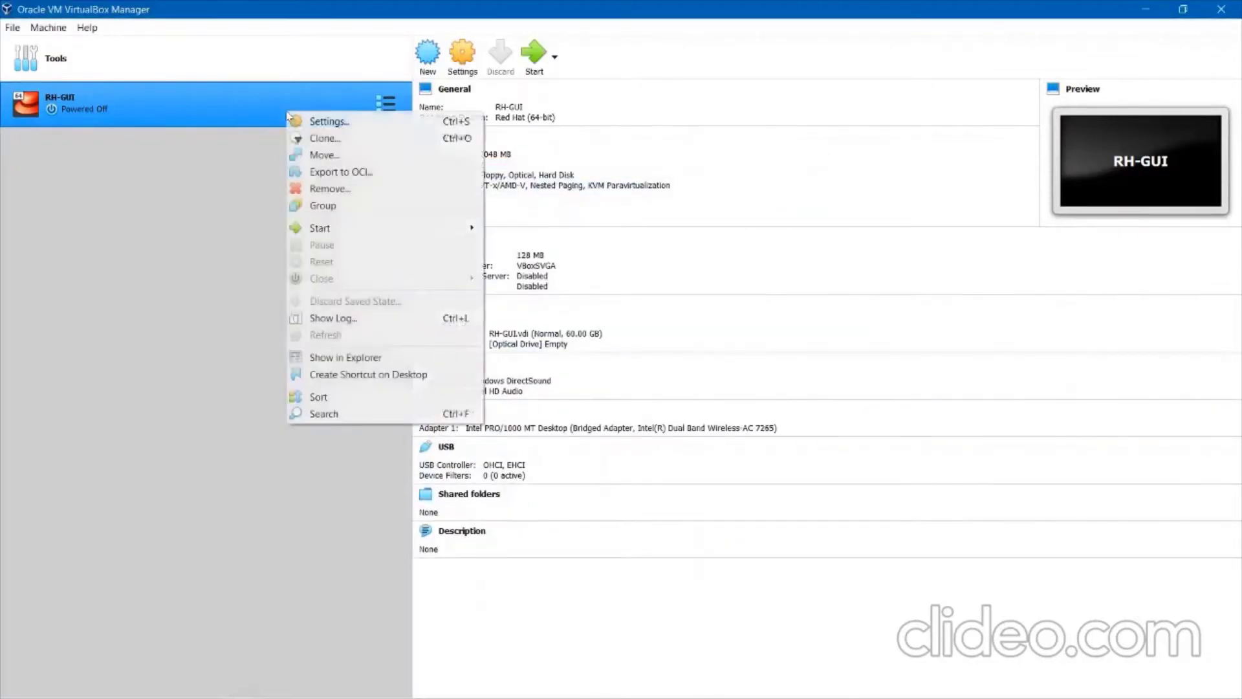
{"action": "left_click", "coordinate": [302, 122]}
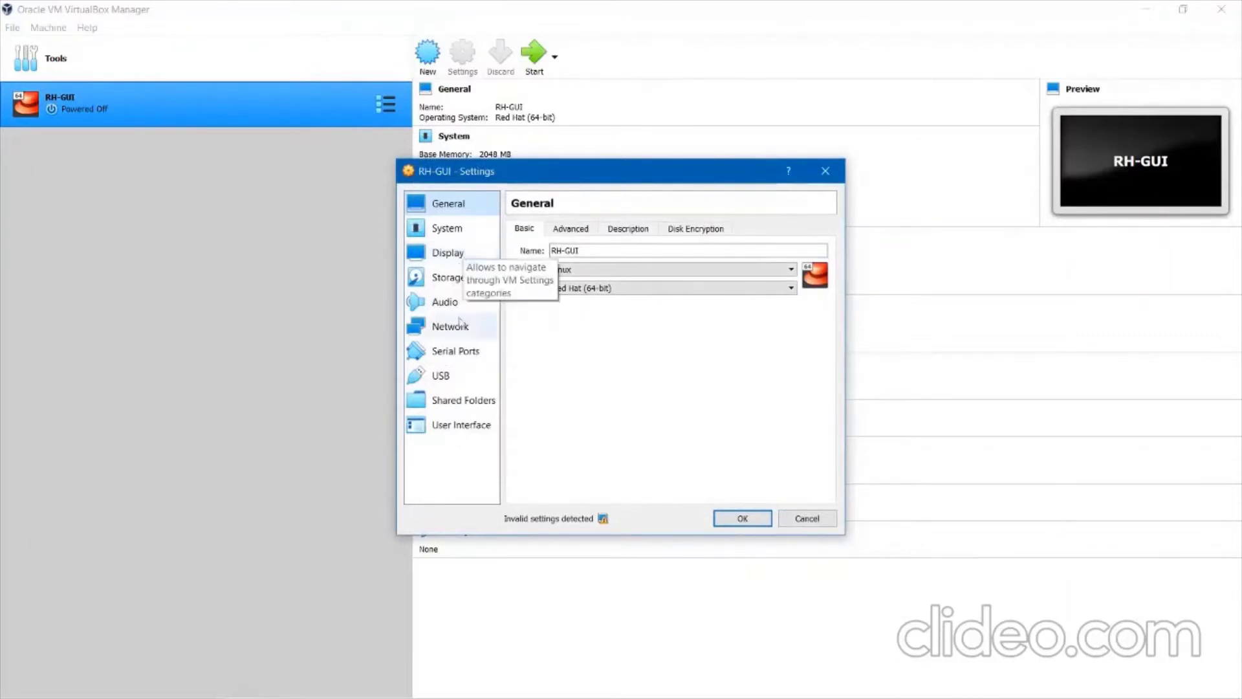
{"action": "left_click", "coordinate": [457, 278]}
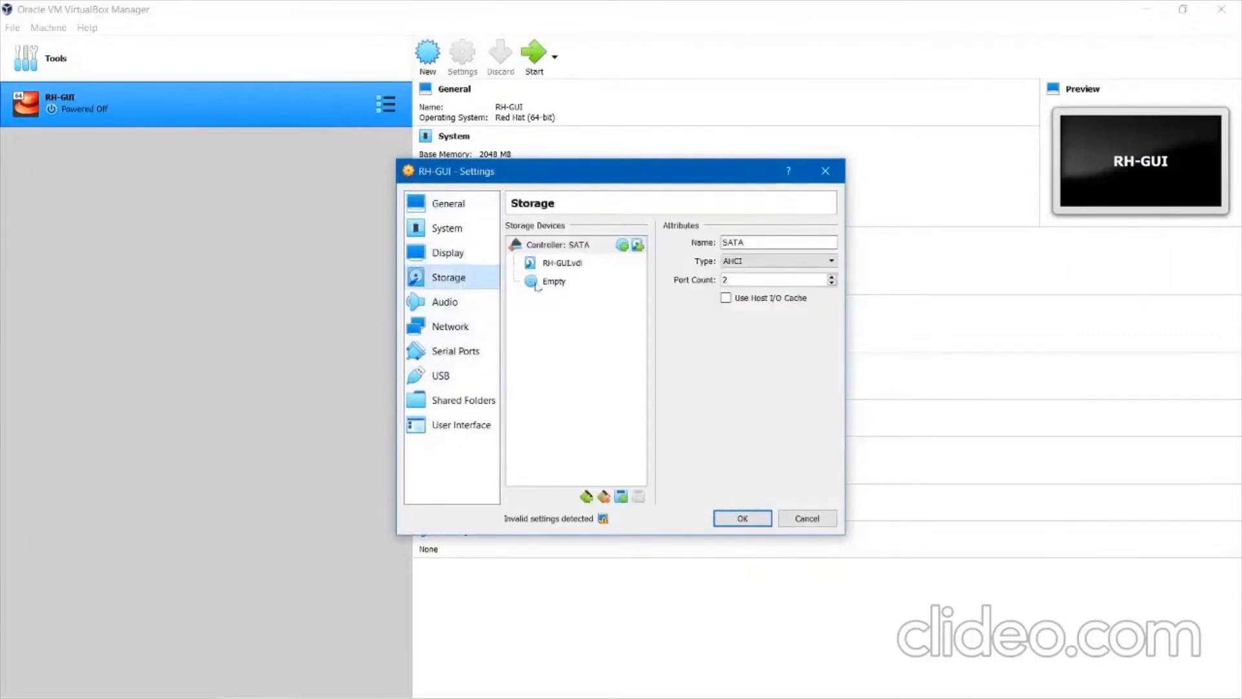
{"action": "left_click", "coordinate": [574, 249]}
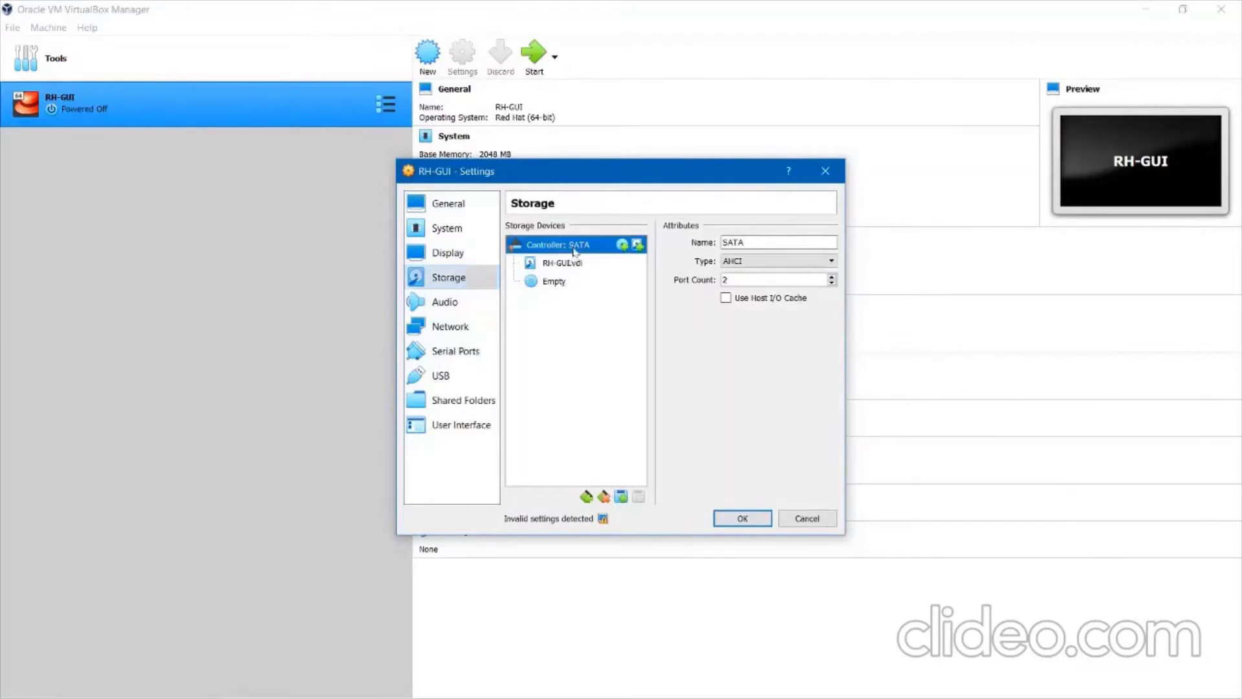
{"action": "left_click", "coordinate": [455, 253]}
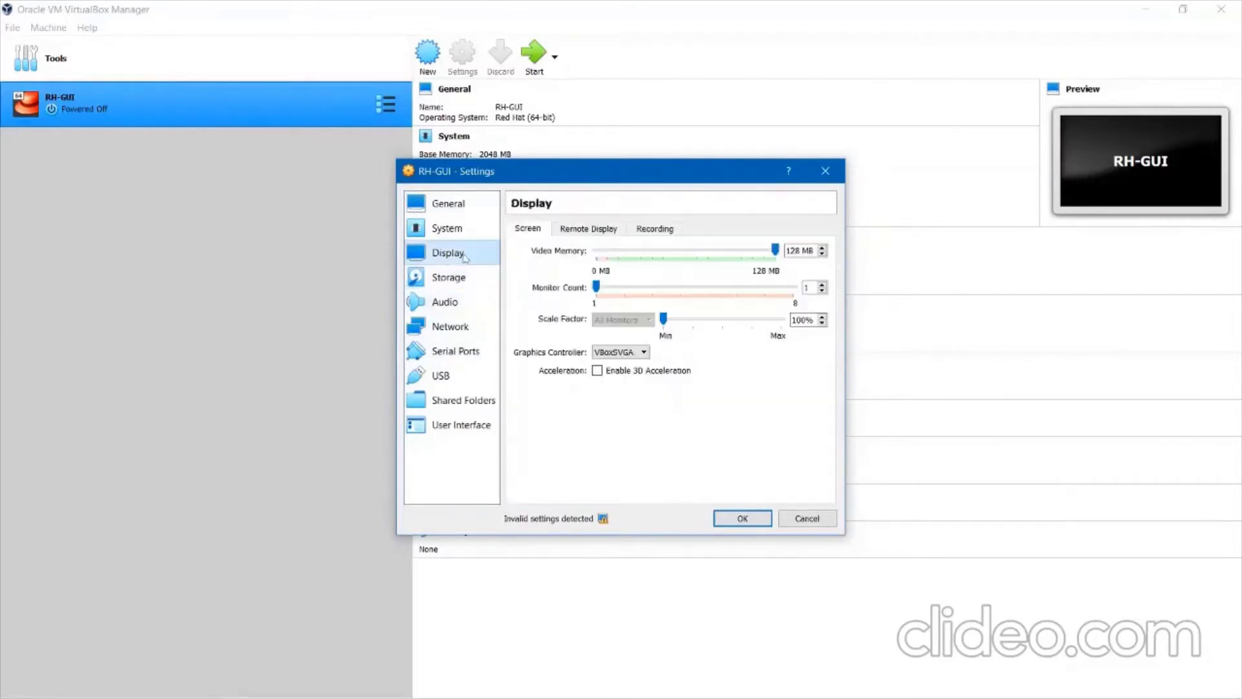
{"action": "left_click", "coordinate": [460, 280]}
{"action": "left_click", "coordinate": [456, 301]}
{"action": "left_click", "coordinate": [456, 326]}
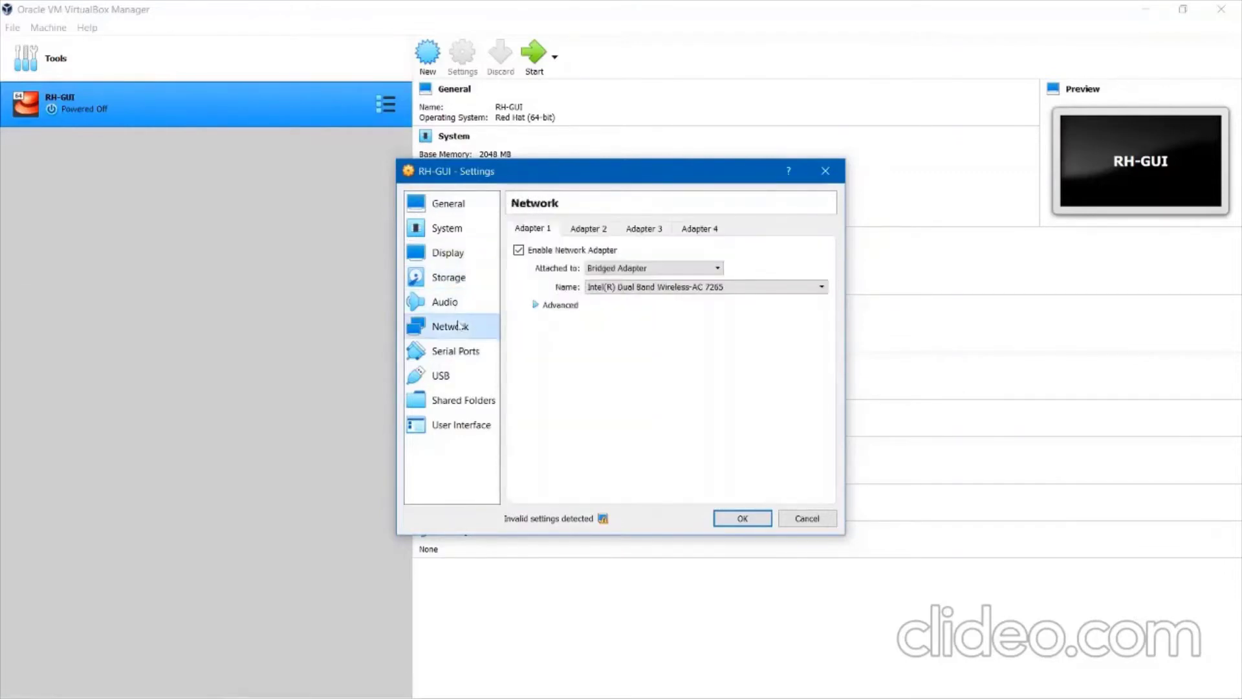
{"action": "left_click", "coordinate": [457, 278]}
Add an optical drive to the SATA controller holding rhel-8.0-x86_64-dvd.iso.
{"action": "left_click", "coordinate": [622, 246]}
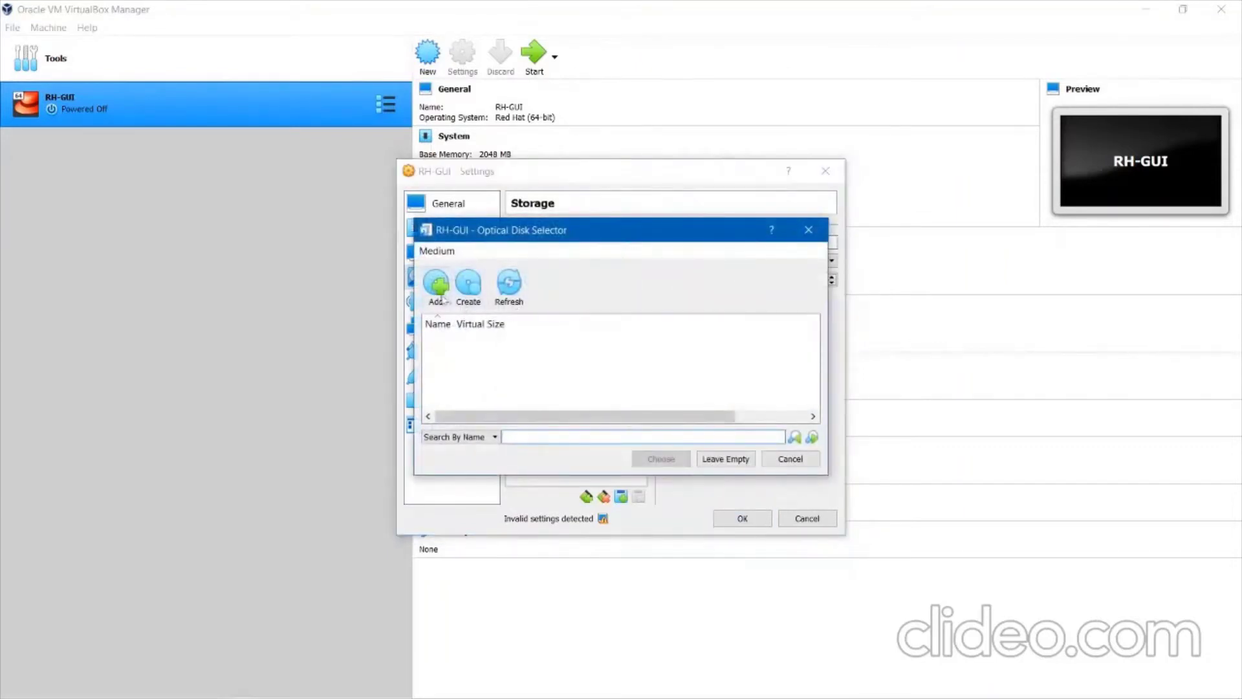
{"action": "left_click", "coordinate": [462, 295]}
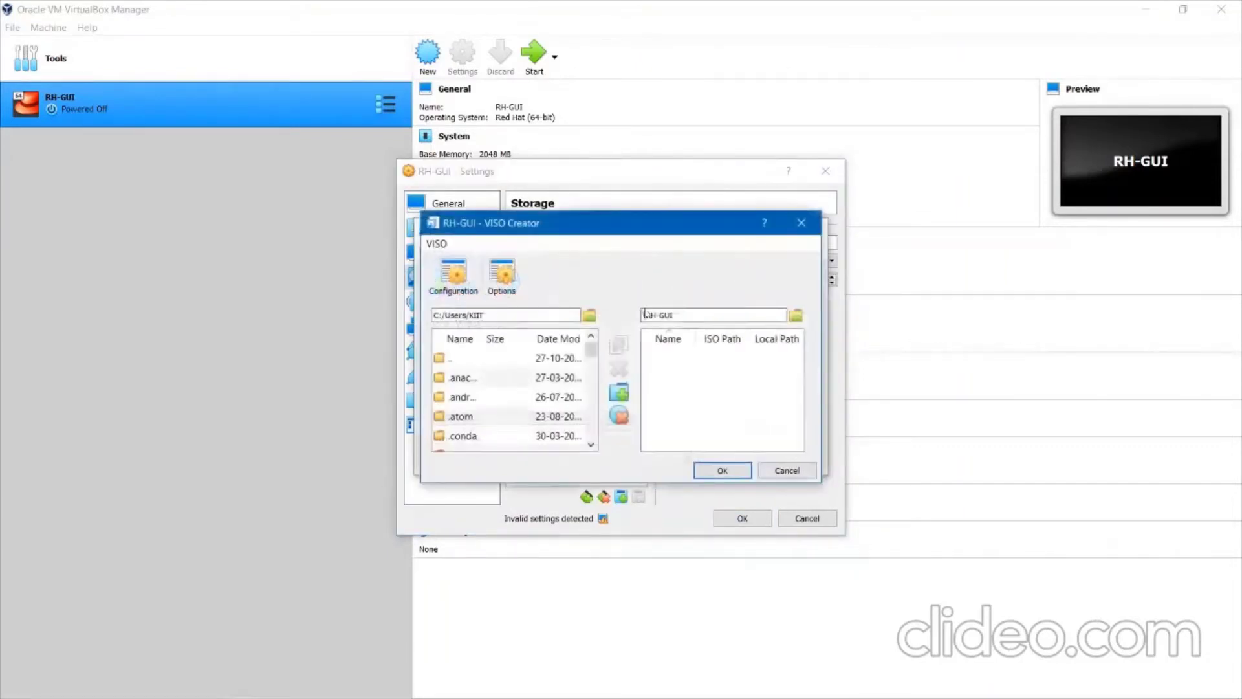
{"action": "left_click", "coordinate": [786, 470]}
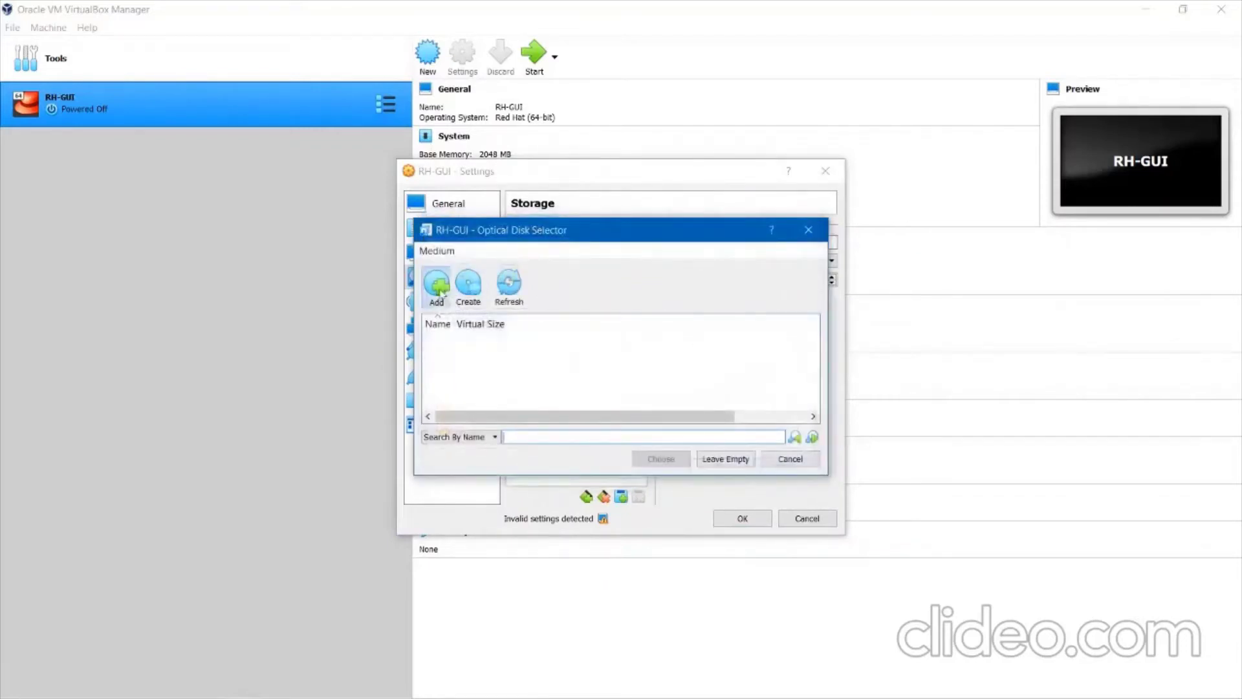
{"action": "left_click", "coordinate": [438, 284]}
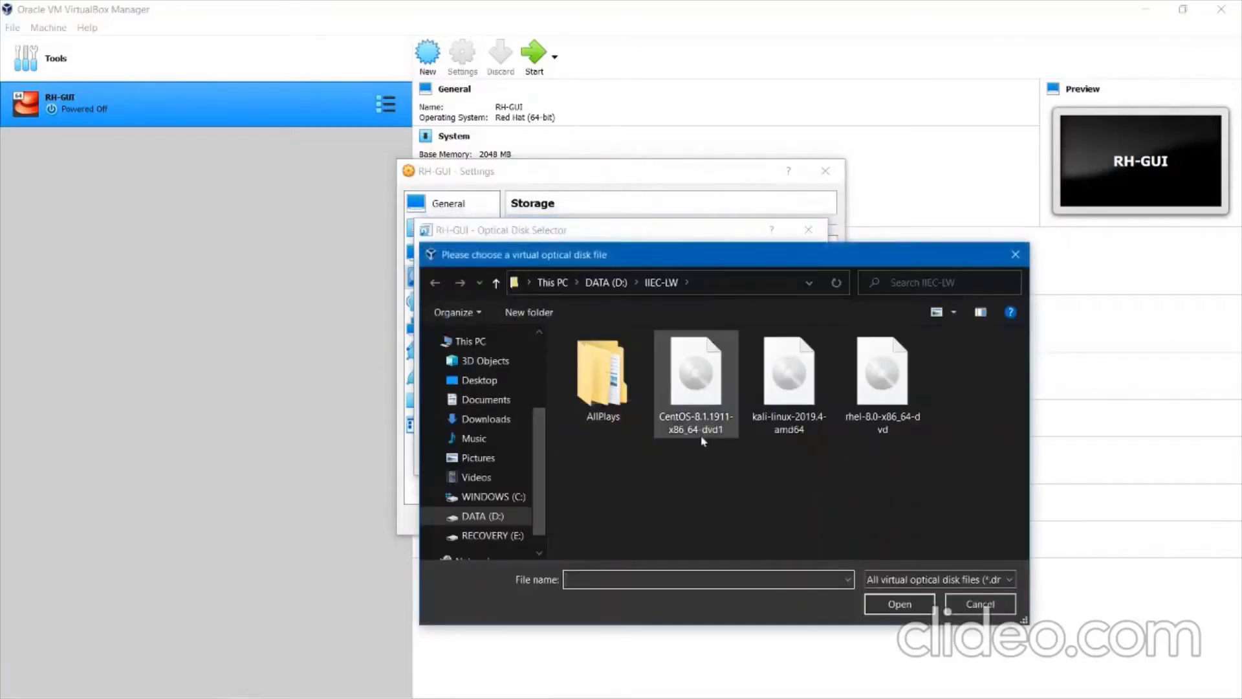
{"action": "left_click", "coordinate": [865, 431]}
{"action": "left_click", "coordinate": [900, 607]}
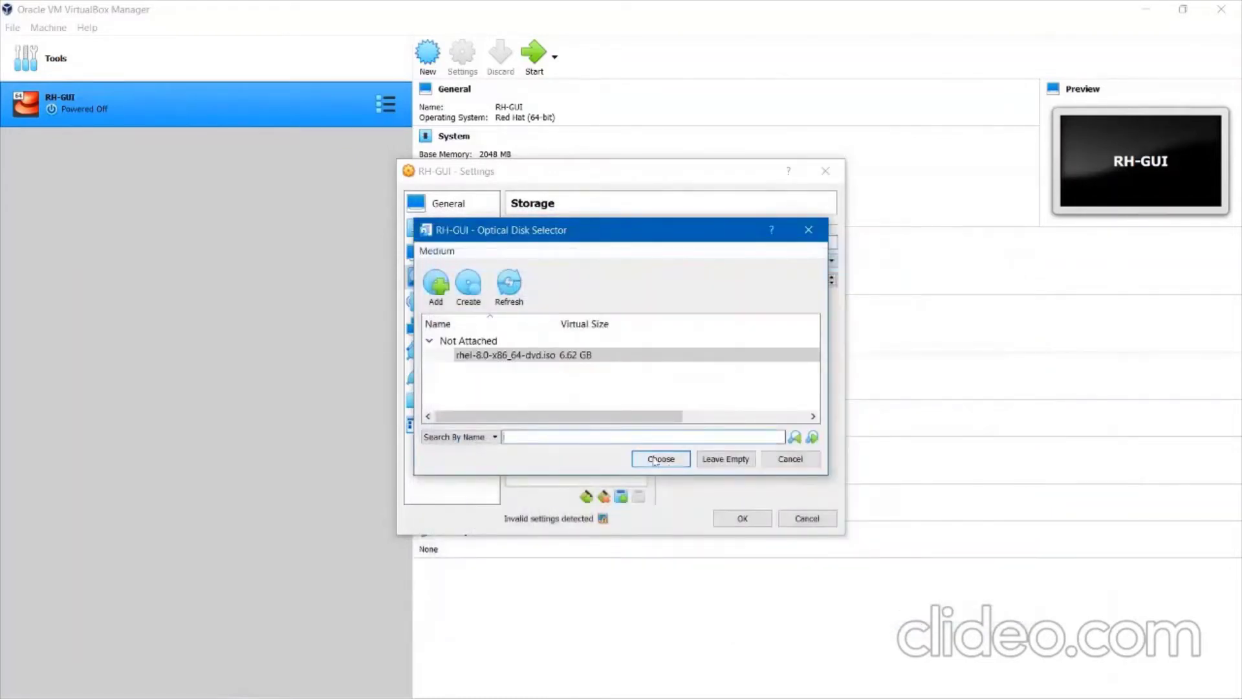
{"action": "left_click", "coordinate": [573, 355]}
{"action": "left_click", "coordinate": [672, 459]}
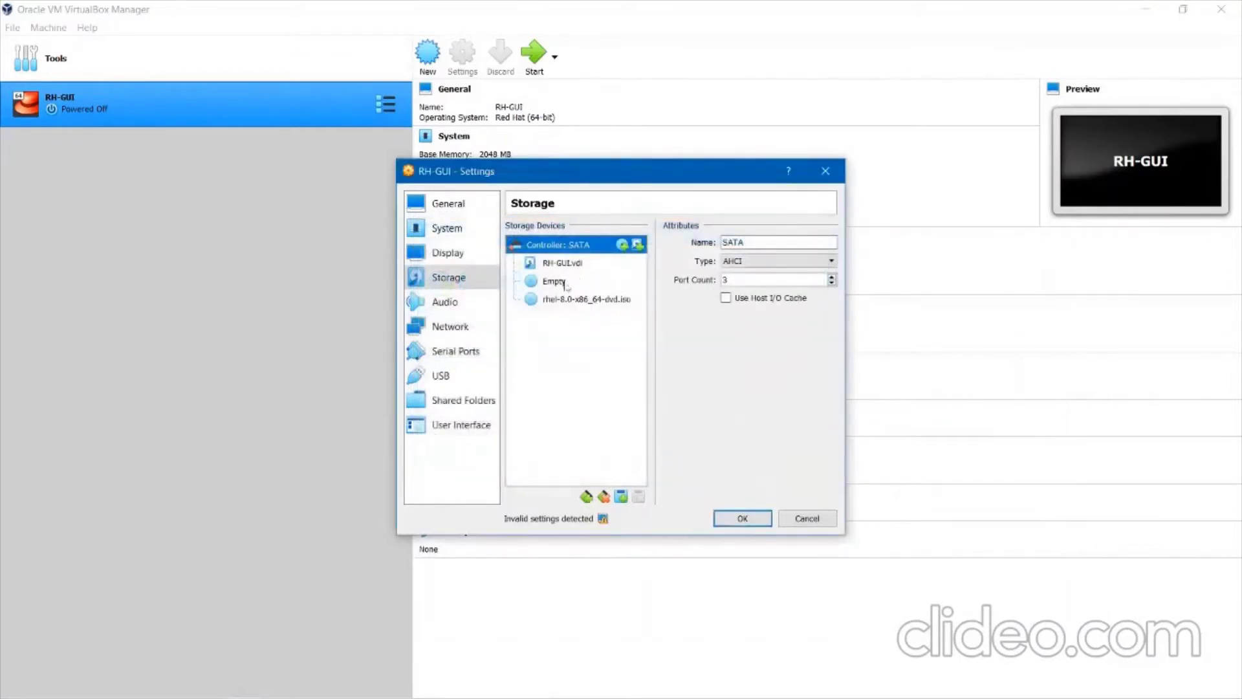
Confirm the new optical drive keeps the RHEL image and save the storage settings.
{"action": "left_click", "coordinate": [567, 299]}
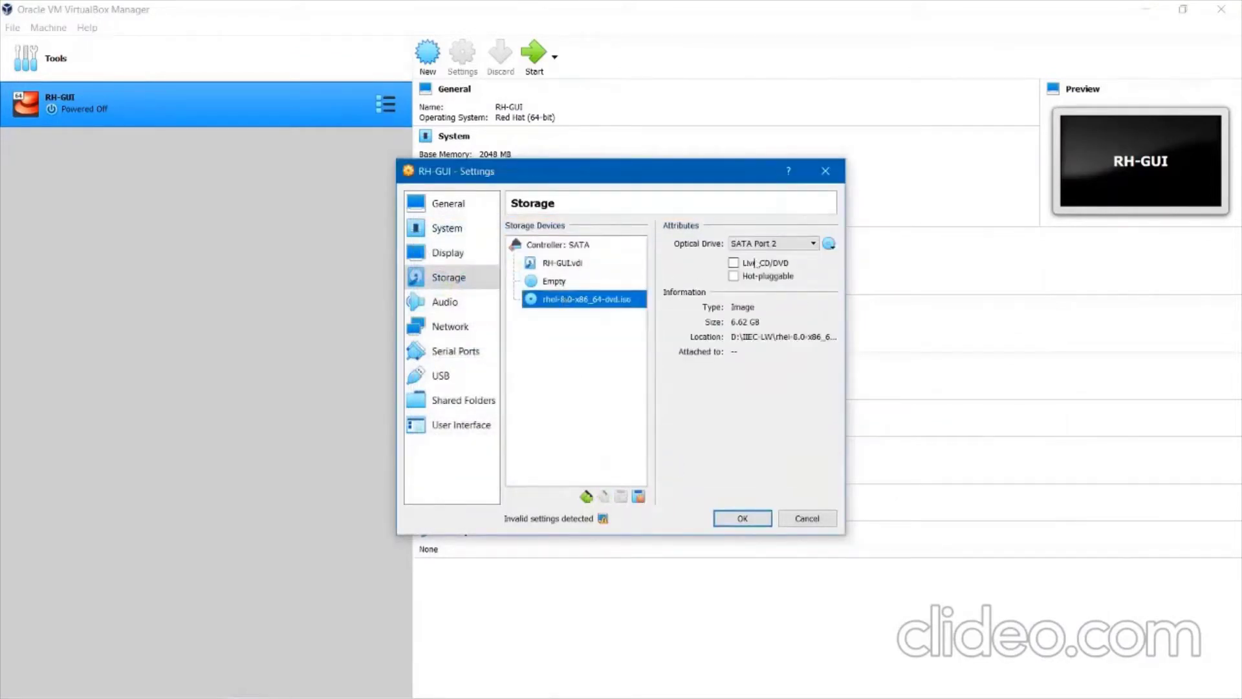
{"action": "left_click", "coordinate": [829, 244]}
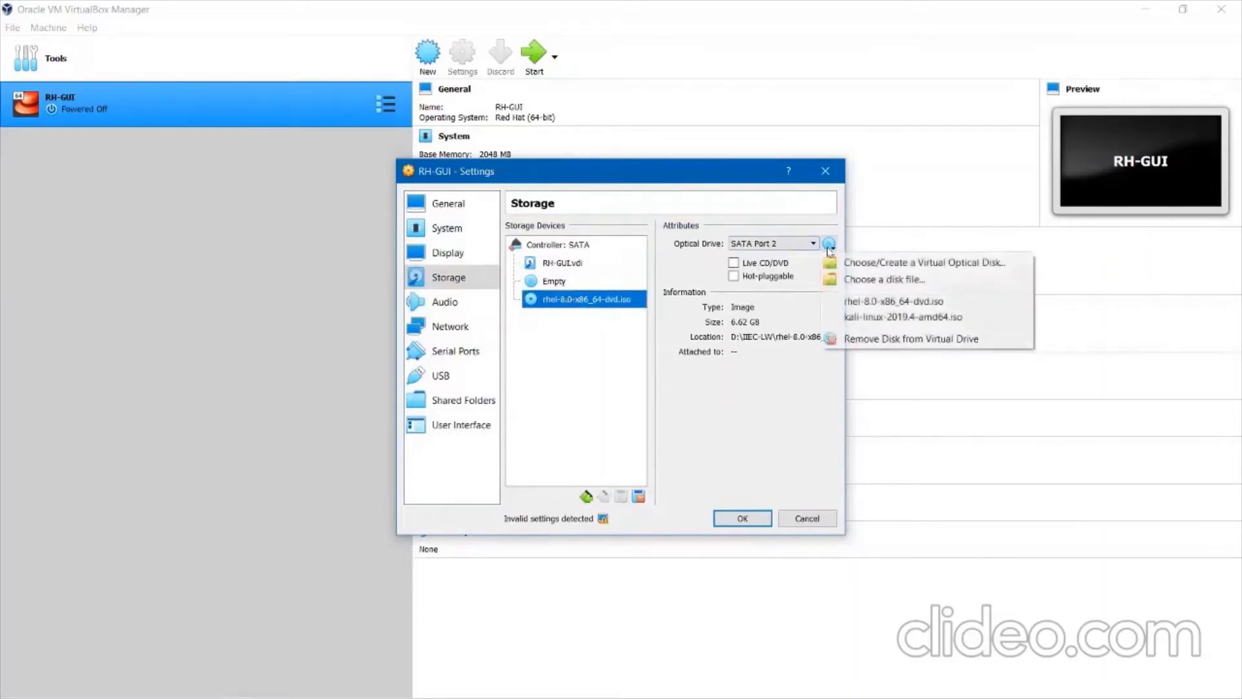
{"action": "left_click", "coordinate": [862, 307]}
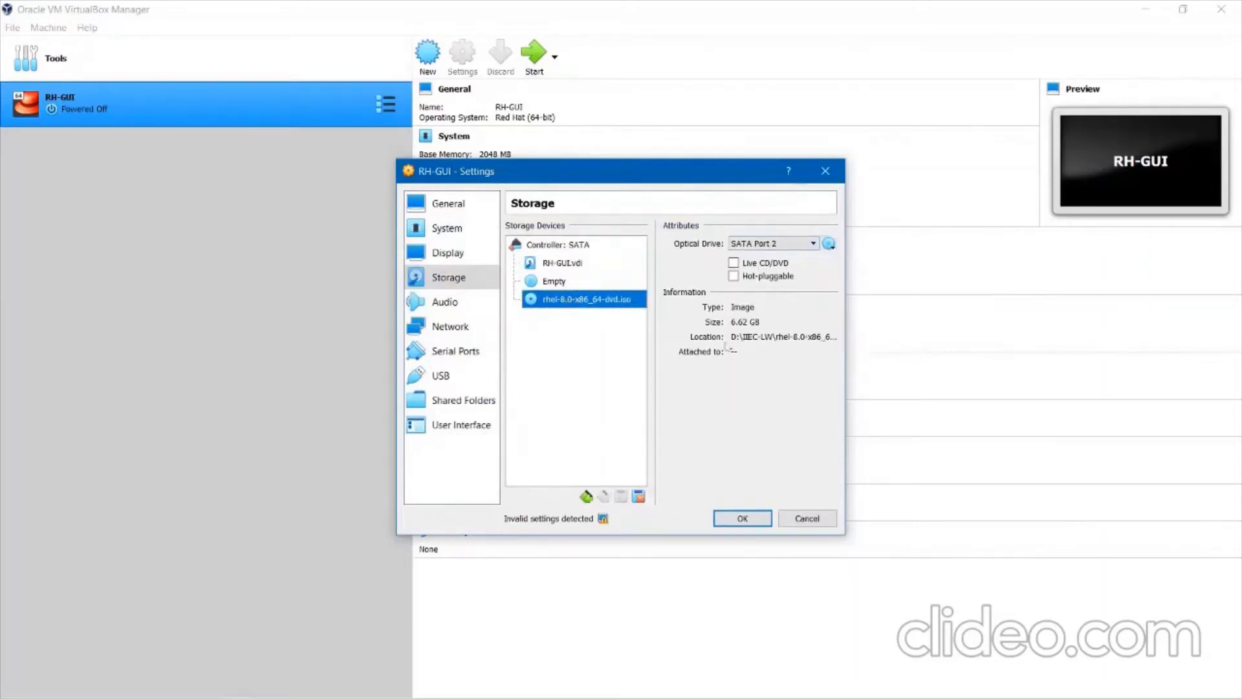
{"action": "left_click", "coordinate": [760, 521]}
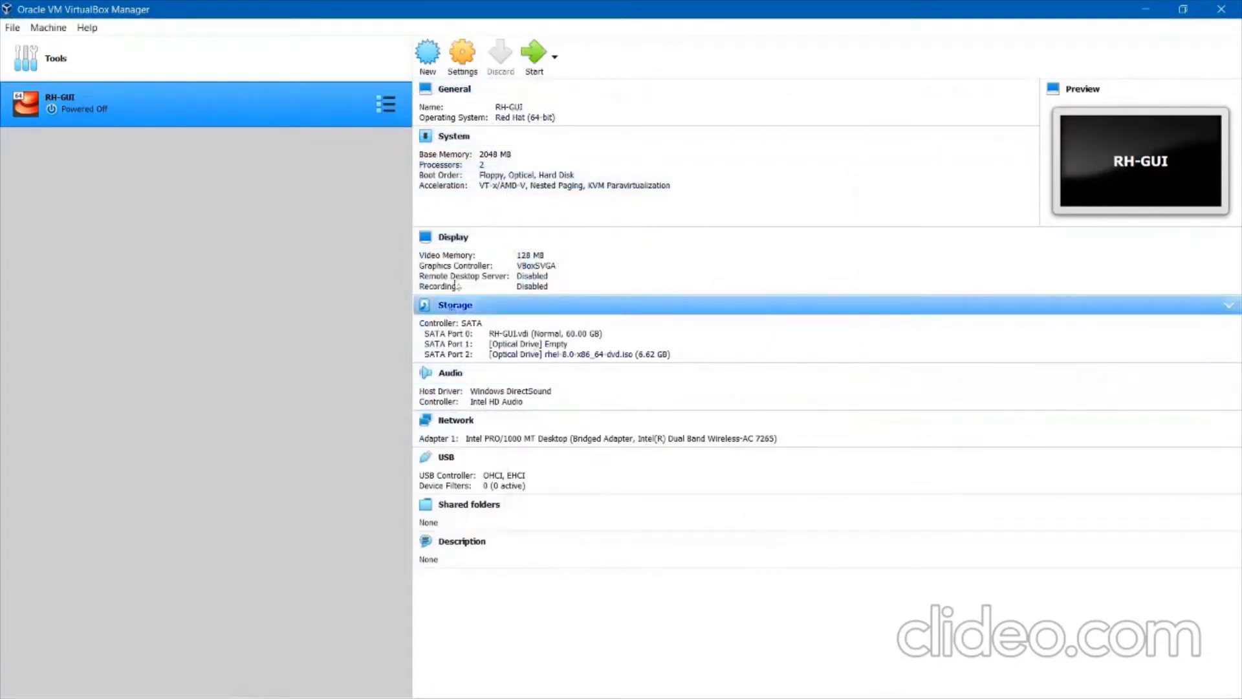
{"action": "left_click", "coordinate": [535, 57]}
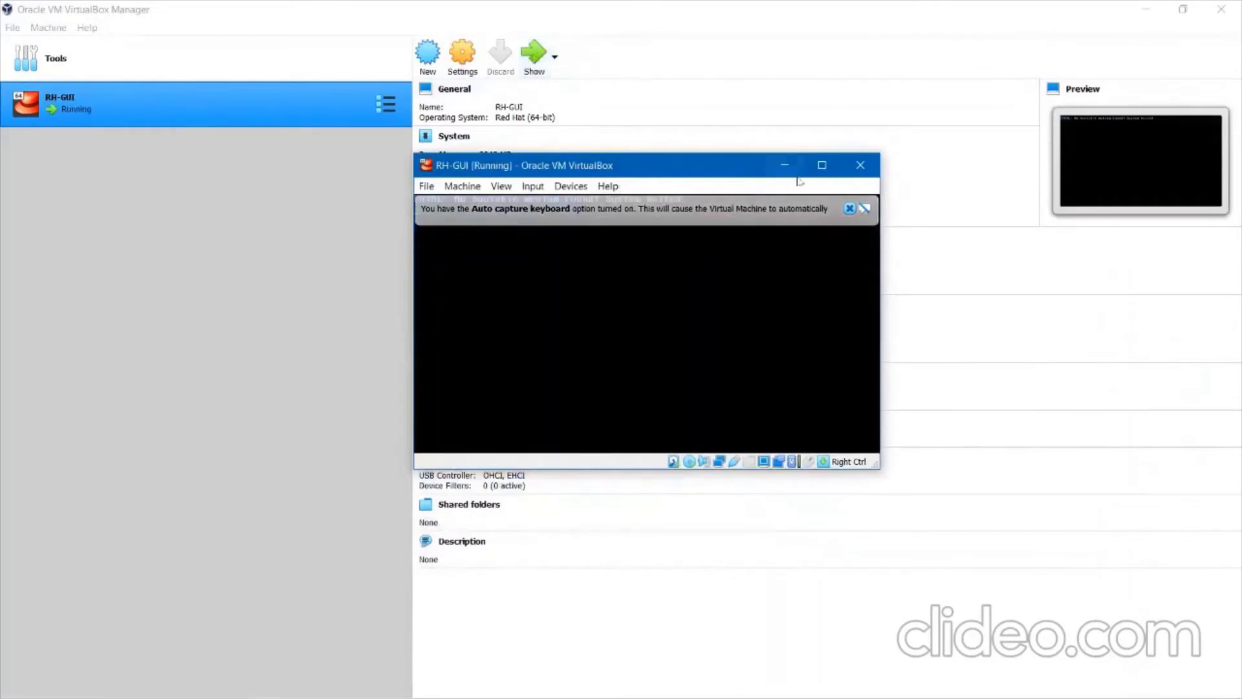
{"action": "left_click", "coordinate": [821, 165]}
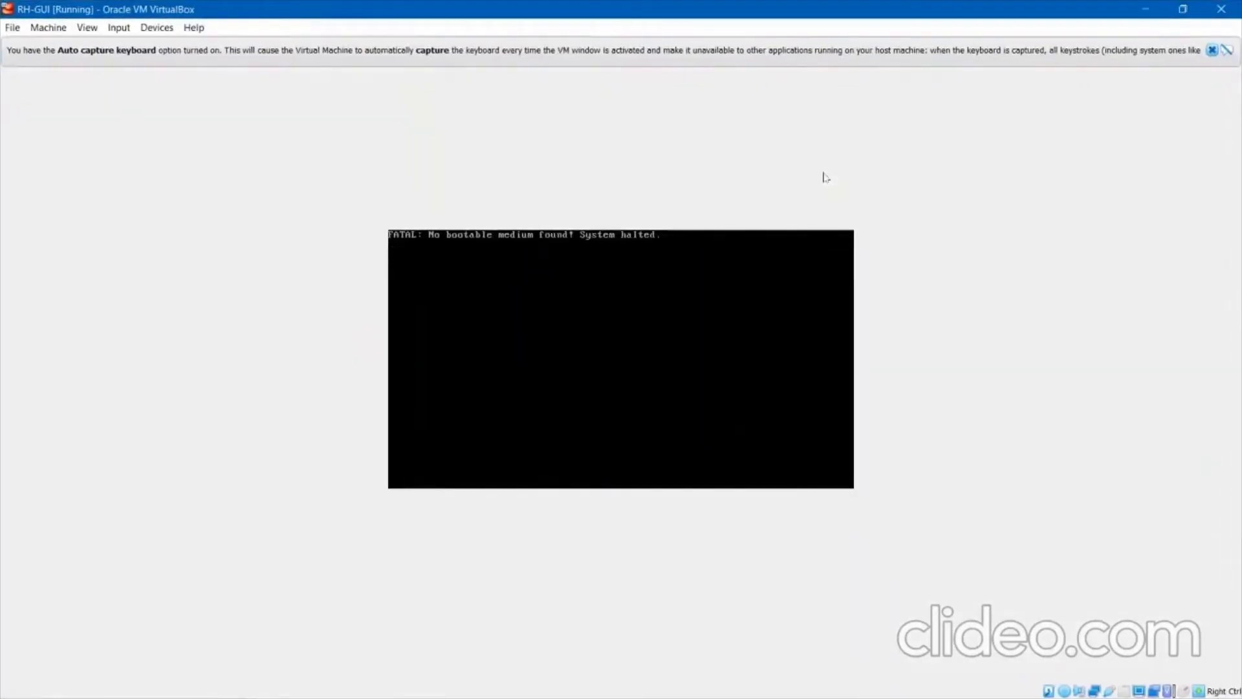
{"action": "left_click", "coordinate": [1212, 50]}
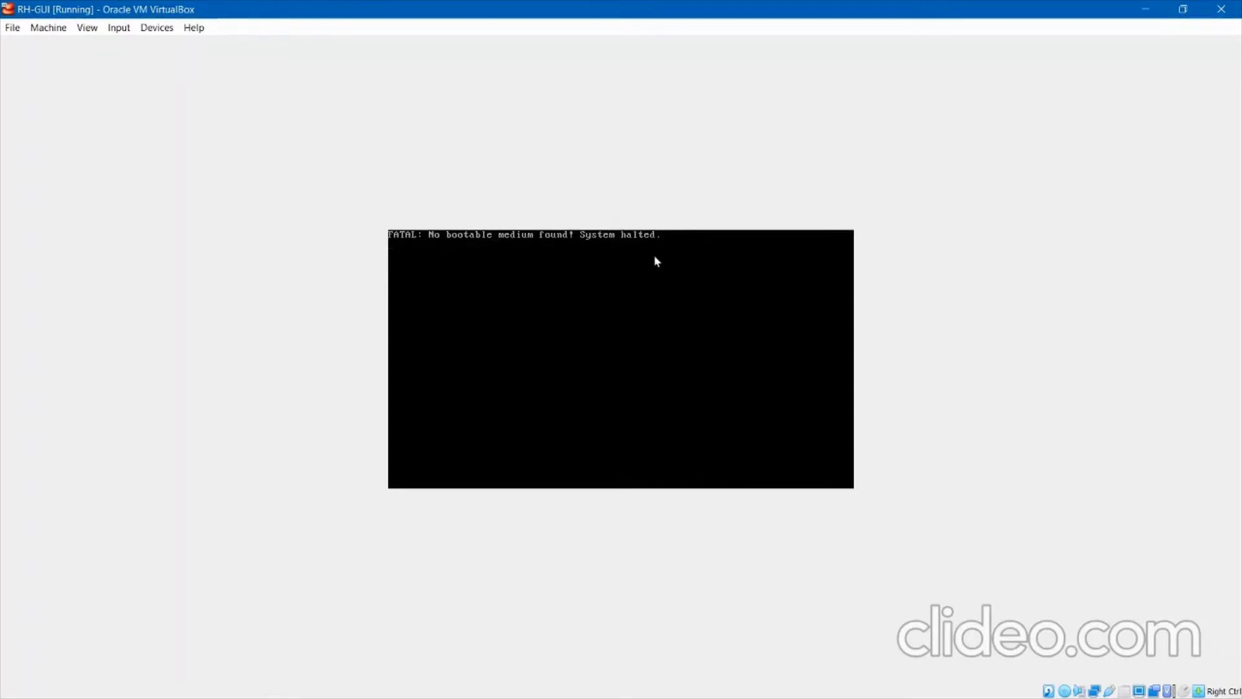
{"action": "left_click", "coordinate": [1222, 10]}
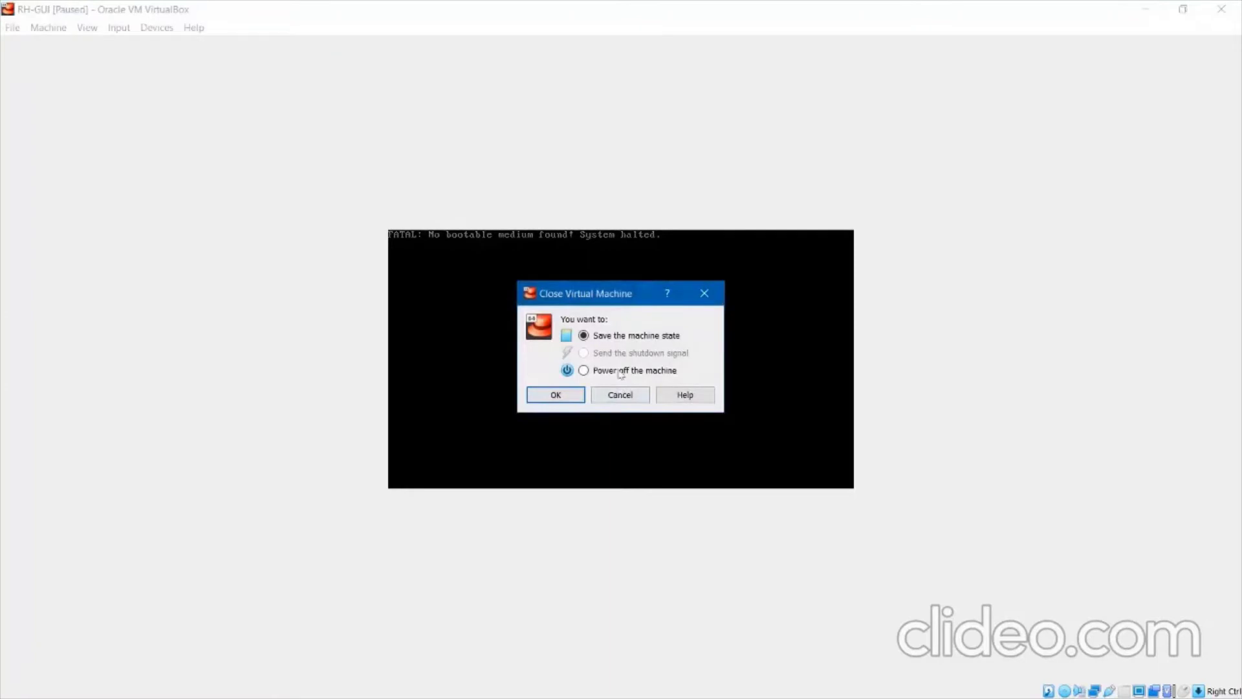
{"action": "left_click", "coordinate": [620, 372]}
{"action": "left_click", "coordinate": [551, 396]}
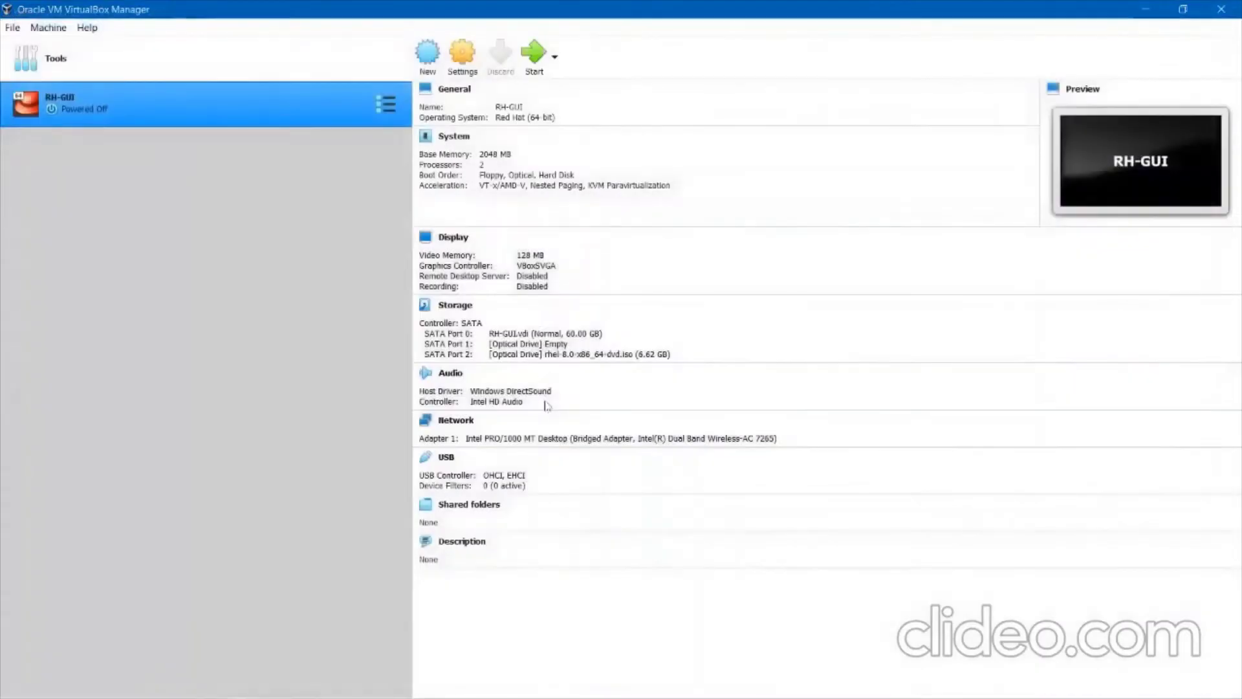
Move Optical to the top of RH-GUI's boot order.
{"action": "left_click", "coordinate": [453, 67]}
{"action": "left_click", "coordinate": [457, 236]}
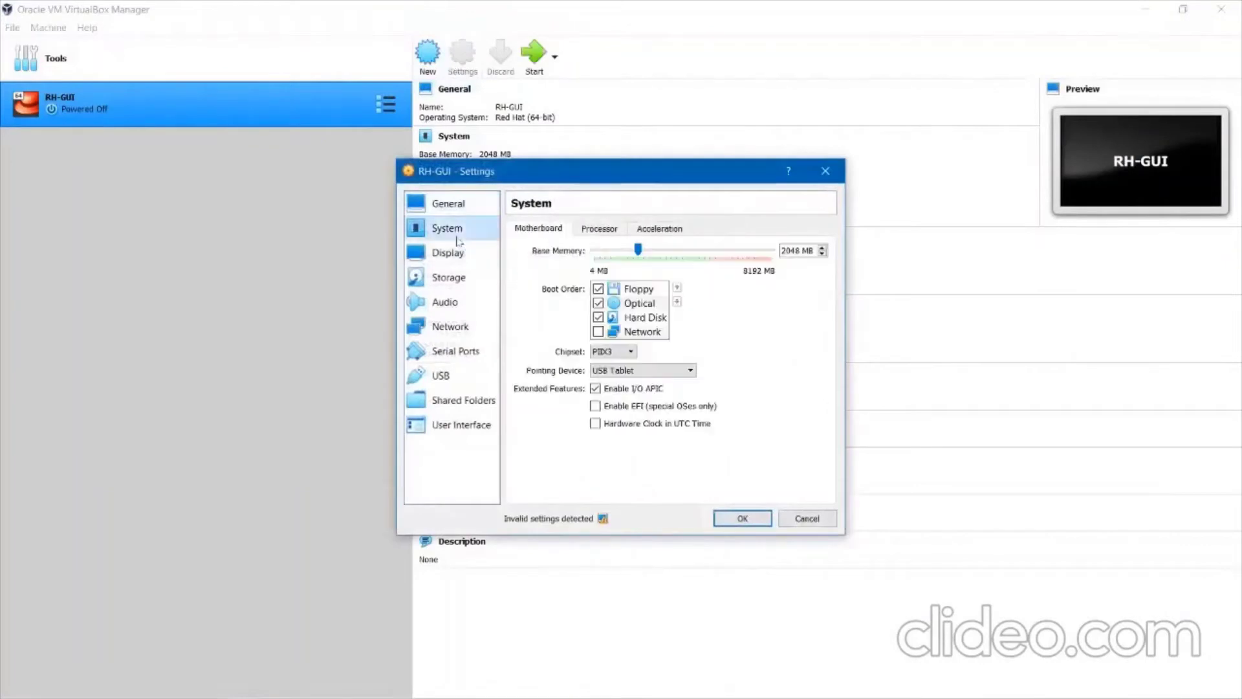
{"action": "left_click", "coordinate": [623, 308]}
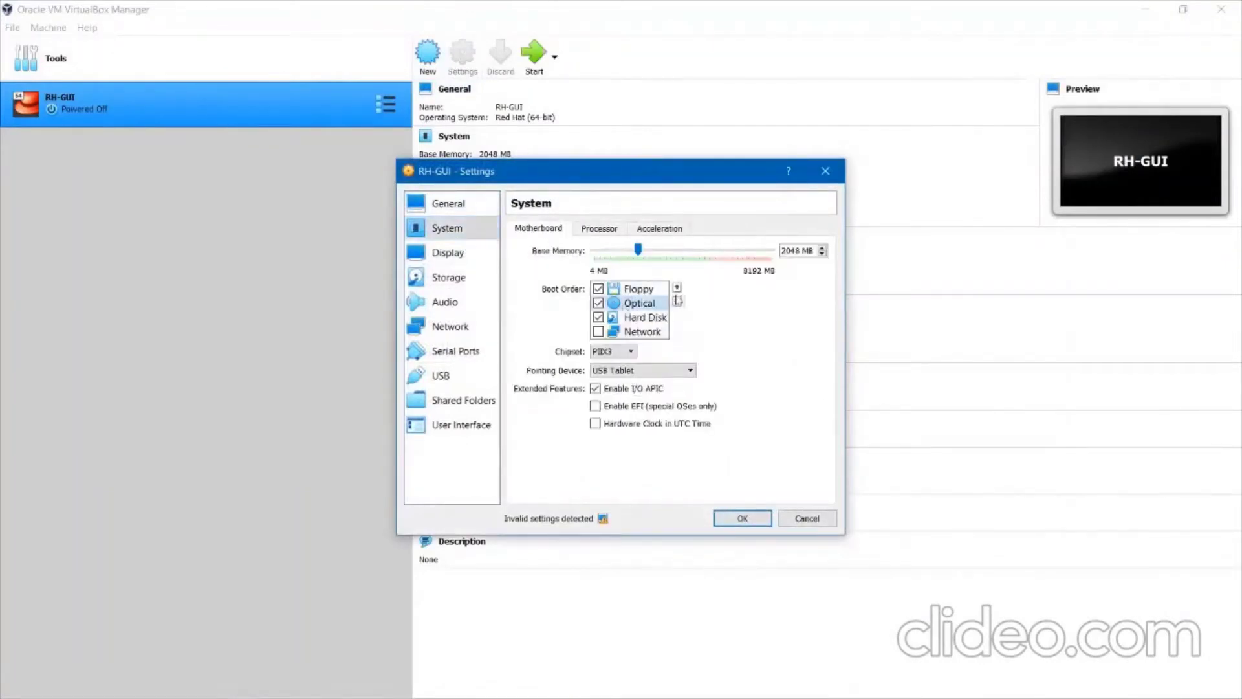
{"action": "left_click", "coordinate": [677, 287]}
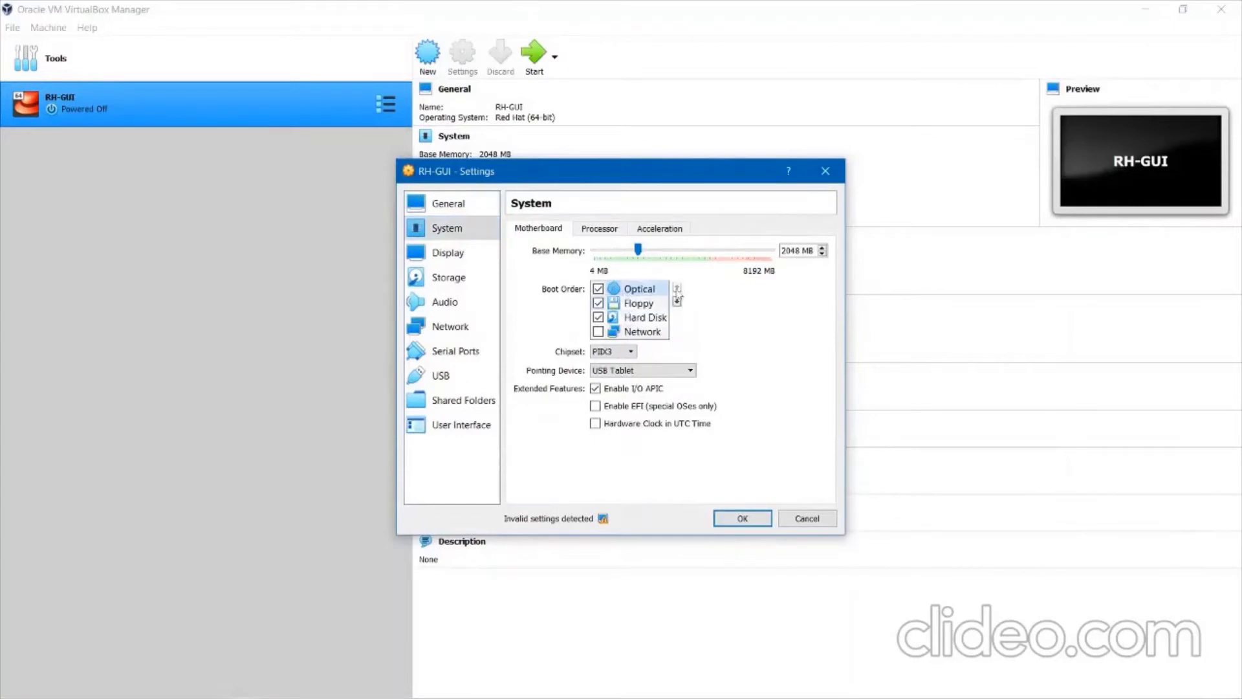
Load rhel-8.0-x86_64-dvd.iso into the empty optical drive, save, and start RH-GUI.
{"action": "left_click", "coordinate": [447, 252]}
{"action": "left_click", "coordinate": [446, 280]}
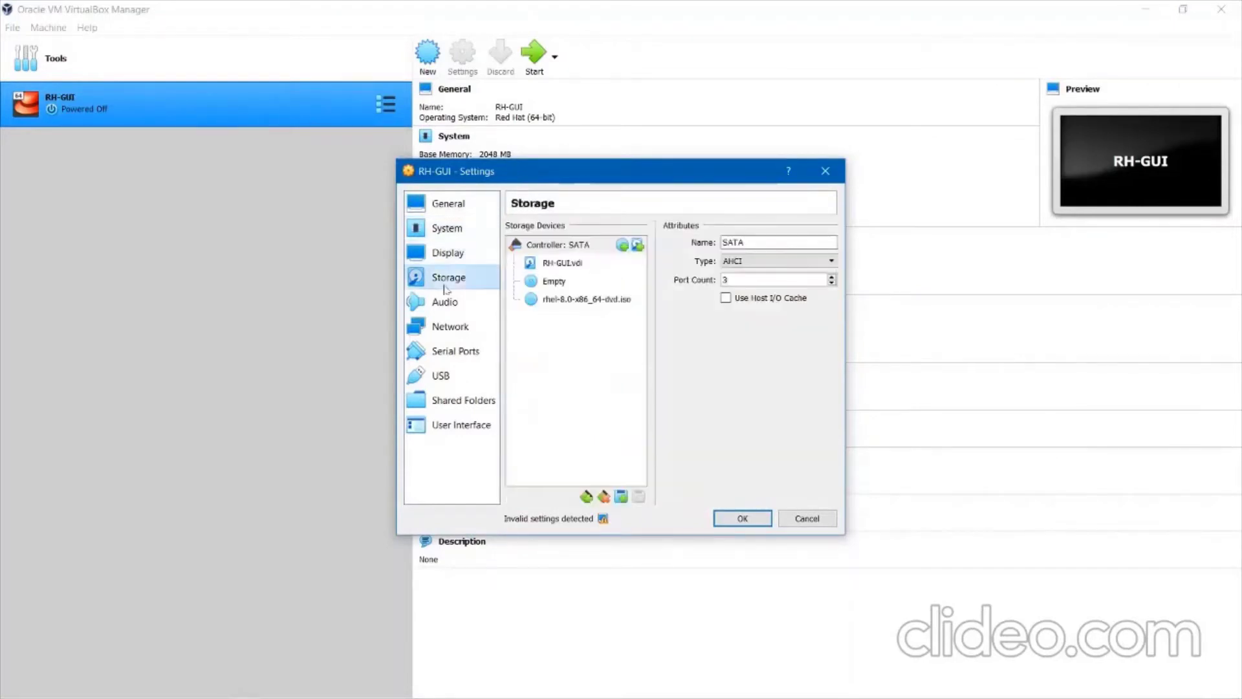
{"action": "left_click", "coordinate": [557, 283]}
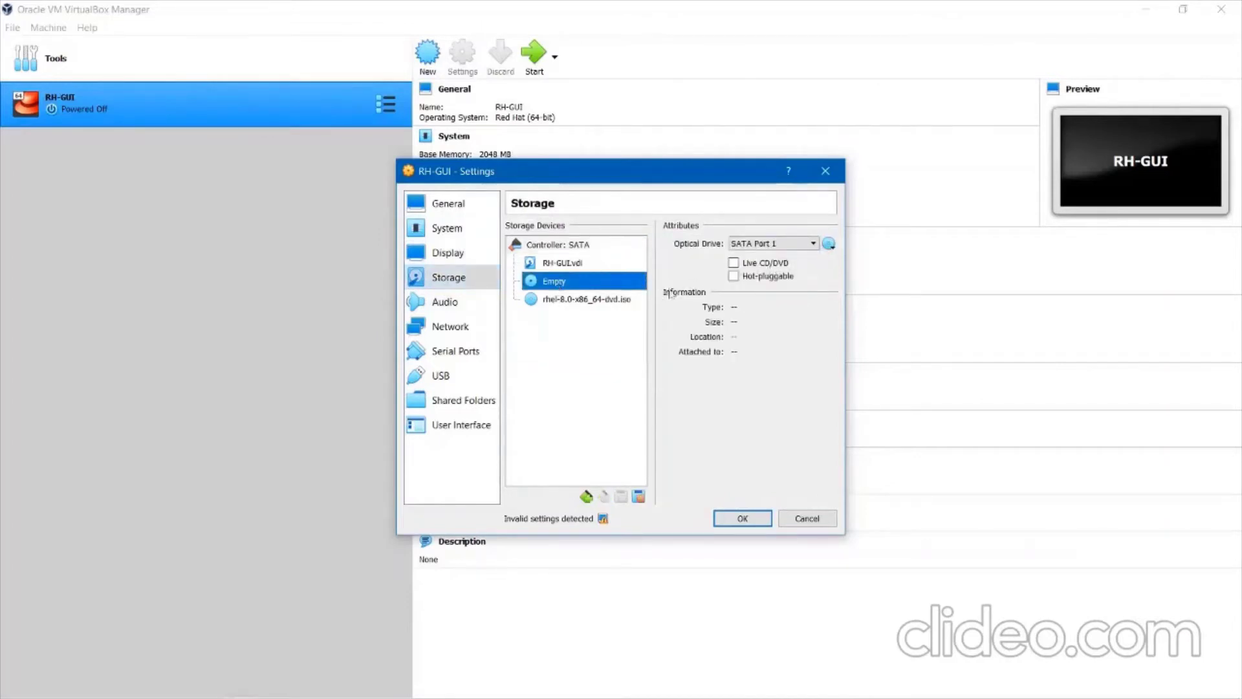
{"action": "left_click", "coordinate": [827, 247]}
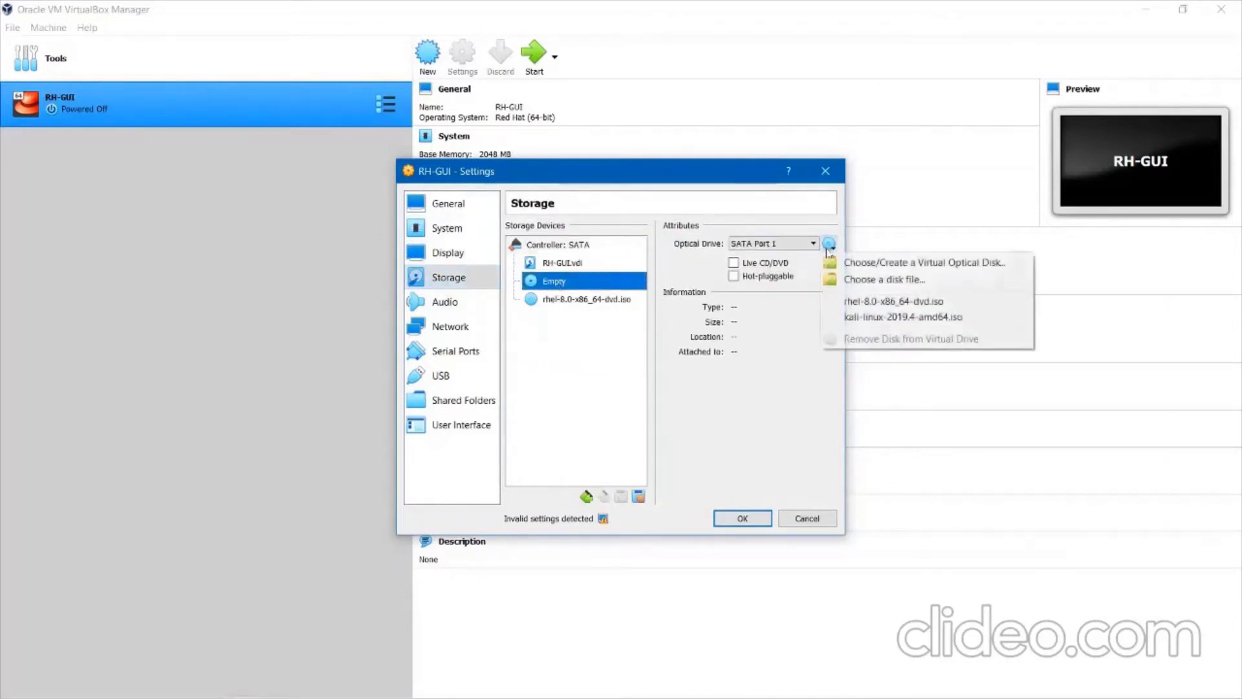
{"action": "left_click", "coordinate": [857, 306]}
{"action": "left_click", "coordinate": [747, 516]}
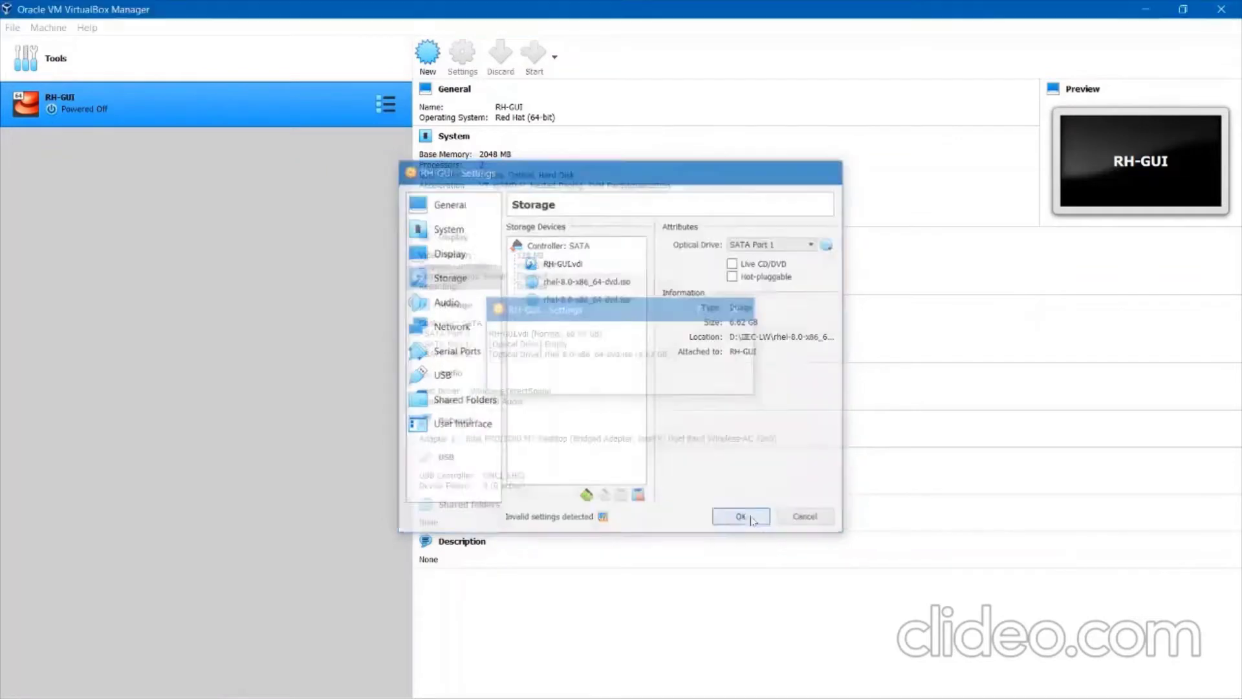
{"action": "left_click", "coordinate": [536, 66]}
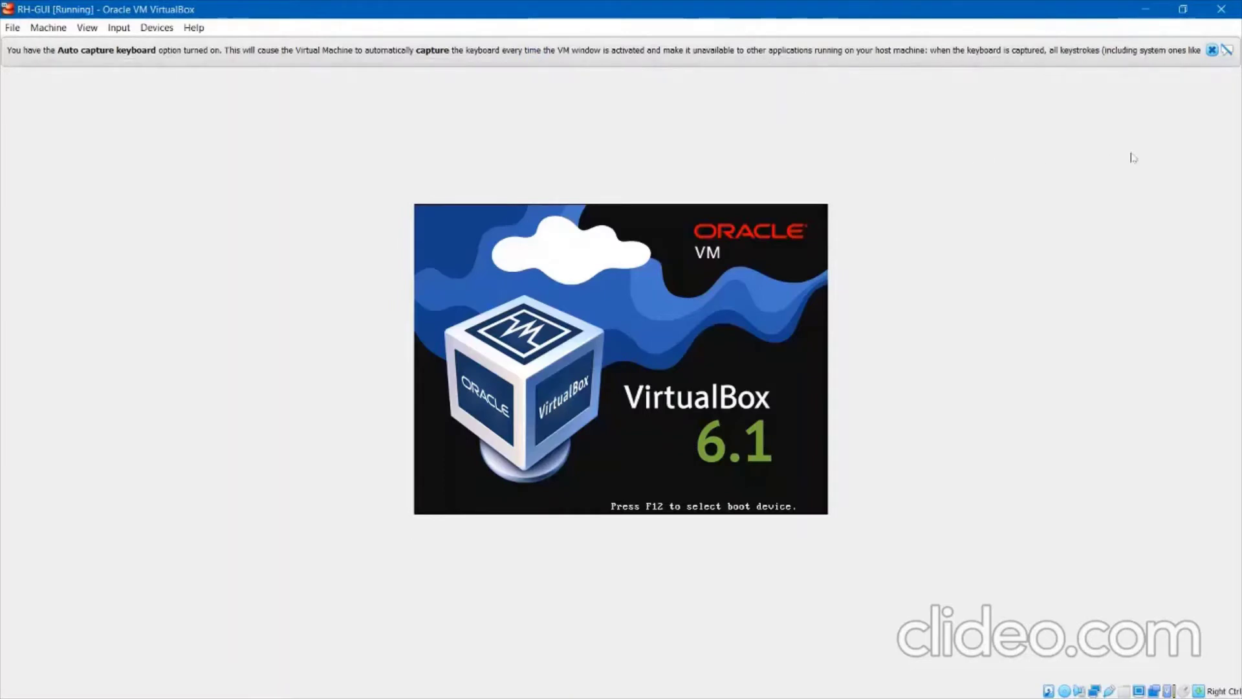
Dismiss the capture notice and boot the Install Red Hat Enterprise Linux 8.0.0 entry.
{"action": "left_click", "coordinate": [1212, 50]}
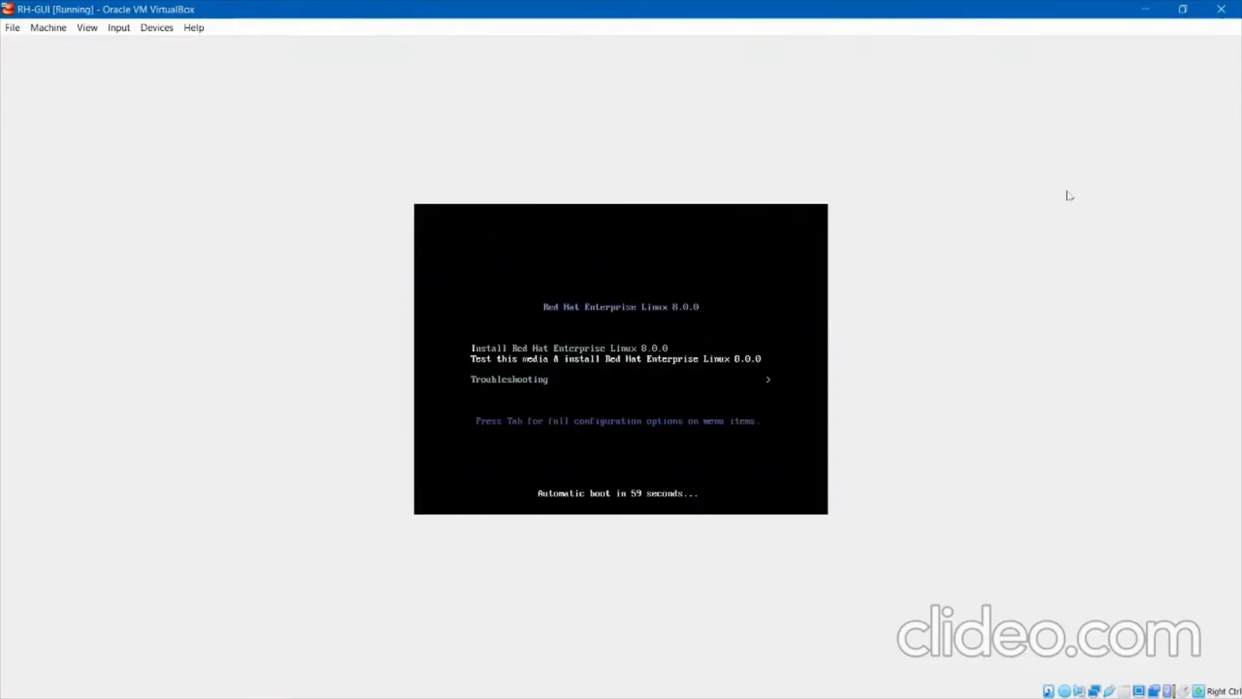
{"action": "key", "text": "Up"}
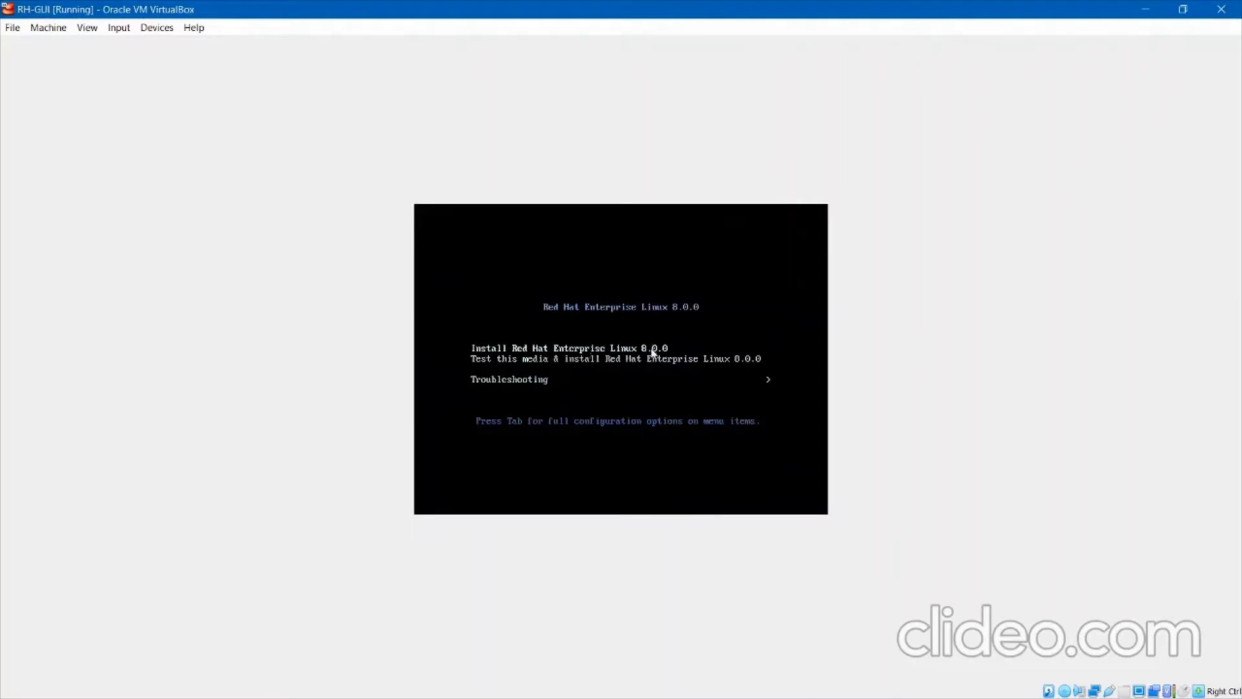
{"action": "key", "text": "Return"}
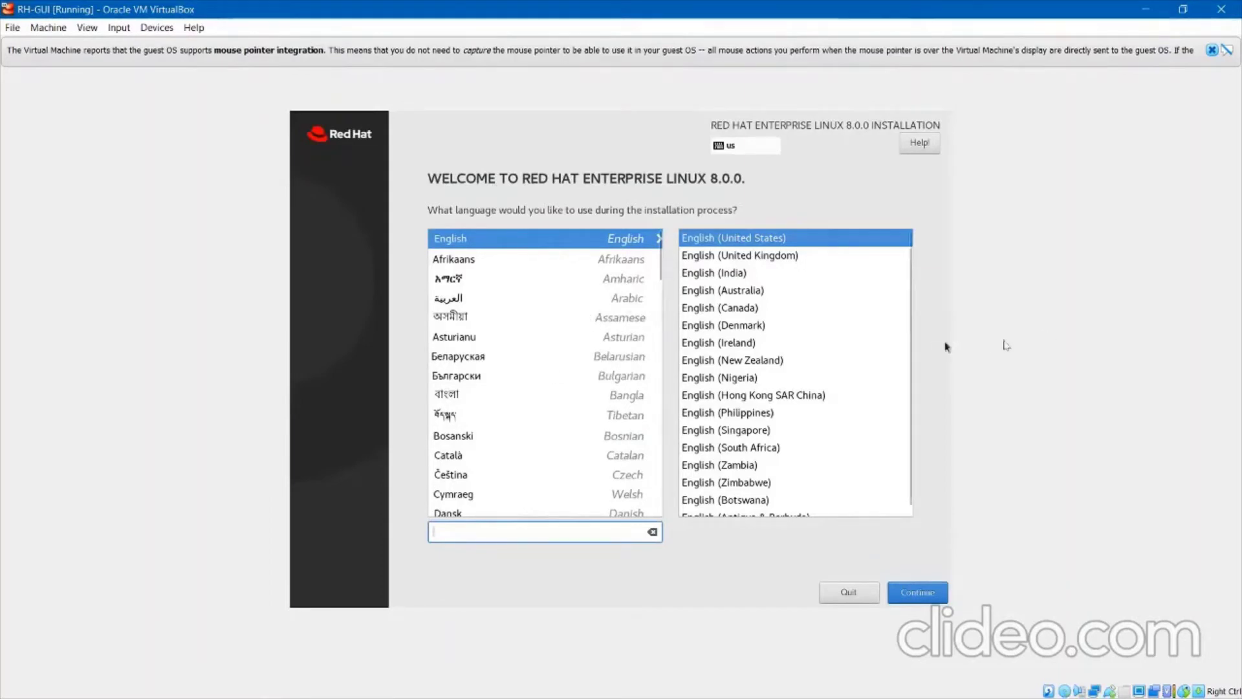
Select English (United States) as the locale and continue to the Installation Summary.
{"action": "left_click", "coordinate": [844, 348]}
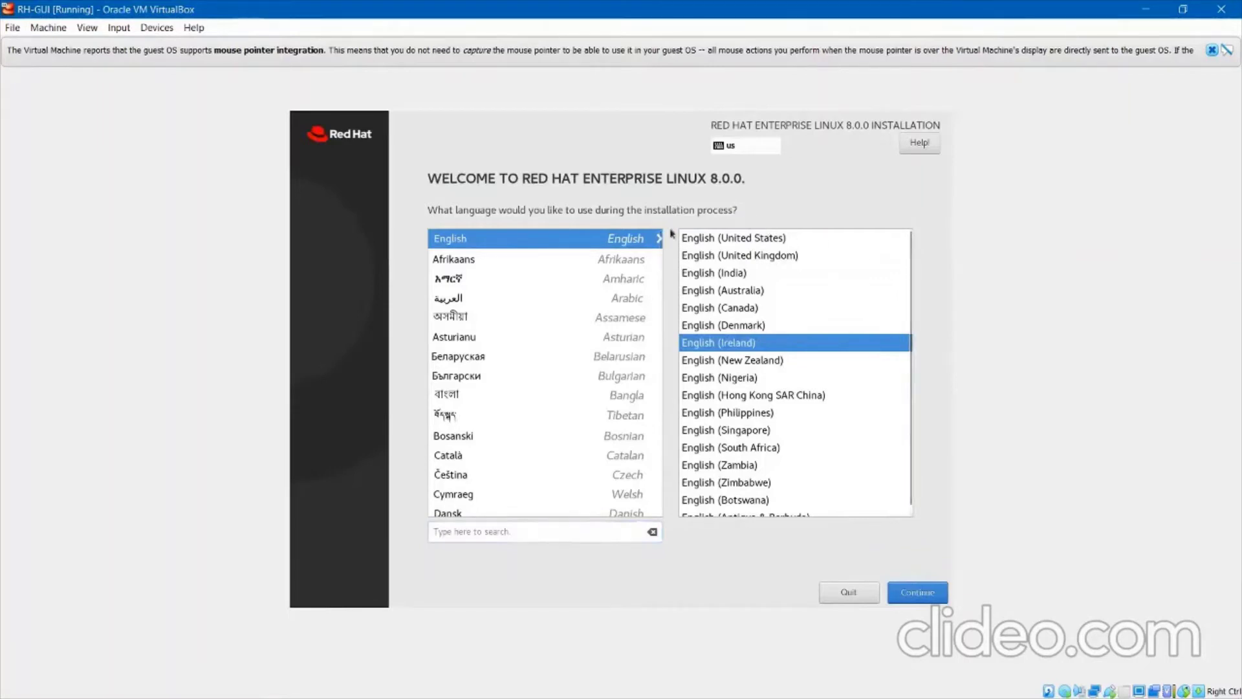
{"action": "left_click", "coordinate": [732, 241]}
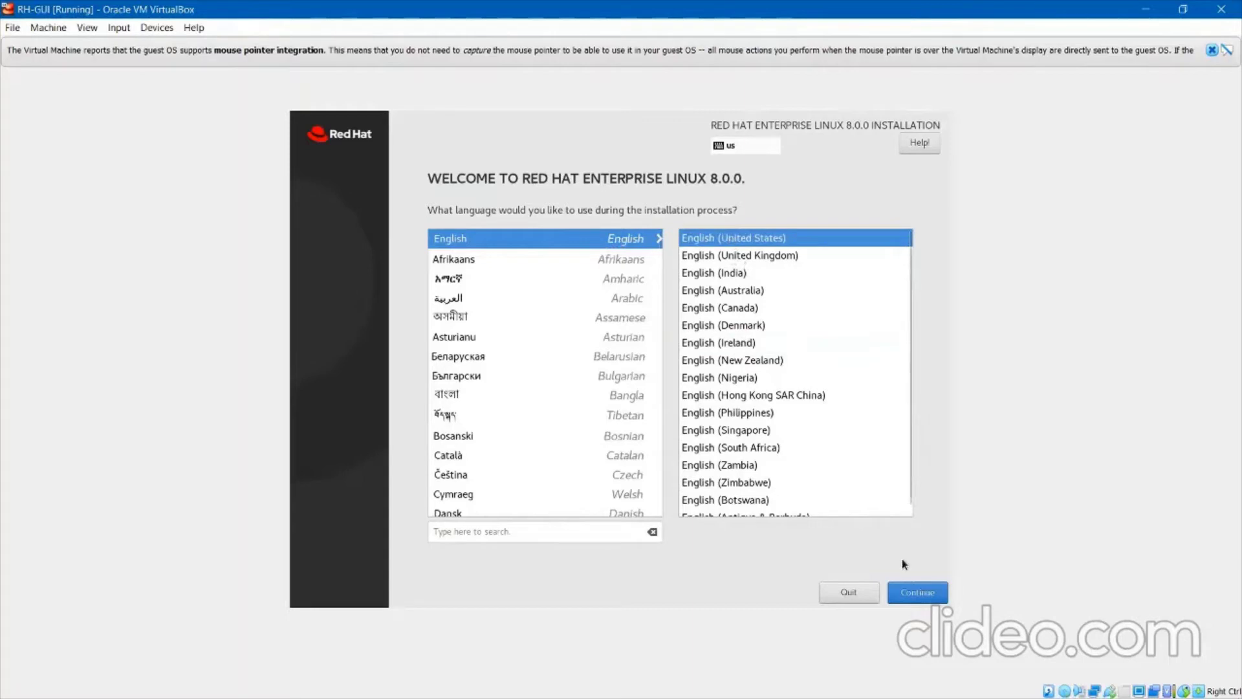
{"action": "left_click", "coordinate": [918, 601]}
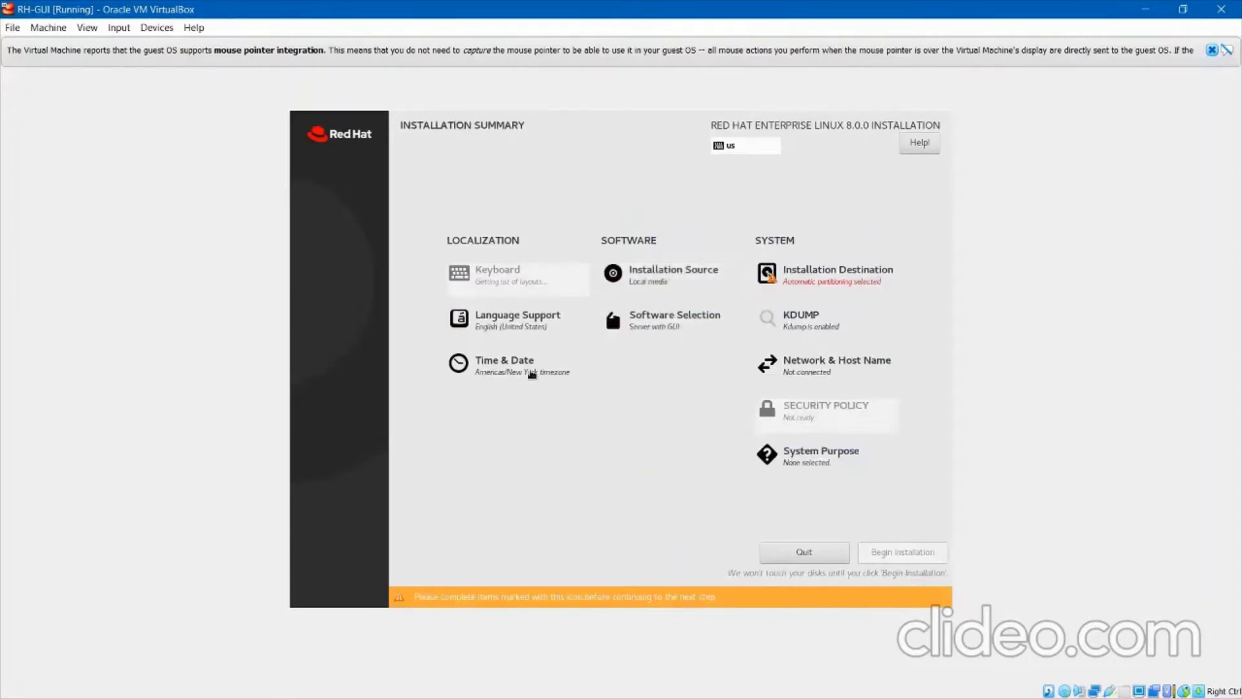
Set the installer's timezone to Asia/Kolkata.
{"action": "left_click", "coordinate": [529, 372]}
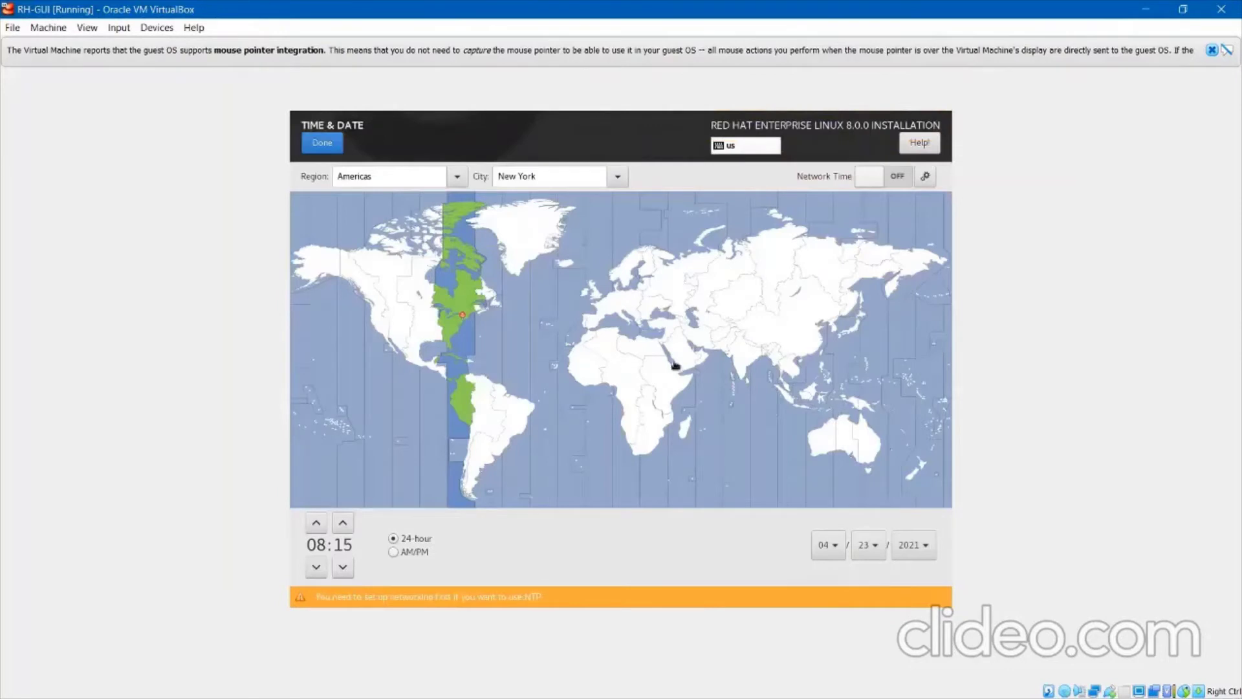
{"action": "left_click", "coordinate": [743, 360]}
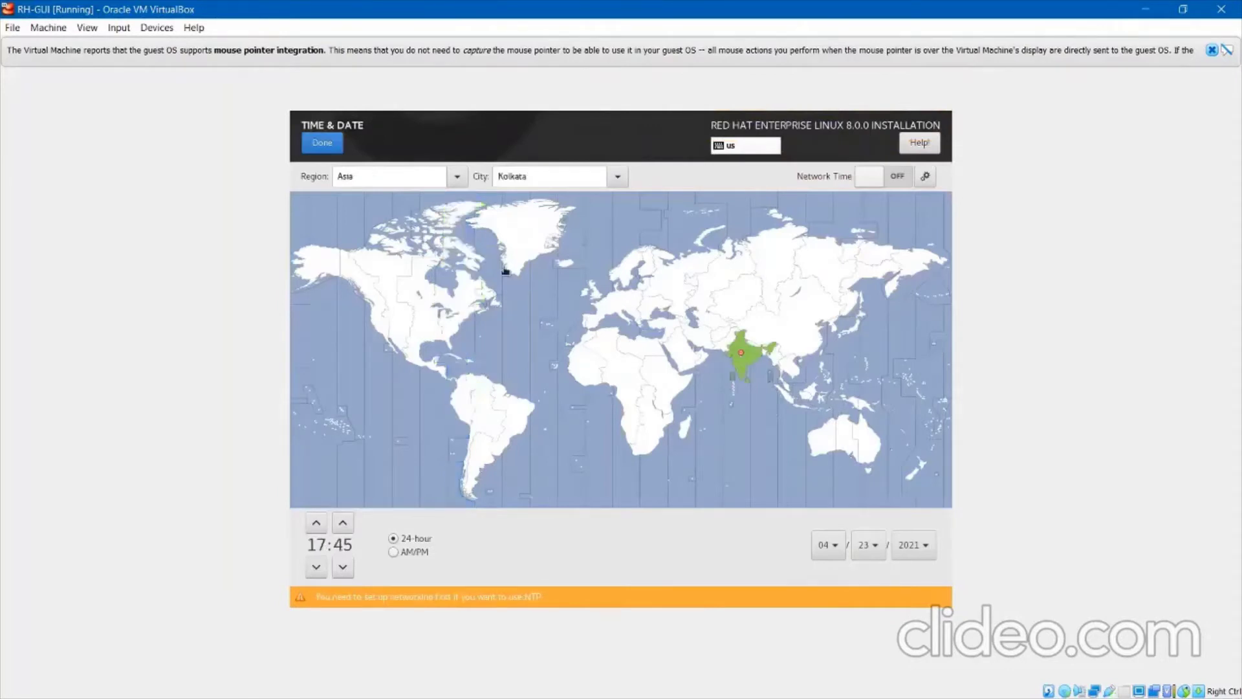
{"action": "left_click", "coordinate": [322, 141]}
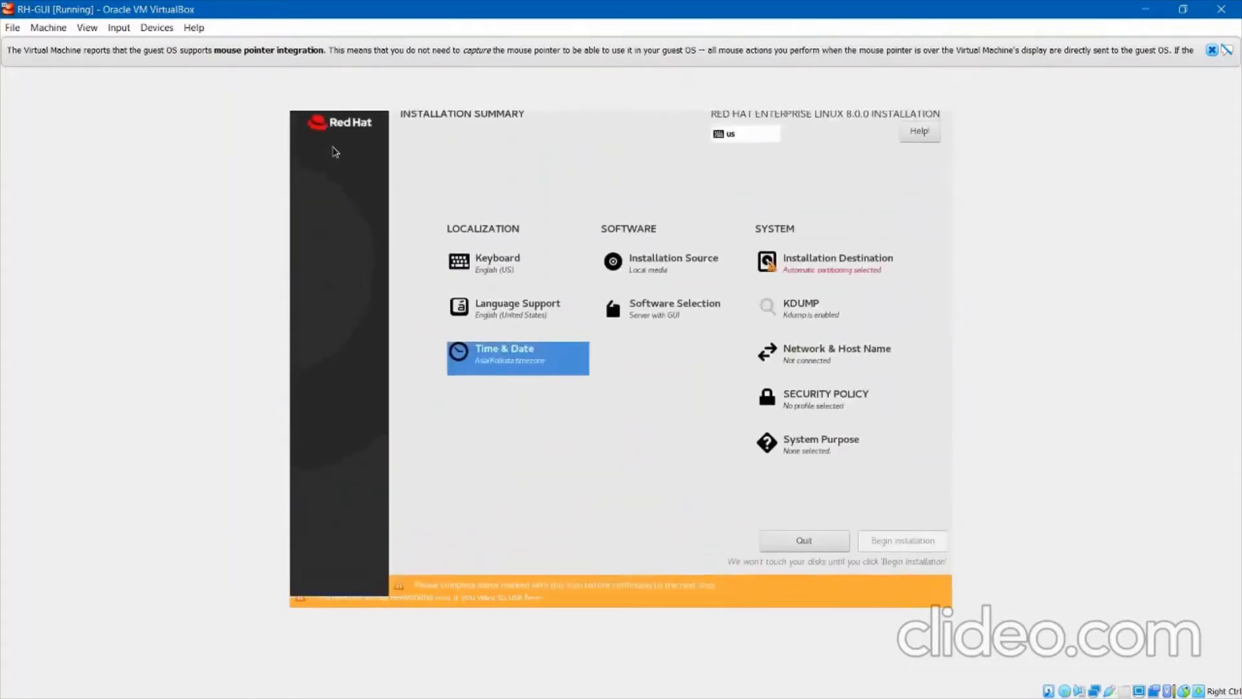
Set the installer clock back to about 15:22 and confirm.
{"action": "left_click", "coordinate": [529, 359]}
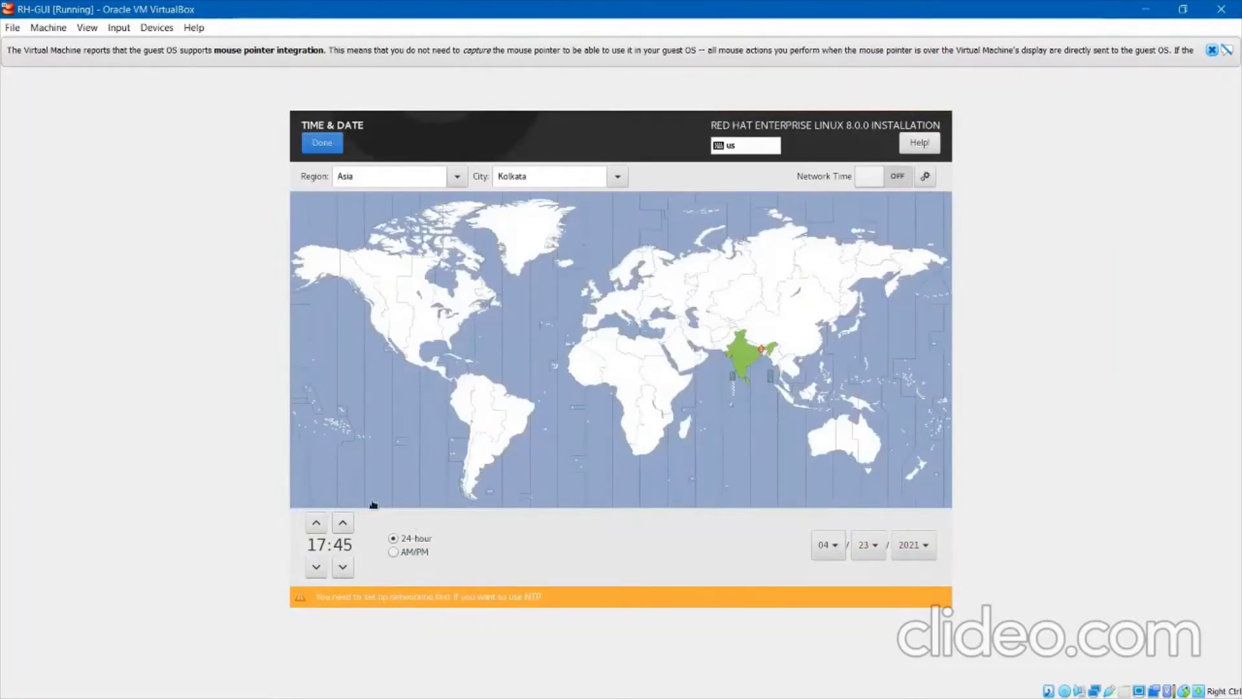
{"action": "left_click", "coordinate": [318, 569]}
{"action": "left_click", "coordinate": [319, 569]}
{"action": "left_click", "coordinate": [343, 572]}
{"action": "left_click", "coordinate": [343, 571]}
{"action": "left_click", "coordinate": [343, 572]}
{"action": "left_click", "coordinate": [343, 575]}
{"action": "left_click", "coordinate": [343, 575]}
{"action": "left_click", "coordinate": [343, 575]}
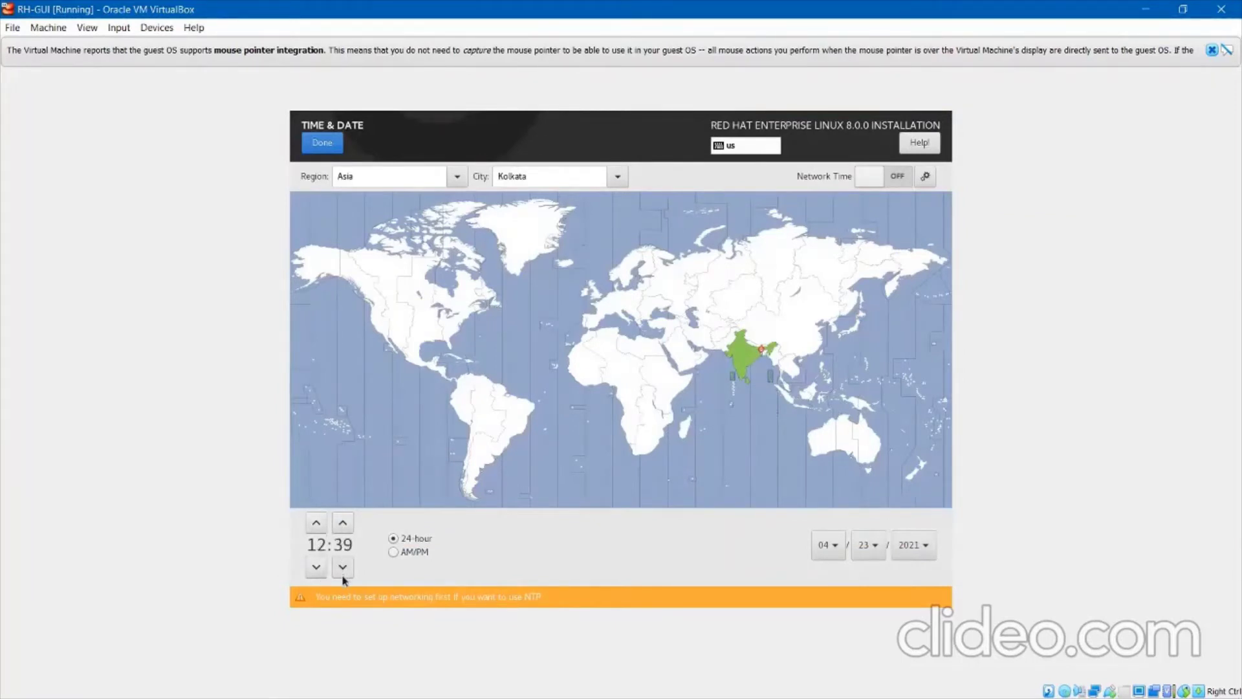
{"action": "left_click", "coordinate": [343, 575]}
{"action": "left_click", "coordinate": [342, 575]}
{"action": "left_click", "coordinate": [343, 575]}
{"action": "left_click", "coordinate": [343, 573]}
{"action": "left_click", "coordinate": [343, 573]}
{"action": "left_click", "coordinate": [343, 573]}
{"action": "left_click", "coordinate": [344, 573]}
{"action": "left_click", "coordinate": [343, 573]}
{"action": "left_click", "coordinate": [343, 574]}
{"action": "left_click", "coordinate": [344, 574]}
{"action": "left_click", "coordinate": [343, 573]}
{"action": "left_click", "coordinate": [344, 573]}
{"action": "left_click", "coordinate": [343, 573]}
{"action": "left_click", "coordinate": [344, 573]}
{"action": "left_click", "coordinate": [322, 142]}
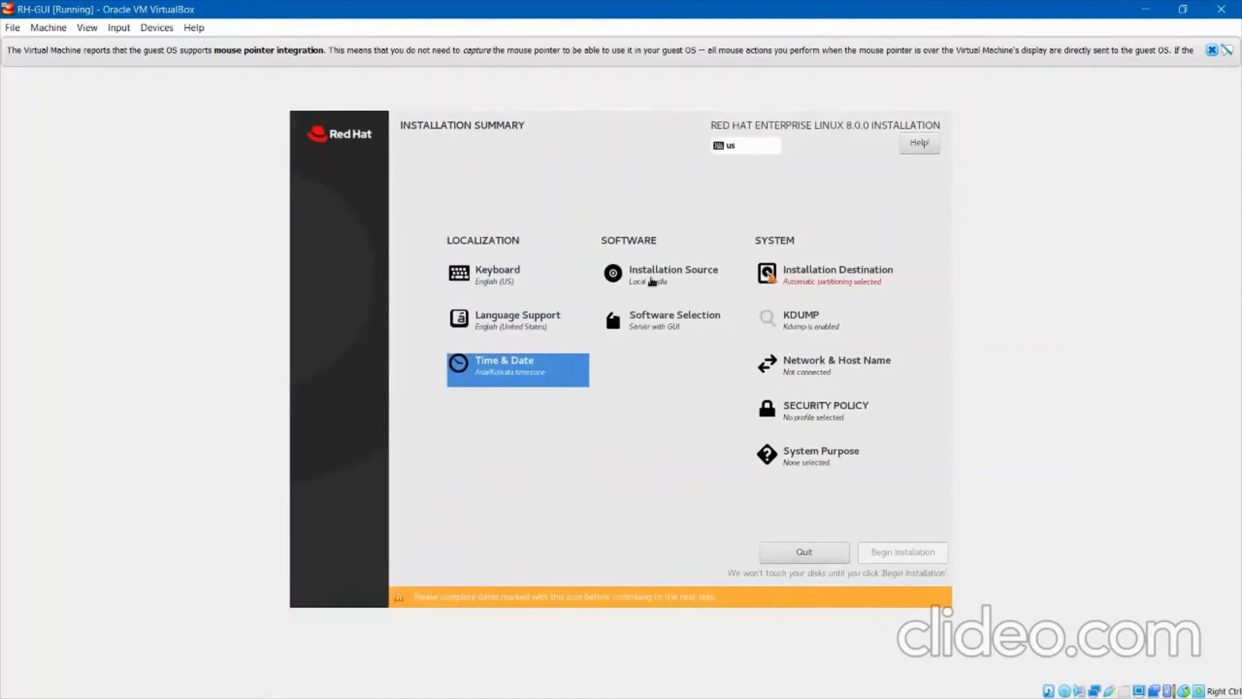
Leave the installation source unchanged and choose Workstation as the base environment.
{"action": "left_click", "coordinate": [651, 283]}
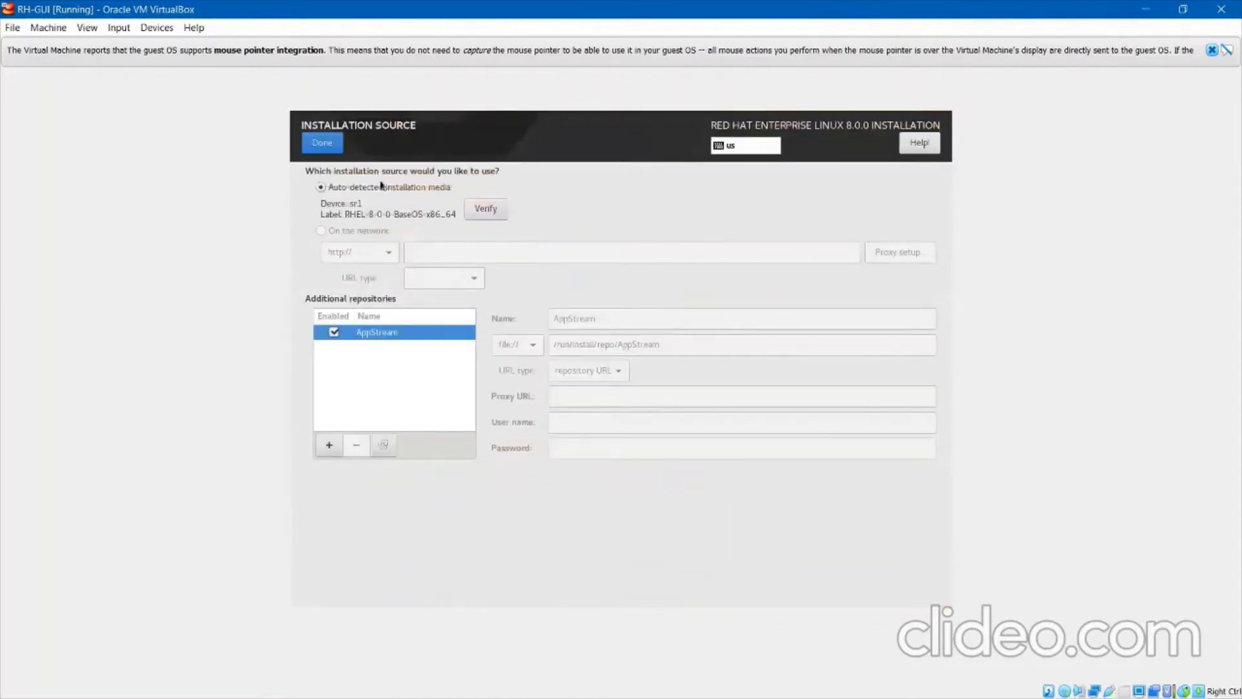
{"action": "left_click", "coordinate": [326, 145]}
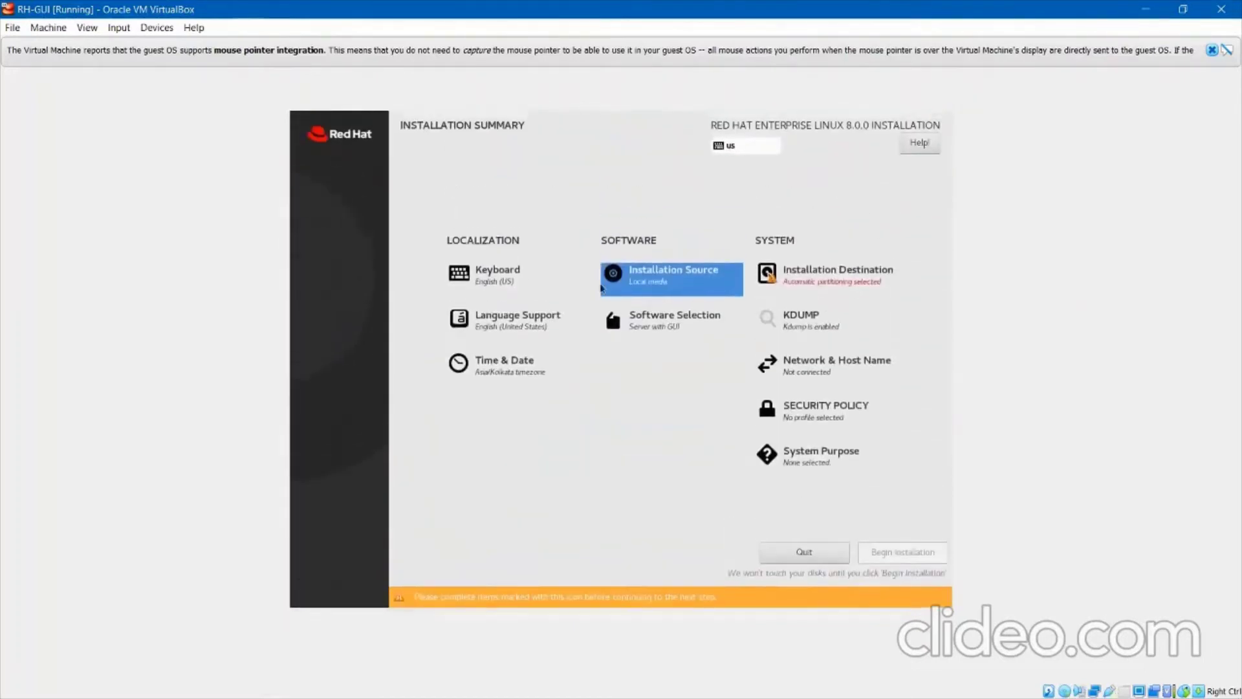
{"action": "left_click", "coordinate": [648, 331]}
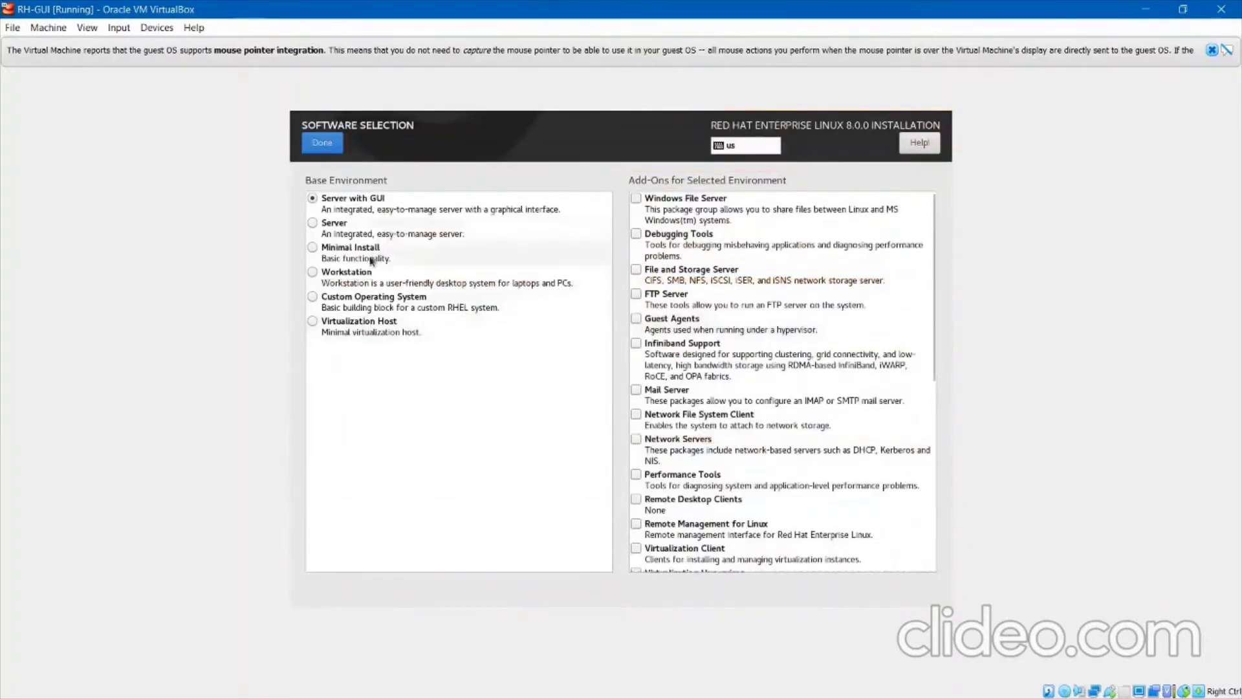
{"action": "left_click", "coordinate": [359, 276]}
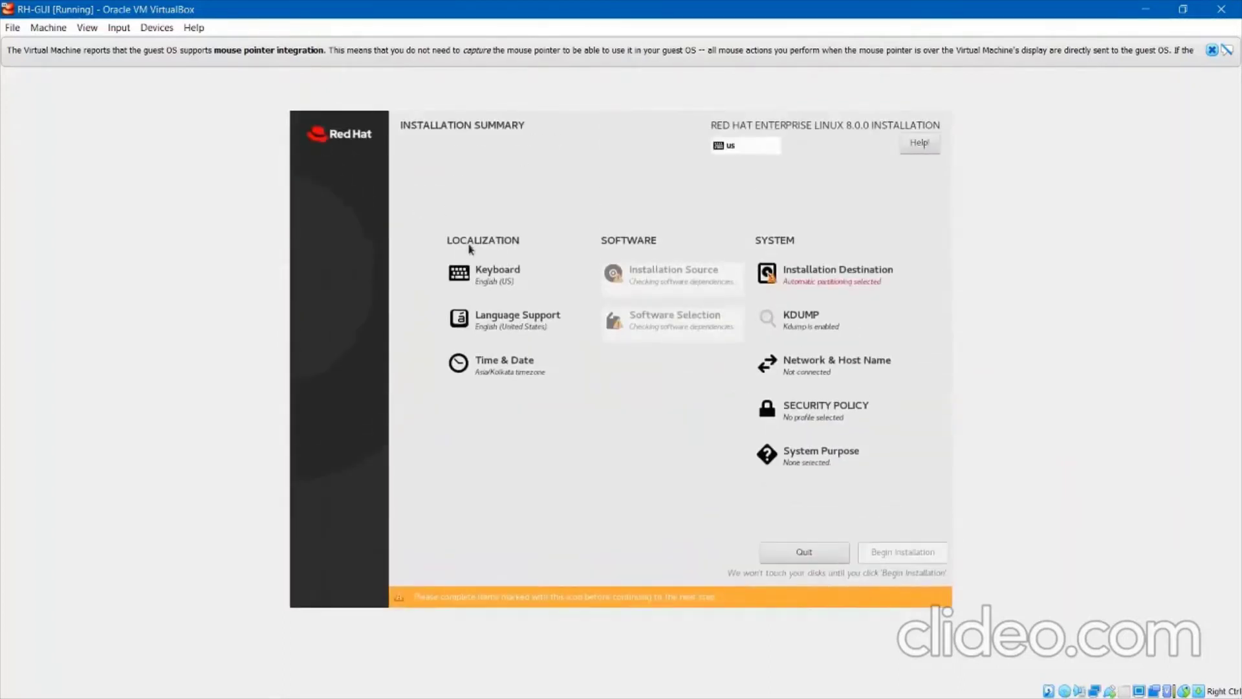
Deselect the 60 GiB ATA VBOX HARDDISK in Installation Destination and leave the screen.
{"action": "left_click", "coordinate": [801, 276]}
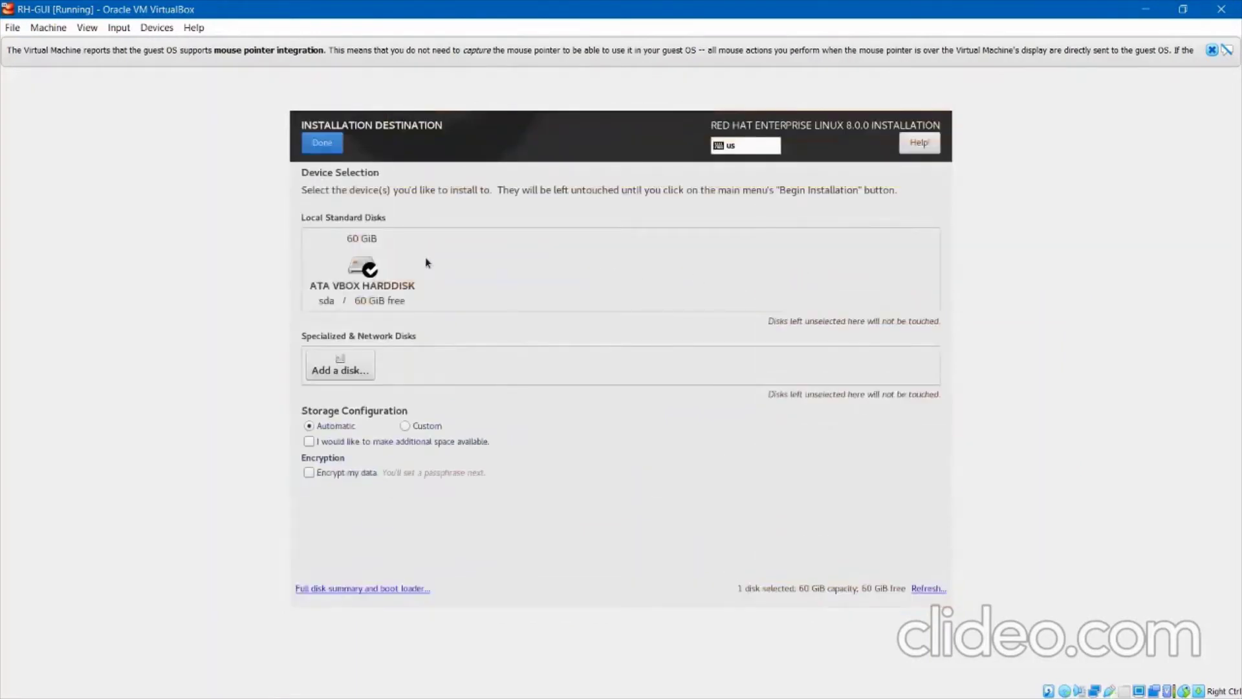
{"action": "left_click", "coordinate": [372, 266]}
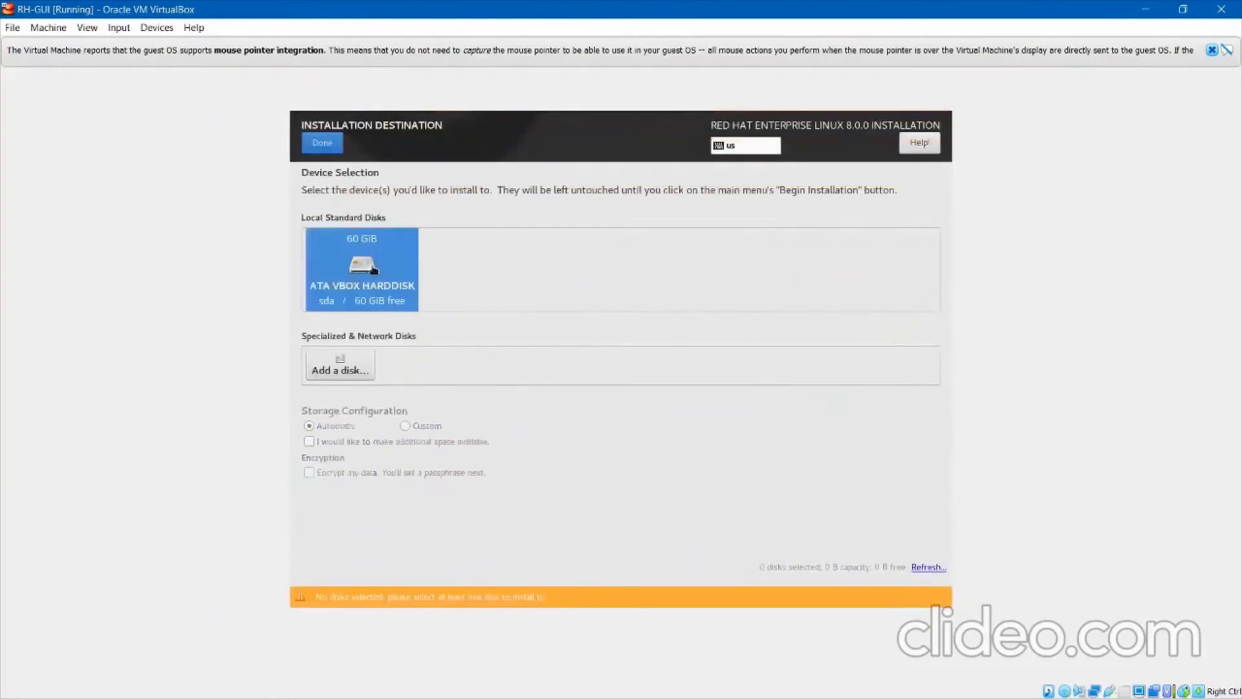
{"action": "left_click", "coordinate": [323, 142]}
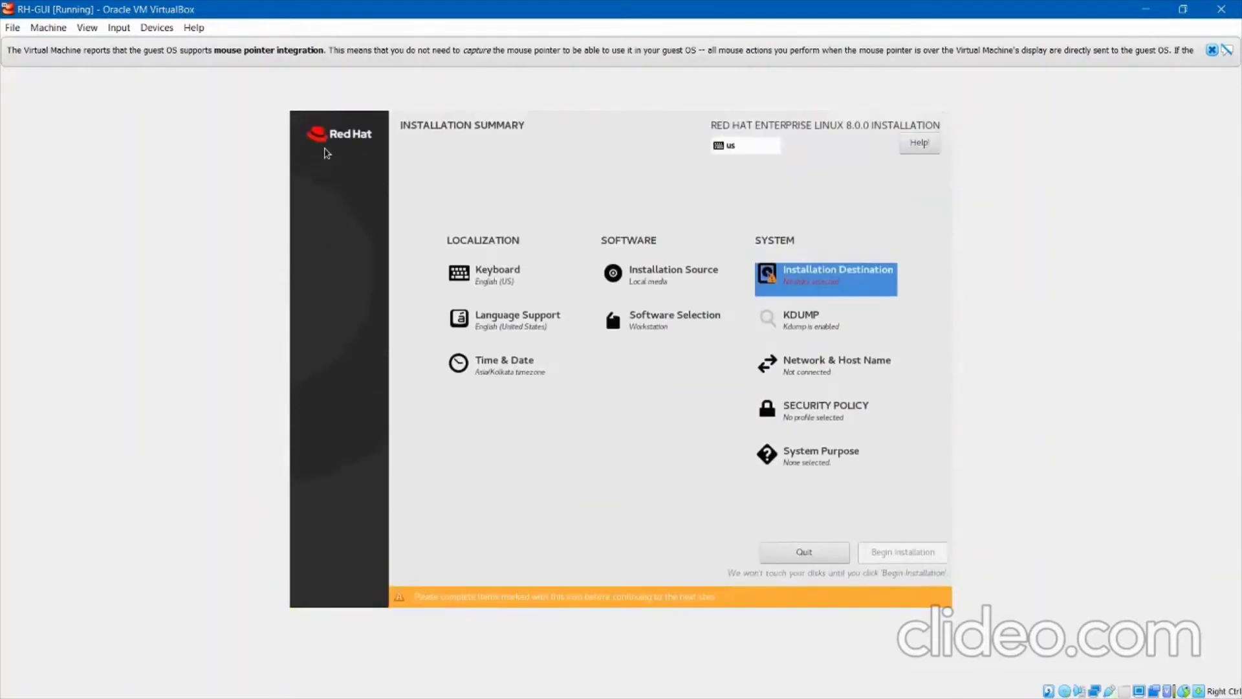
Uncheck Enable kdump so kdump is disabled.
{"action": "left_click", "coordinate": [796, 319]}
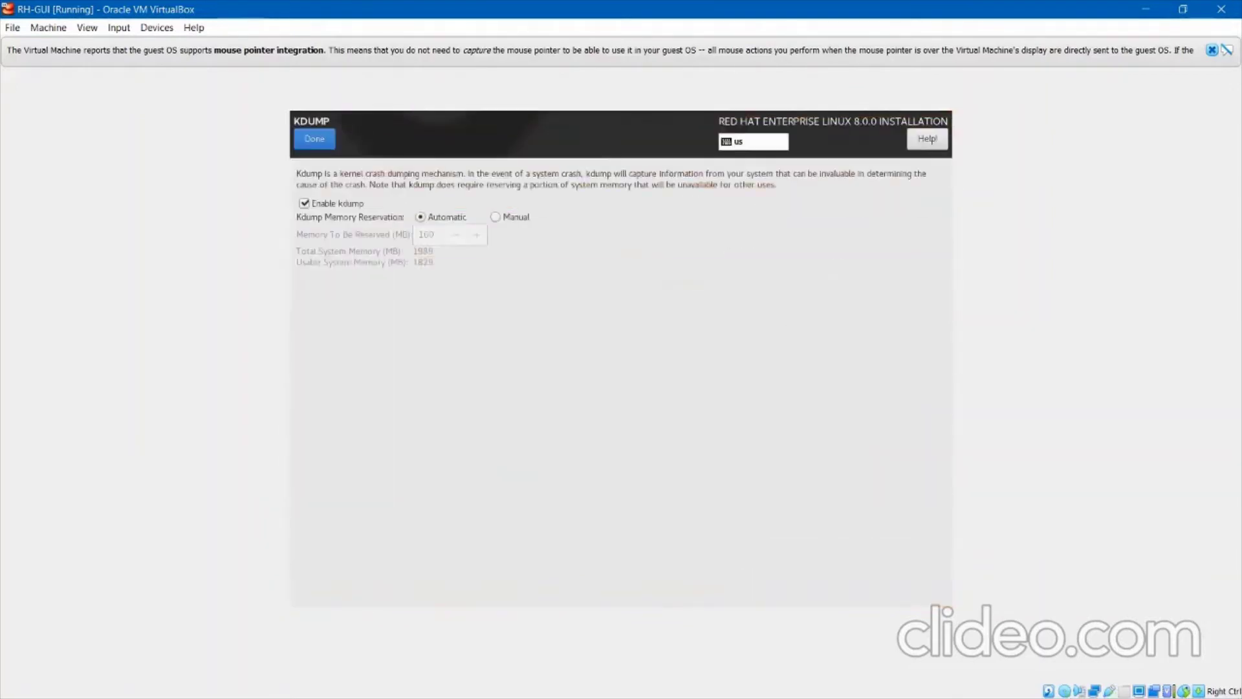
{"action": "left_click", "coordinate": [304, 204]}
{"action": "left_click", "coordinate": [315, 137]}
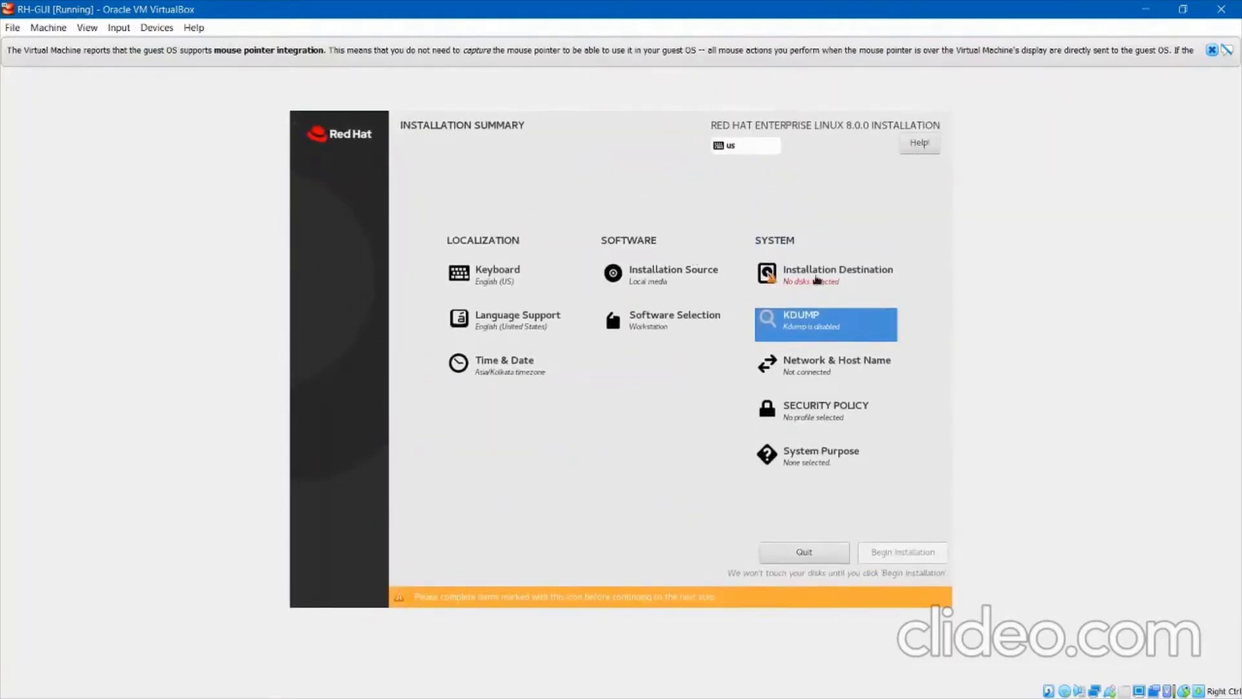
Reselect the 60 GiB virtual disk as the destination with automatic partitioning.
{"action": "left_click", "coordinate": [817, 280]}
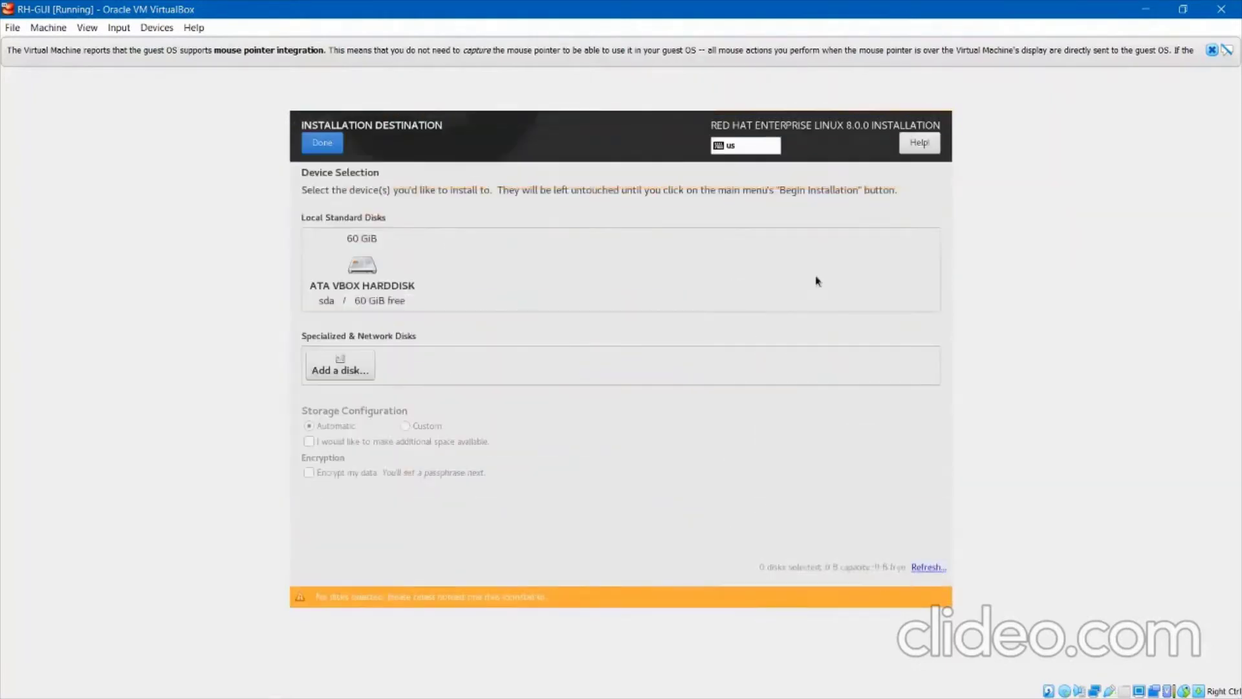
{"action": "left_click", "coordinate": [397, 279]}
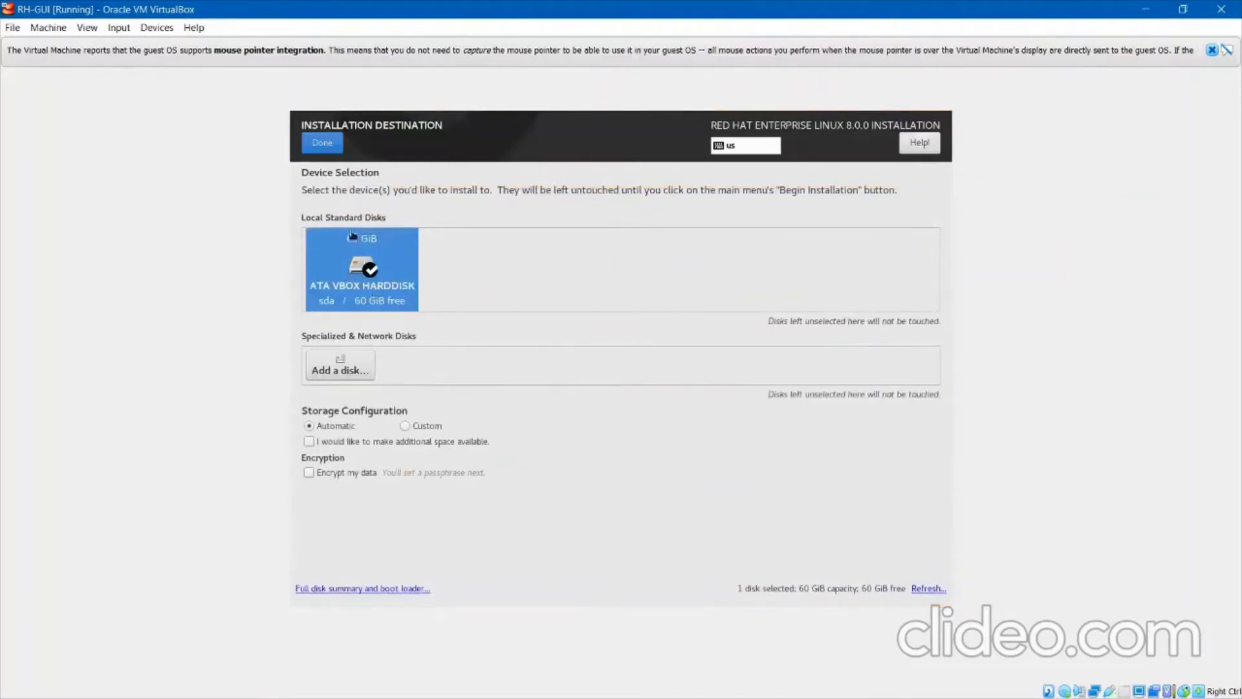
{"action": "left_click", "coordinate": [320, 146]}
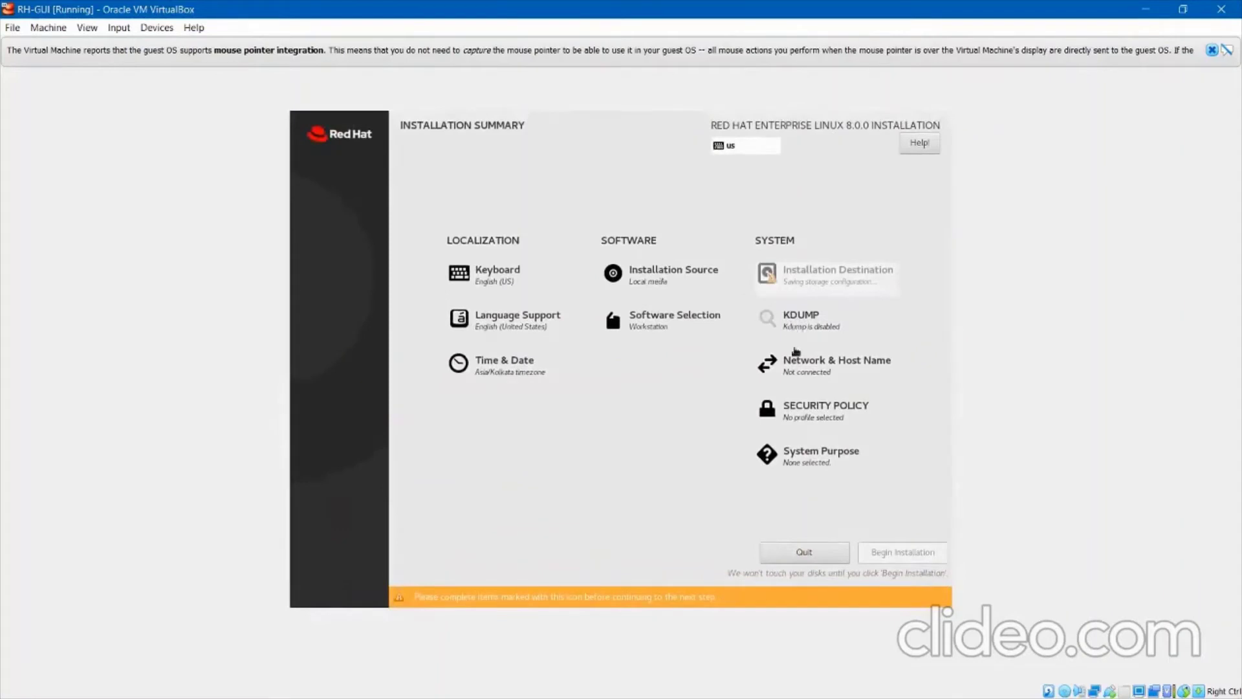
Switch the enp0s3 Ethernet connection ON, then begin the RHEL 8 installation.
{"action": "left_click", "coordinate": [806, 386]}
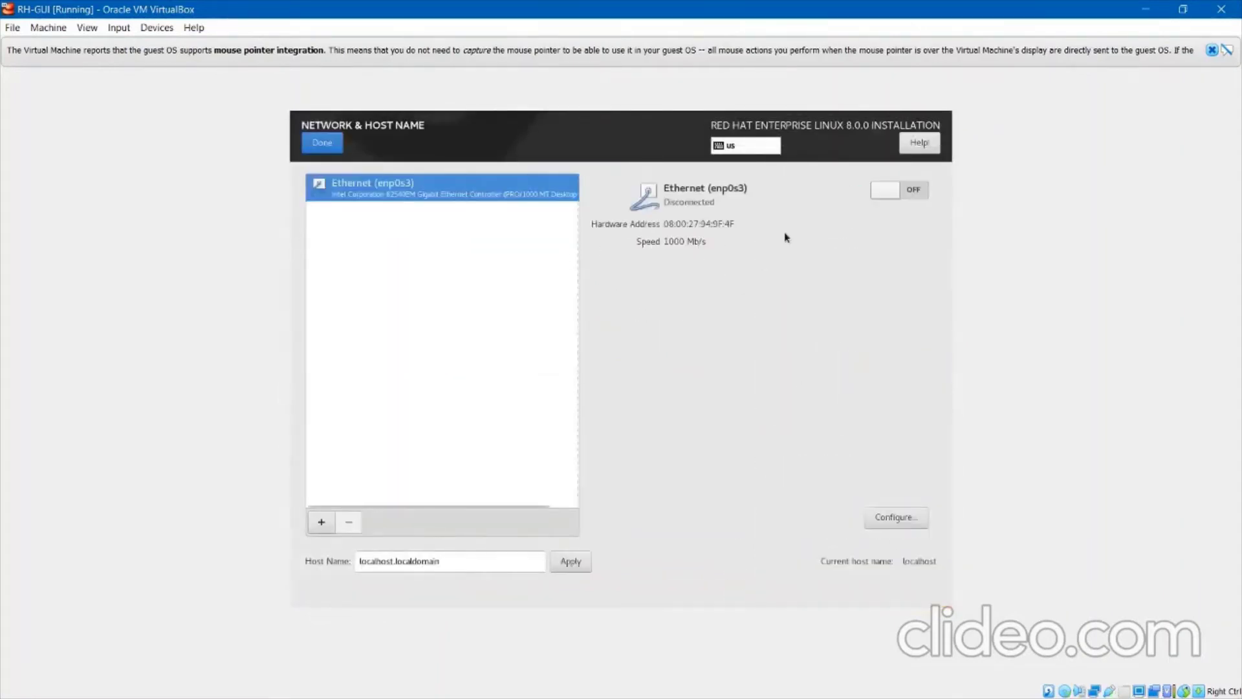
{"action": "left_click", "coordinate": [893, 191]}
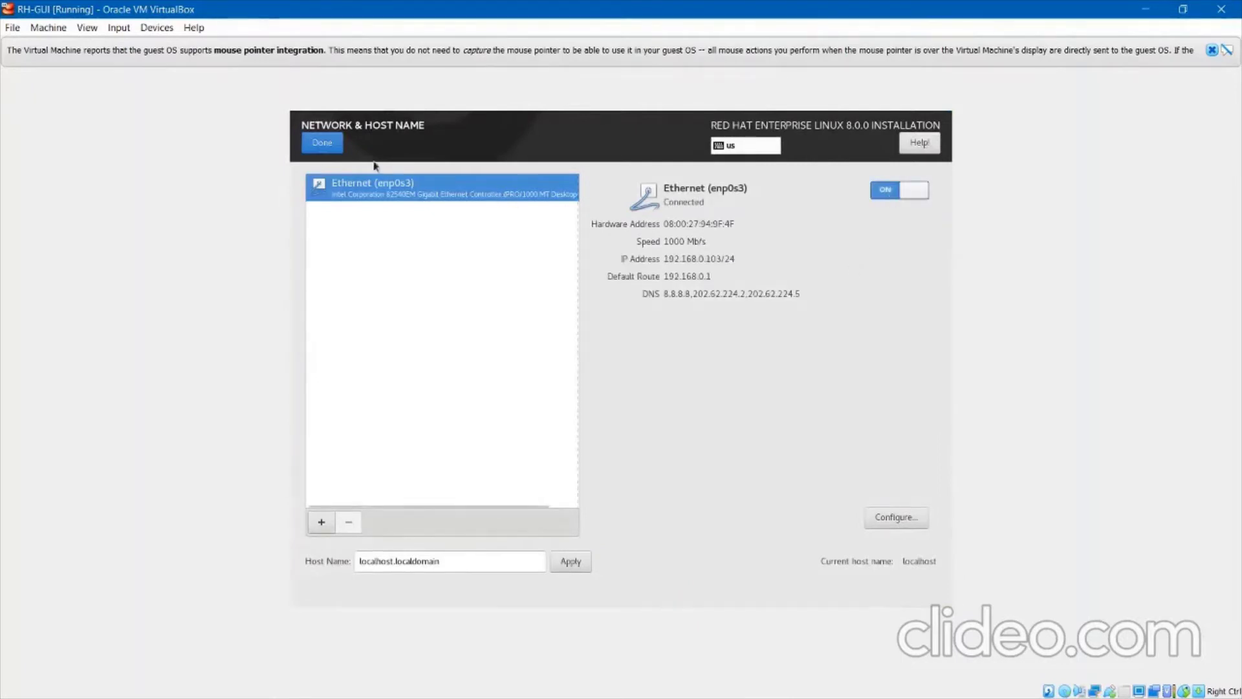
{"action": "left_click", "coordinate": [323, 143]}
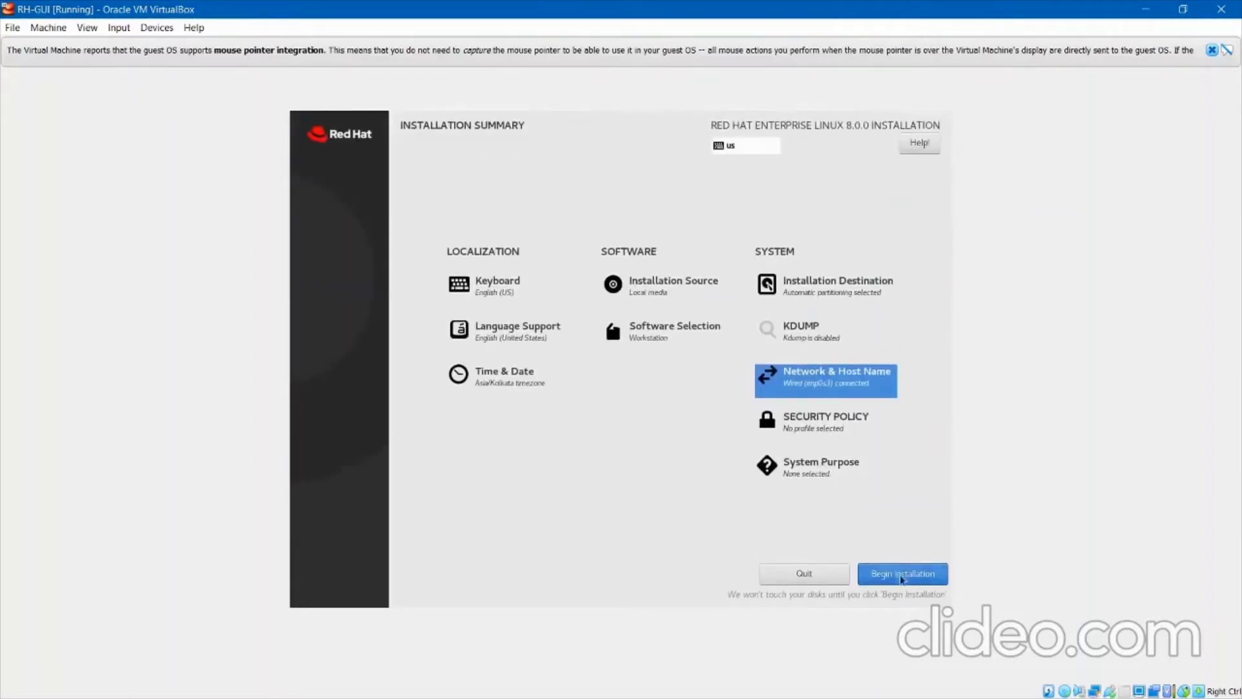
{"action": "left_click", "coordinate": [903, 579]}
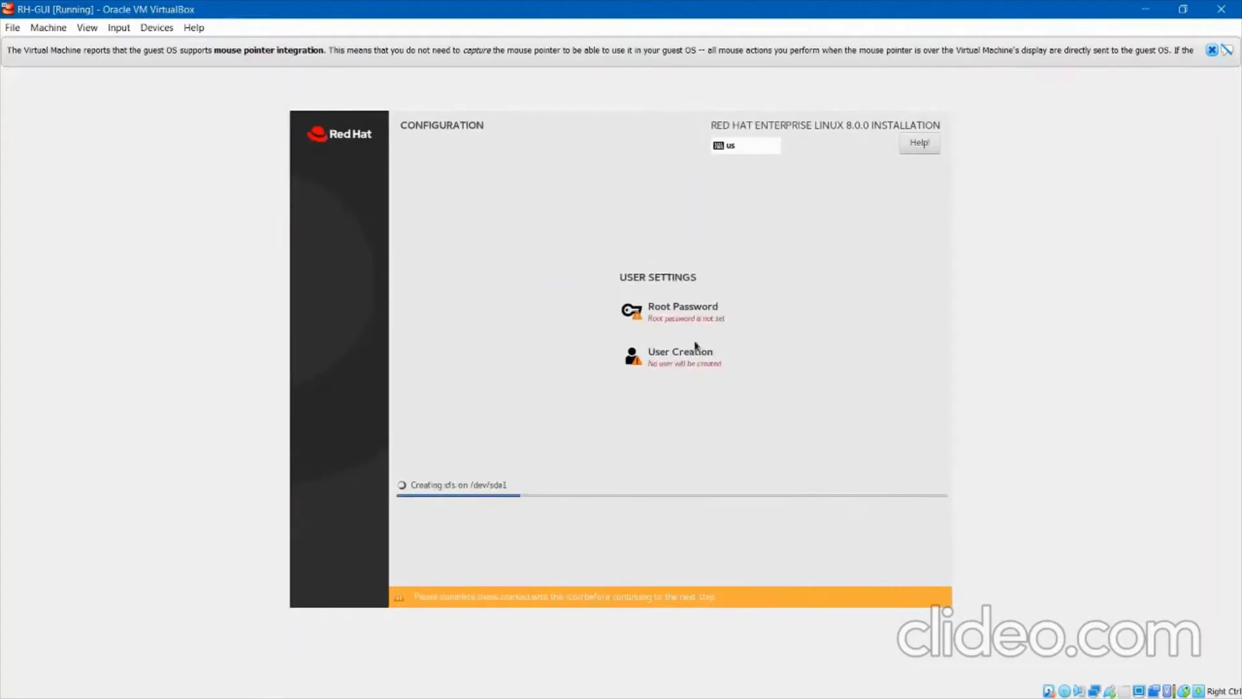
Enter the root password and its confirmation, accepting the weak-password warning.
{"action": "left_click", "coordinate": [686, 324]}
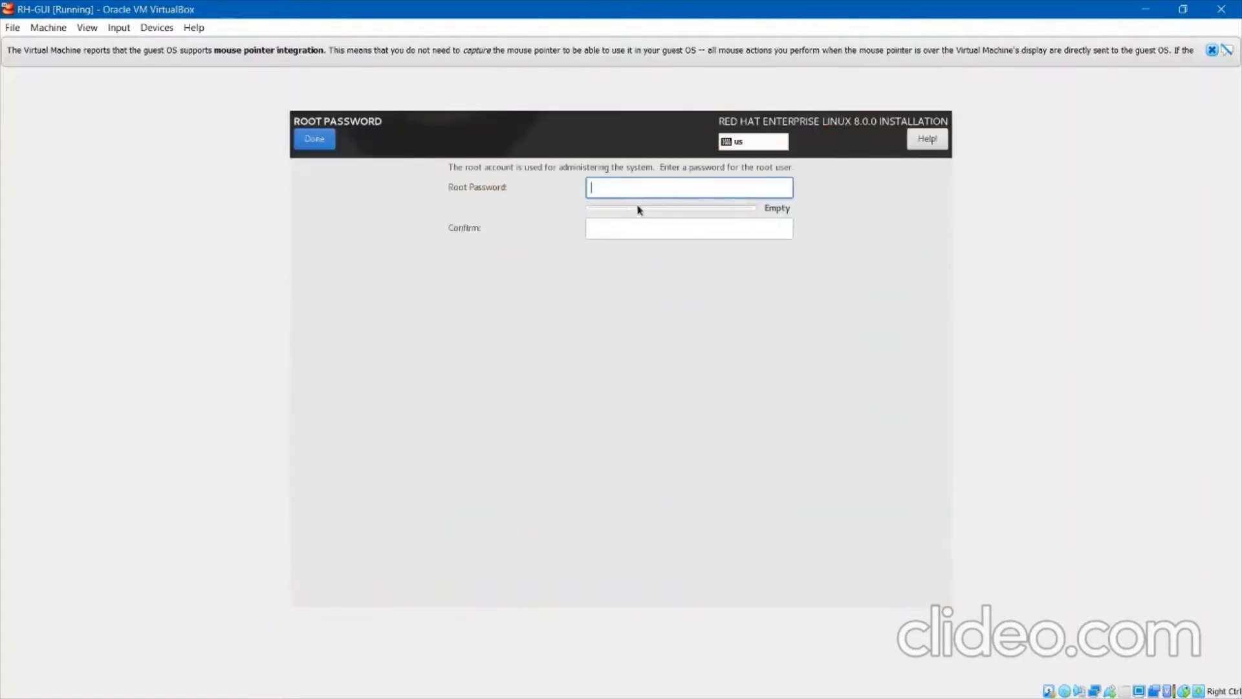
{"action": "type", "text": "re"}
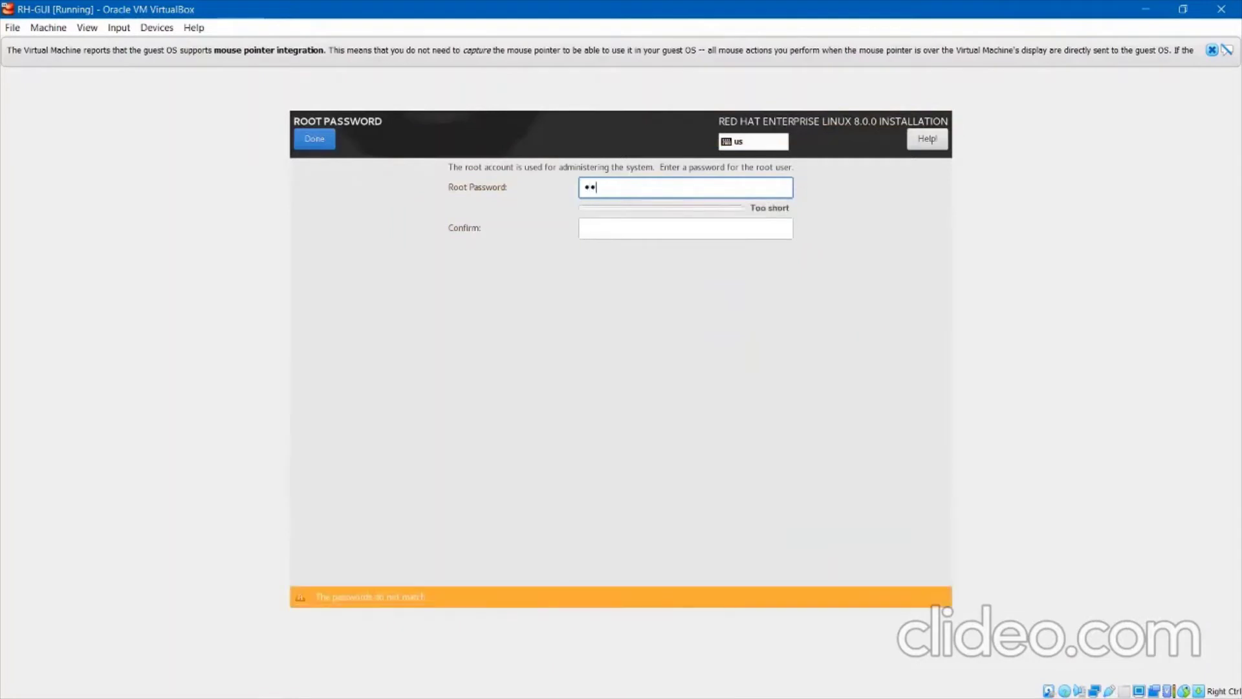
{"action": "type", "text": "dhat"}
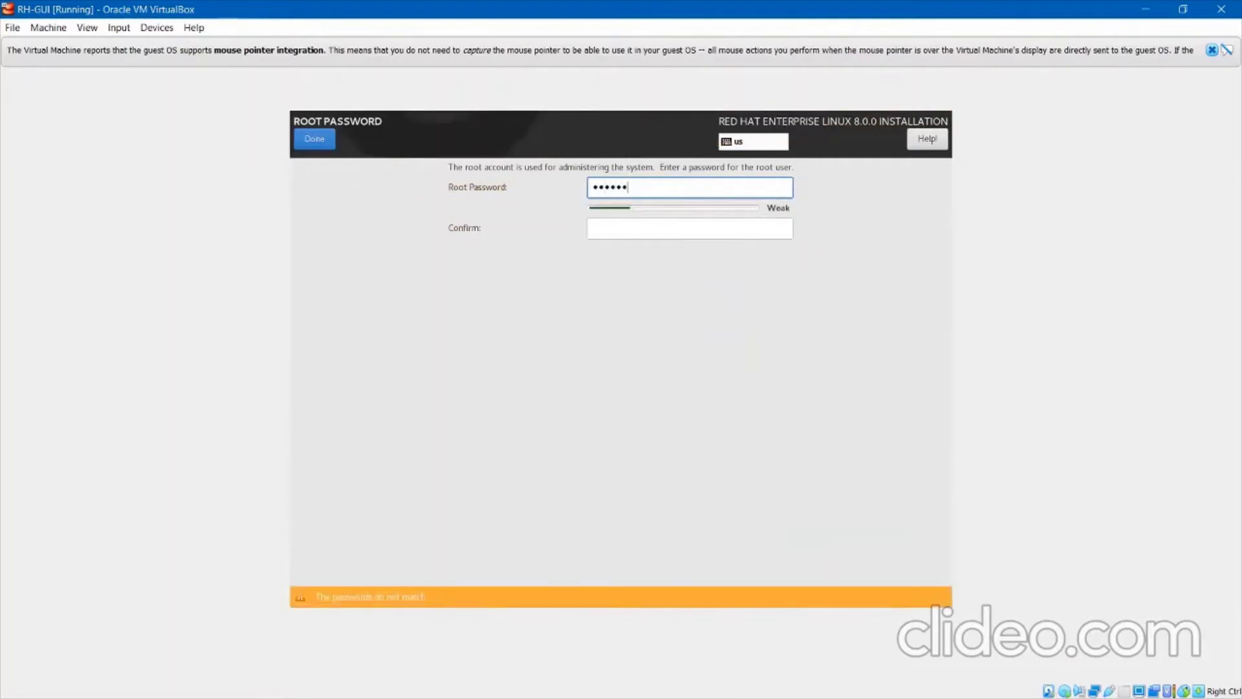
{"action": "left_click", "coordinate": [657, 232]}
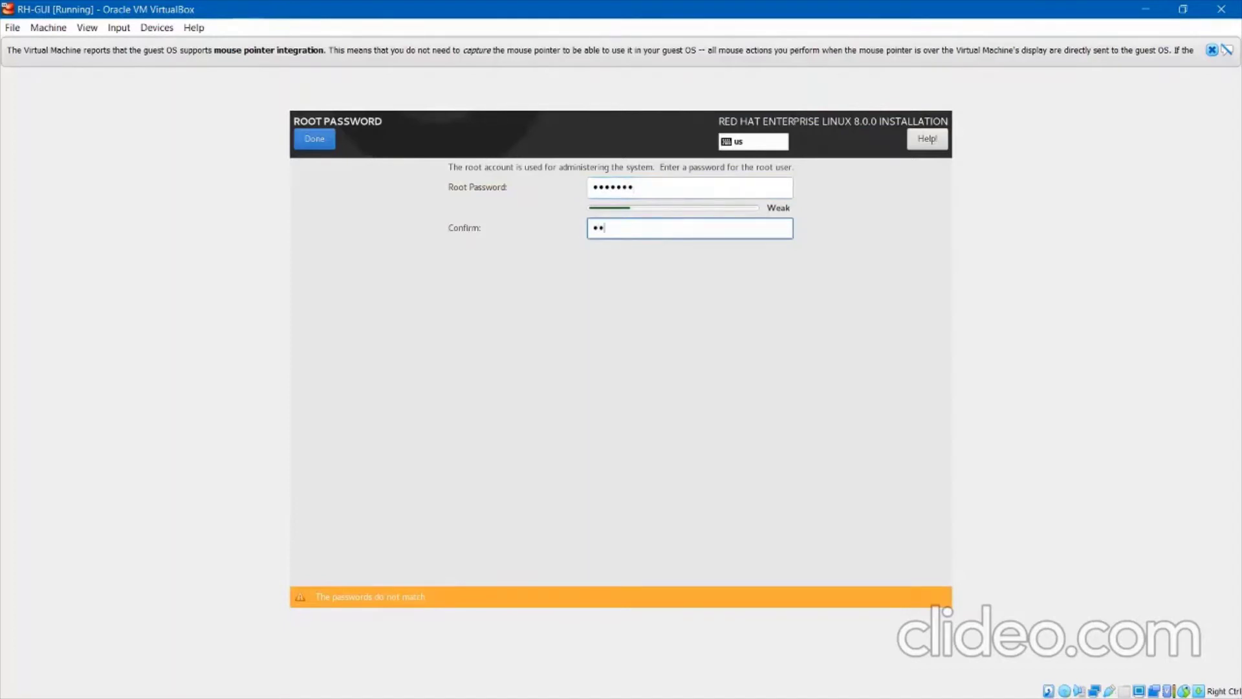
{"action": "type", "text": "redhat1"}
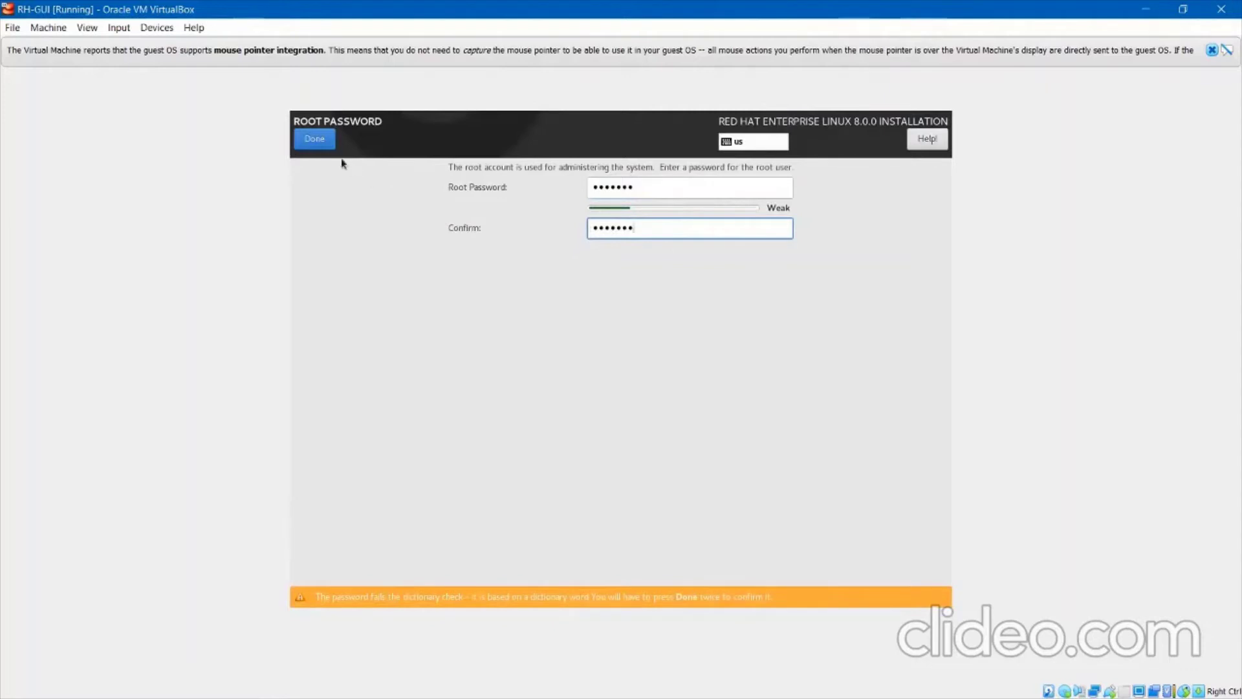
{"action": "left_click", "coordinate": [328, 147]}
{"action": "left_click", "coordinate": [328, 147]}
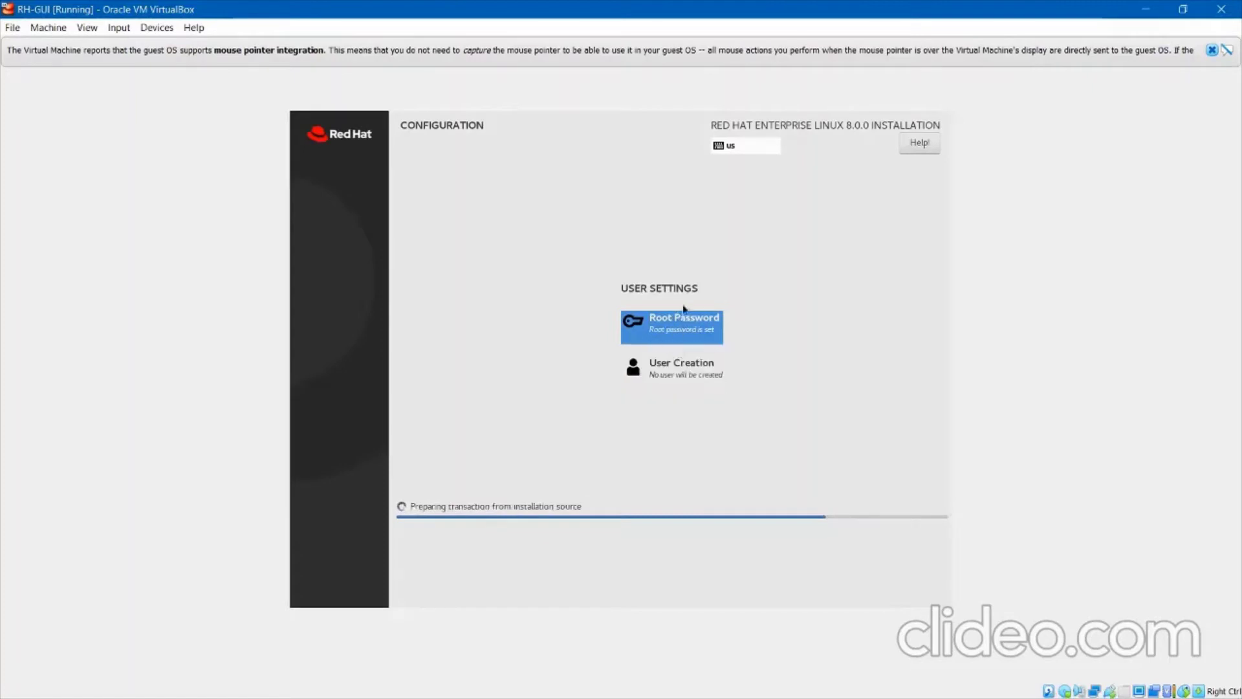
Create the new user with a full name and matching password, accepting the weak-password warning.
{"action": "left_click", "coordinate": [684, 380]}
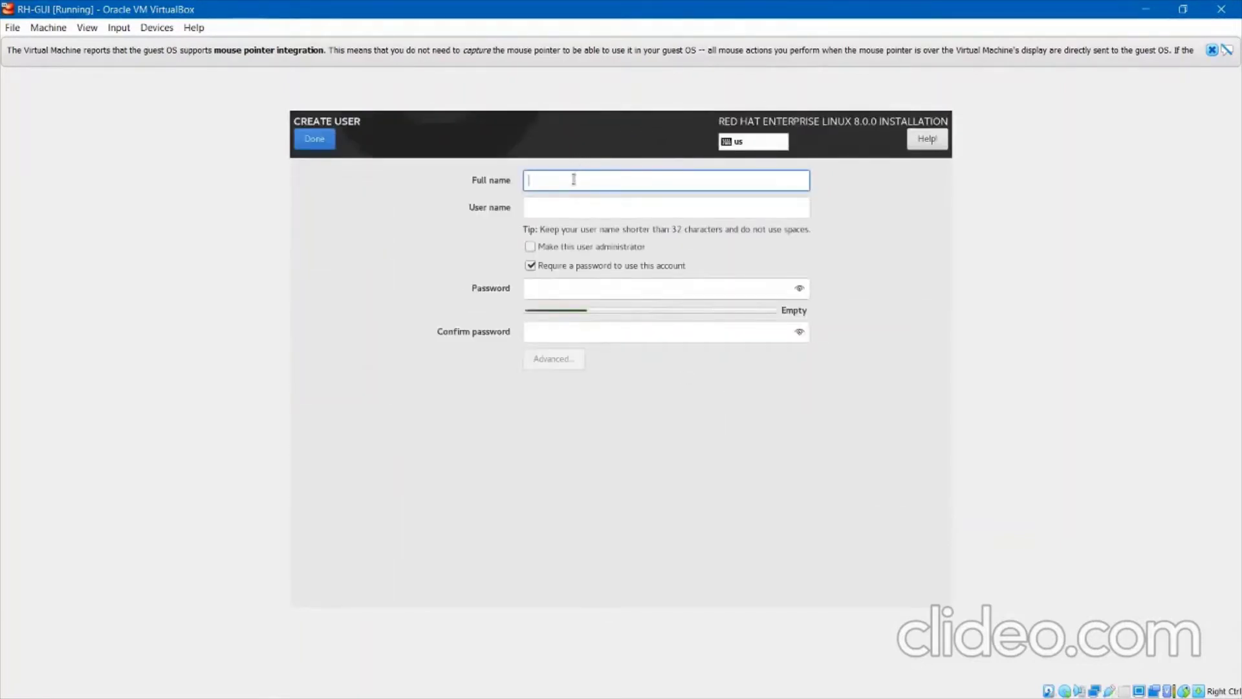
{"action": "type", "text": "kp"}
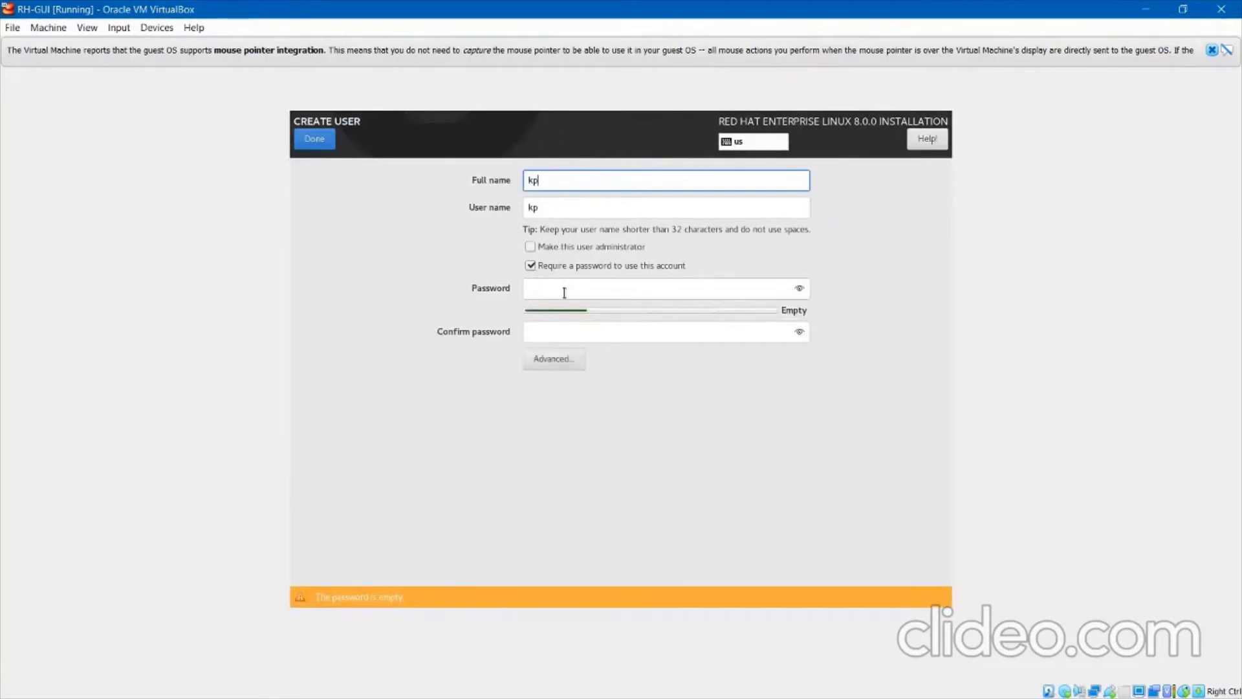
{"action": "left_click", "coordinate": [564, 292]}
{"action": "type", "text": "12345"}
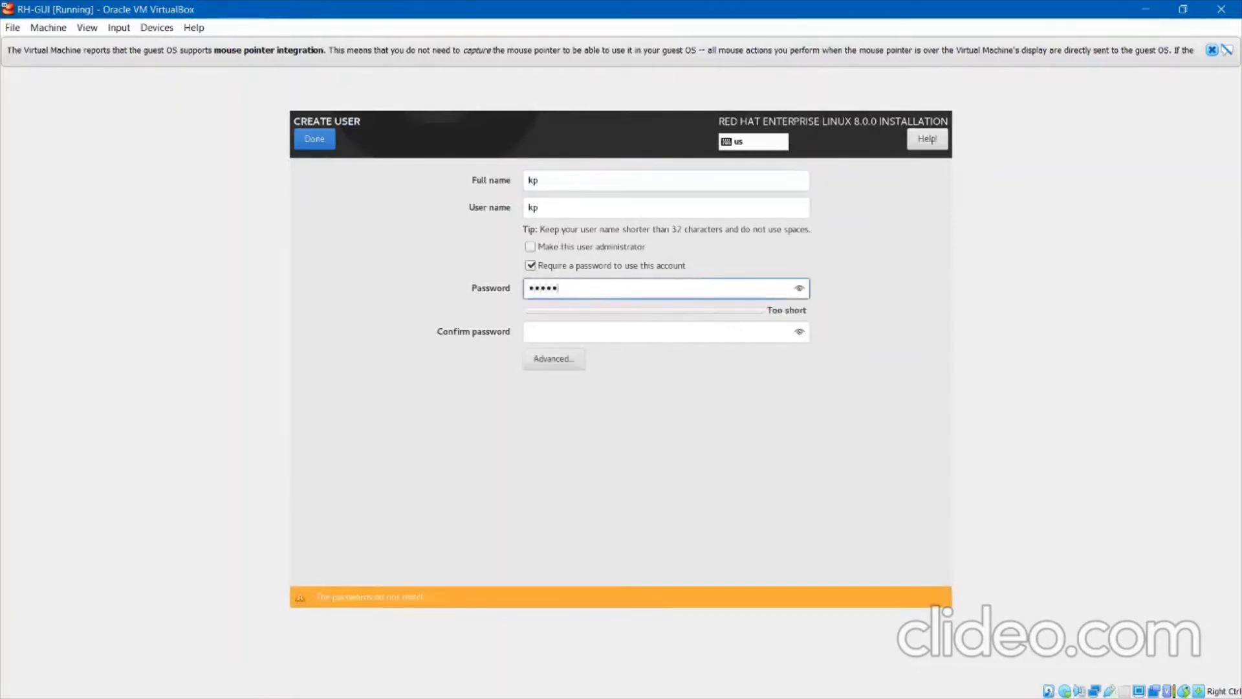
{"action": "type", "text": "67"}
{"action": "left_click", "coordinate": [598, 328]}
{"action": "type", "text": "1234"}
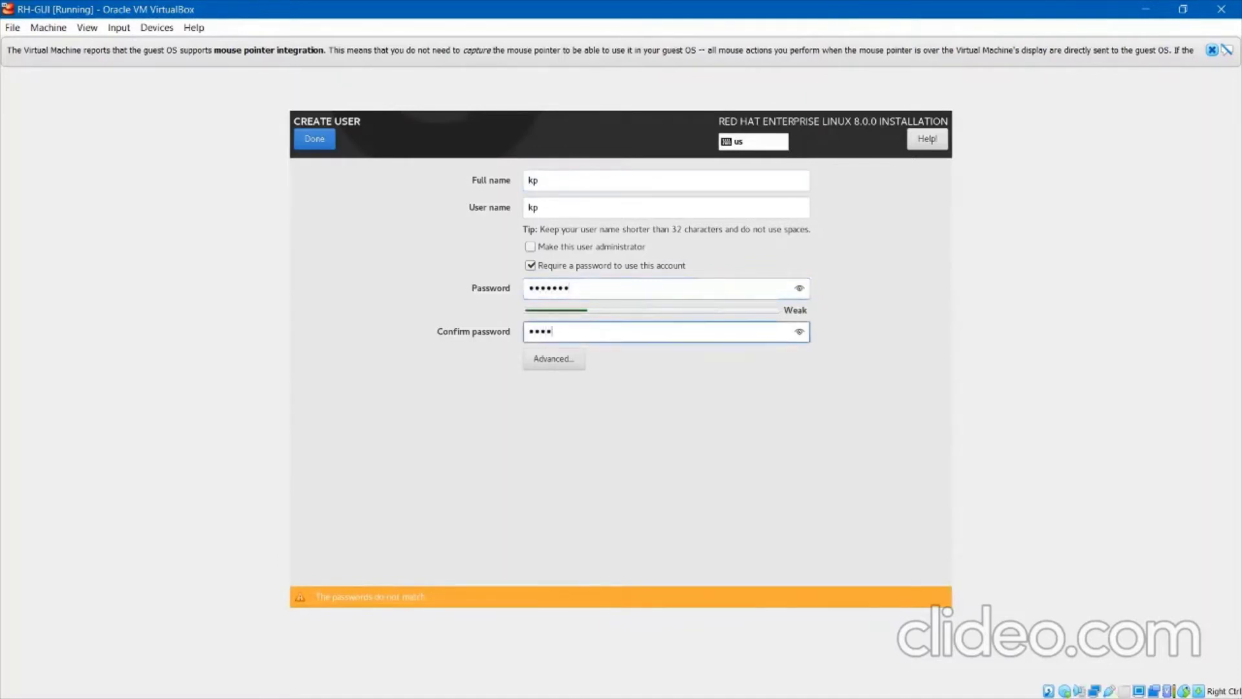
{"action": "type", "text": "567"}
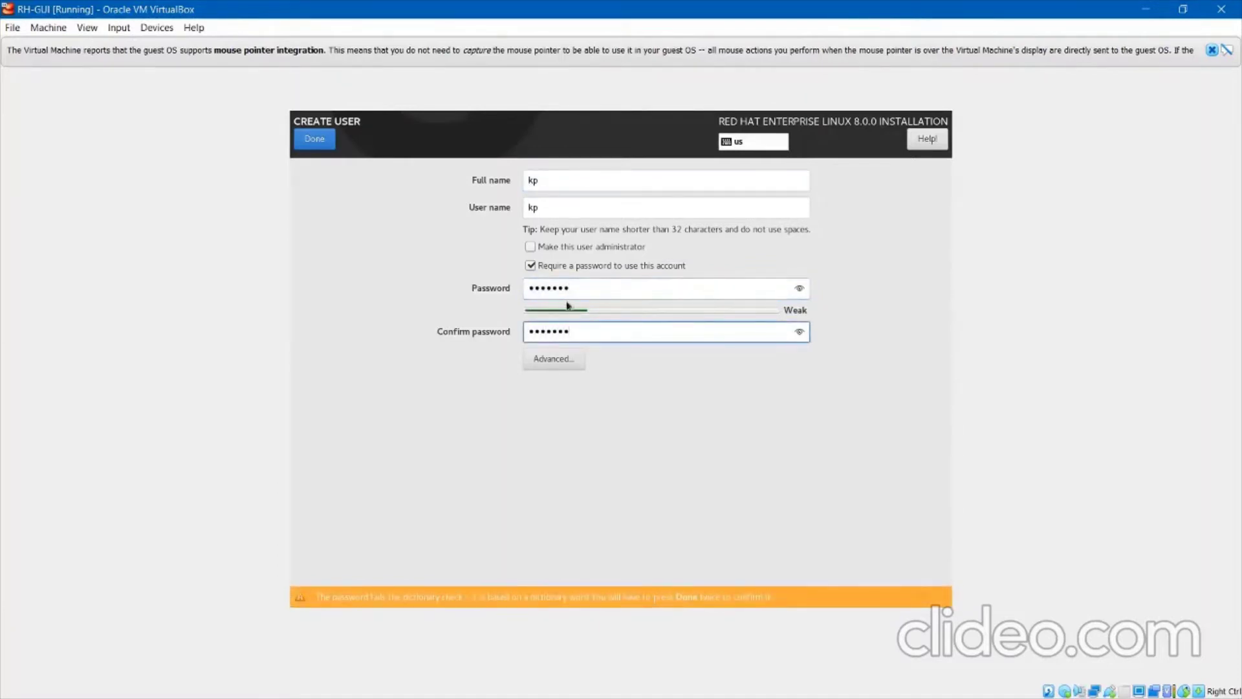
{"action": "left_click", "coordinate": [325, 147]}
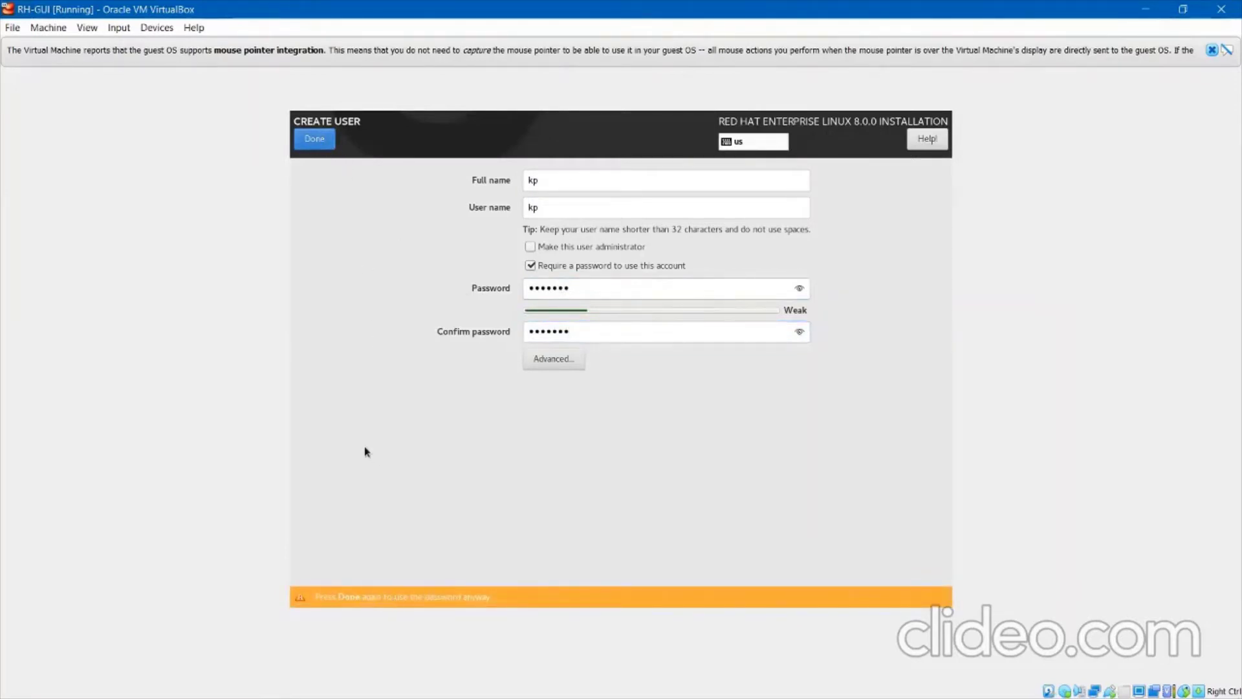
{"action": "left_click", "coordinate": [315, 141]}
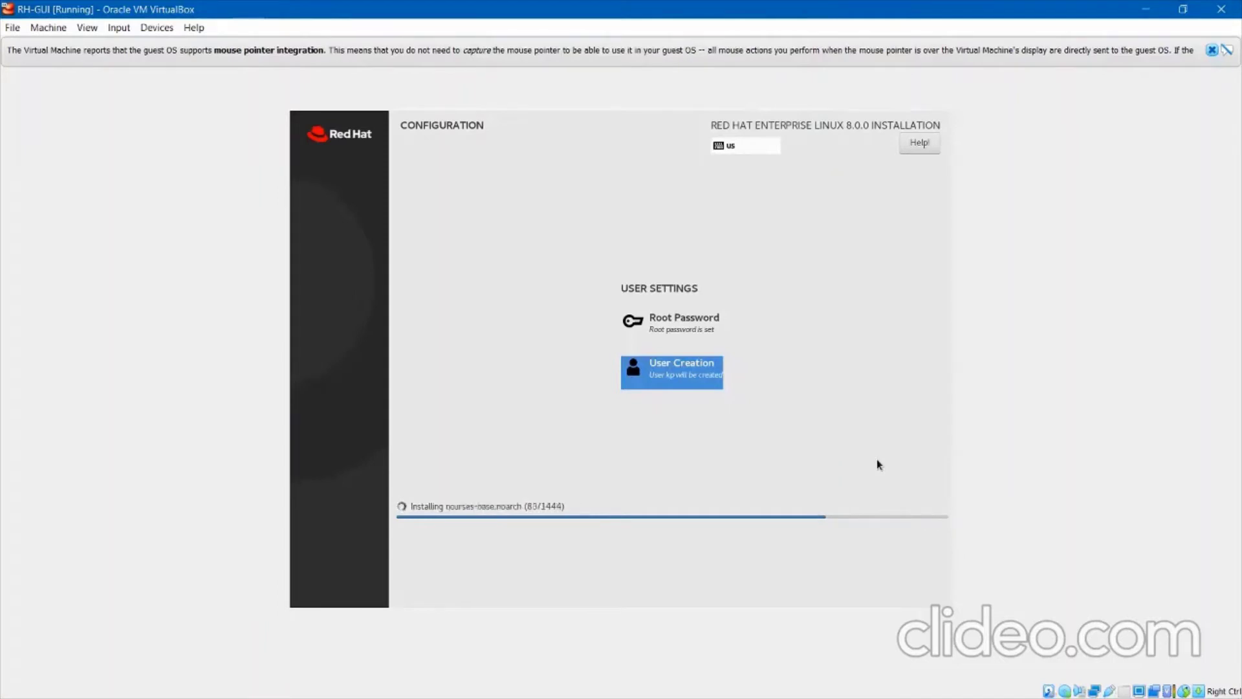
Dismiss VirtualBox's mouse-integration notification while packages install.
{"action": "left_click", "coordinate": [1211, 50]}
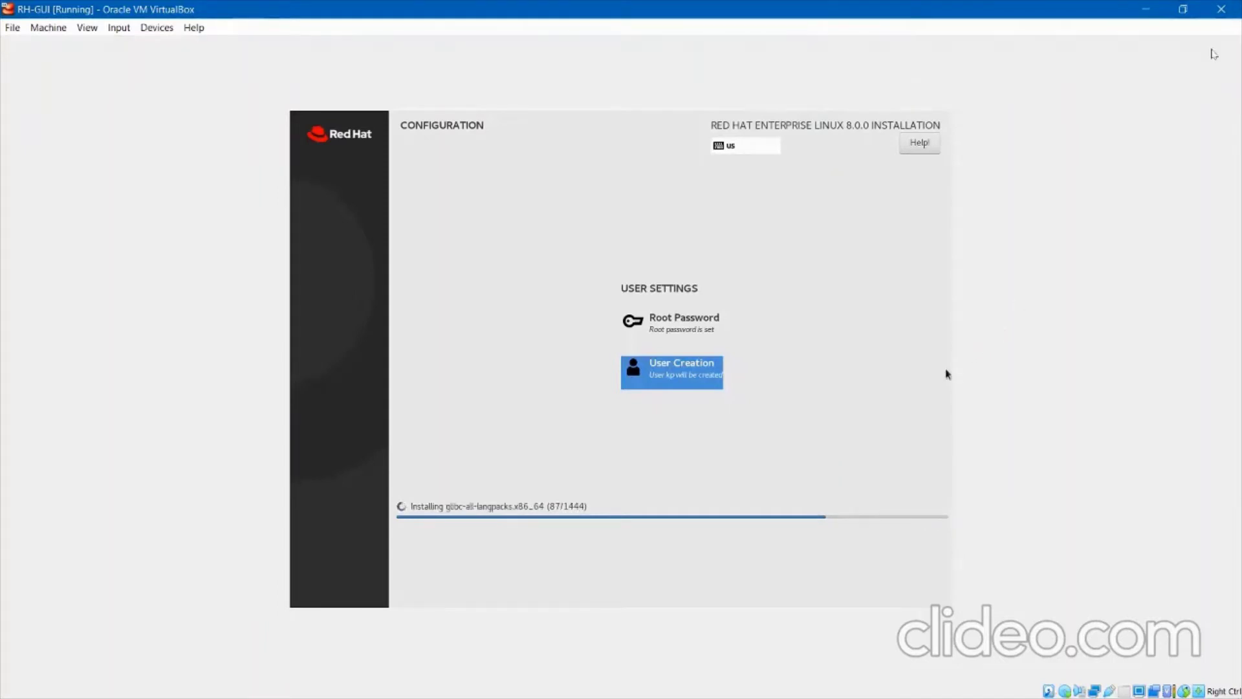
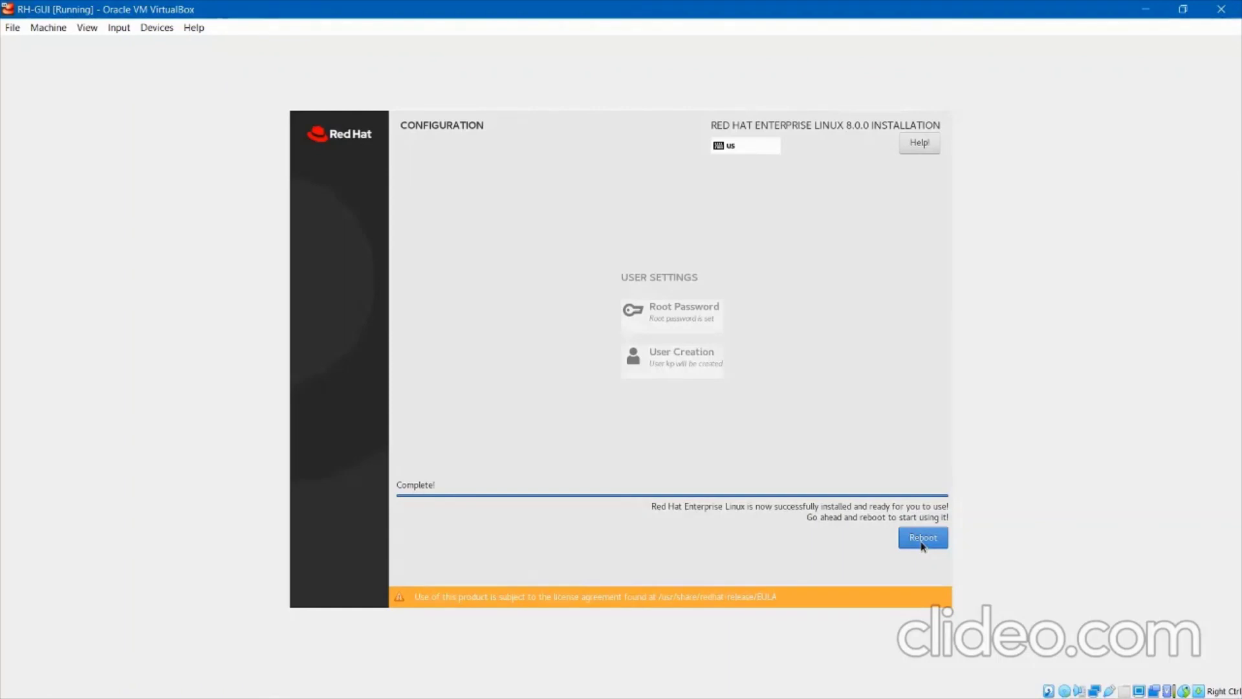
Close the RH-GUI window and choose 'Power off the machine' to shut it down.
{"action": "left_click", "coordinate": [1229, 13]}
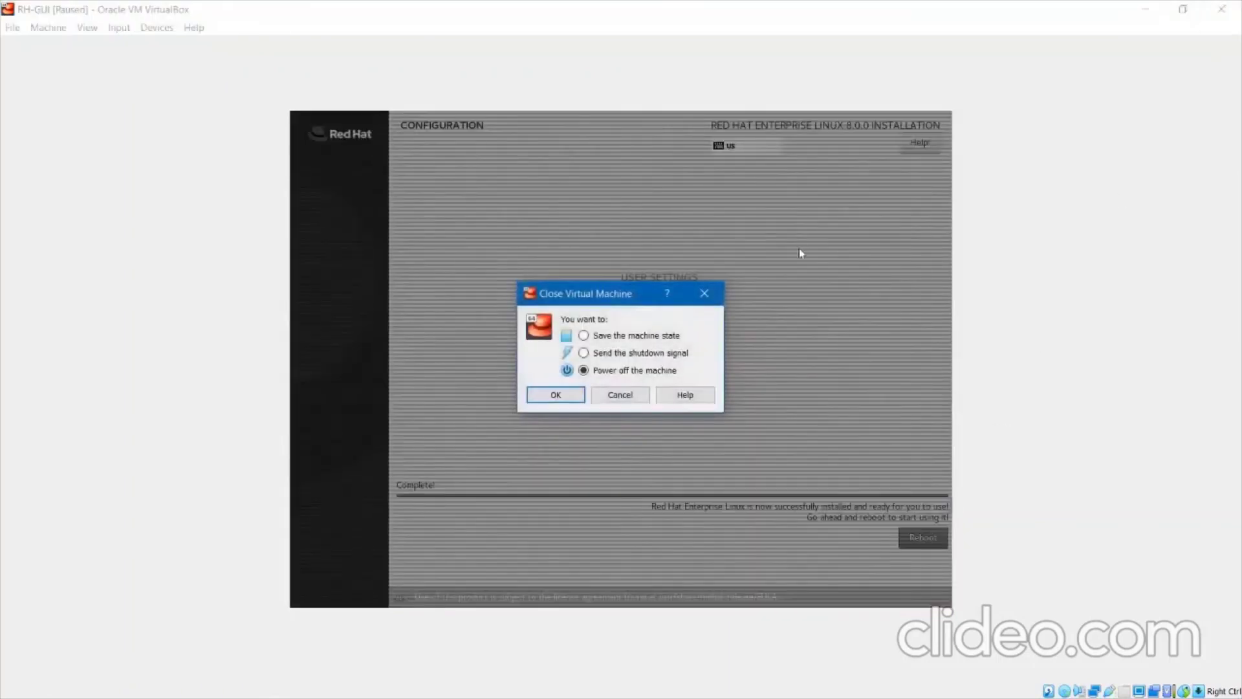
{"action": "left_click", "coordinate": [569, 396]}
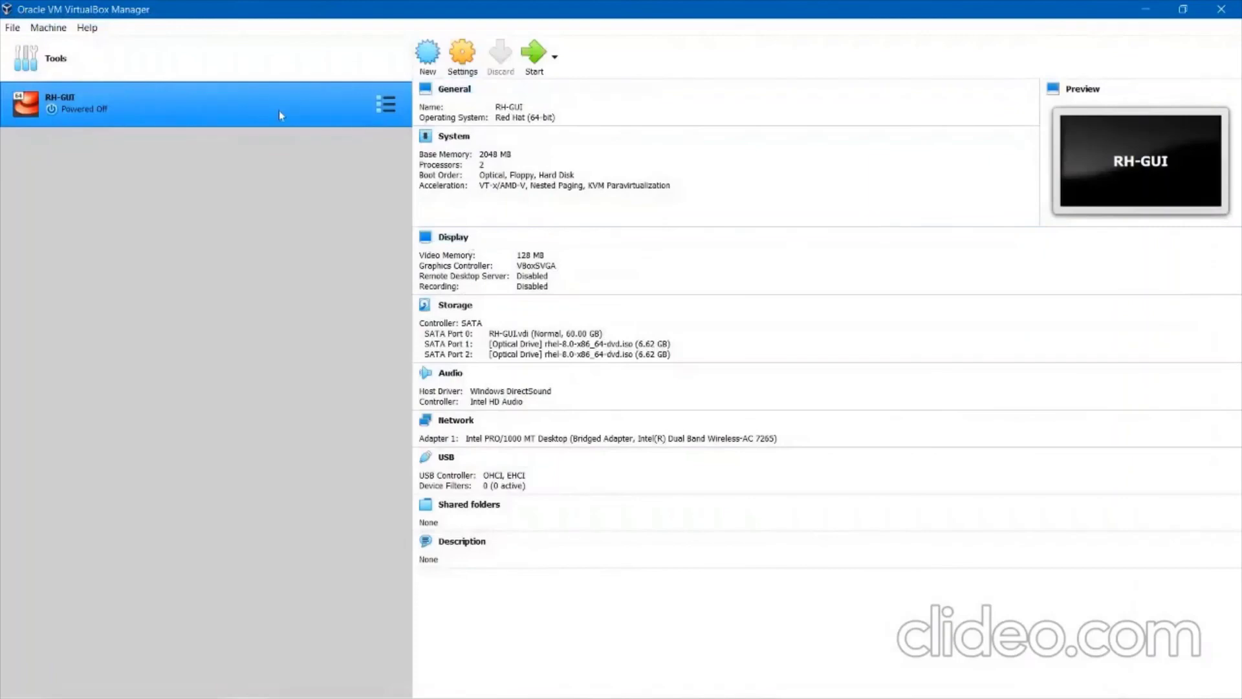
Move Hard Disk to the top of RH-GUI's boot order (Hard Disk, Optical, Floppy) and save.
{"action": "left_click", "coordinate": [463, 58]}
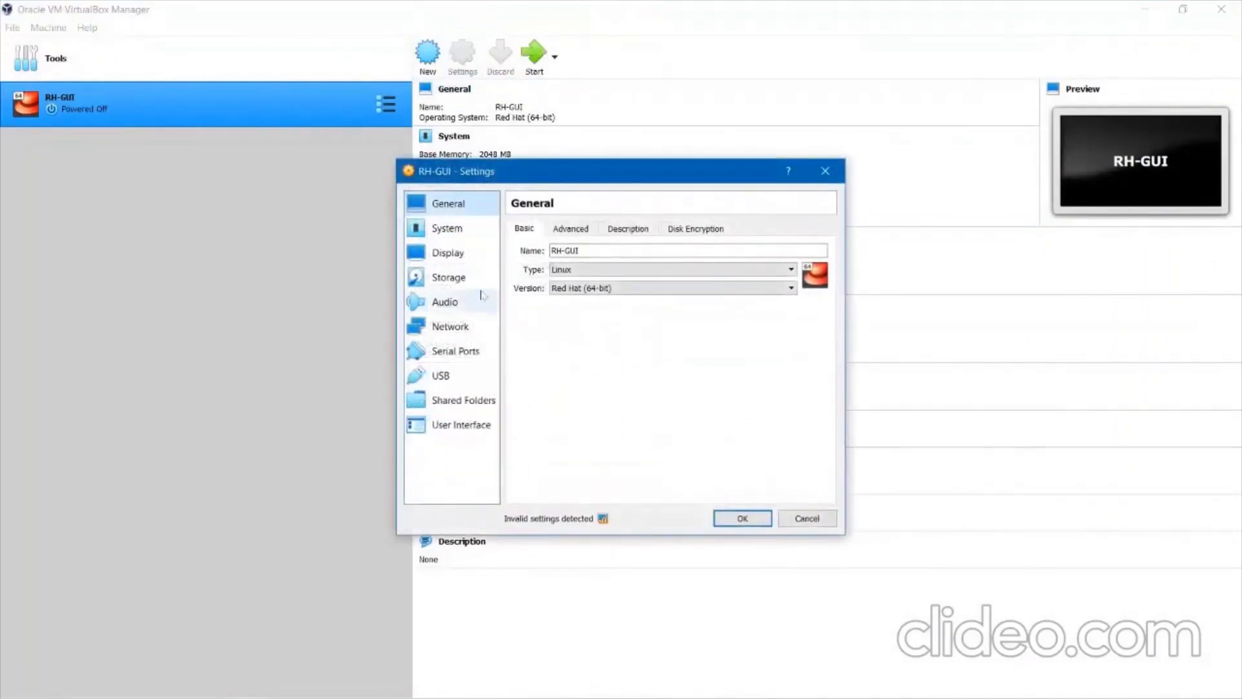
{"action": "left_click", "coordinate": [465, 285]}
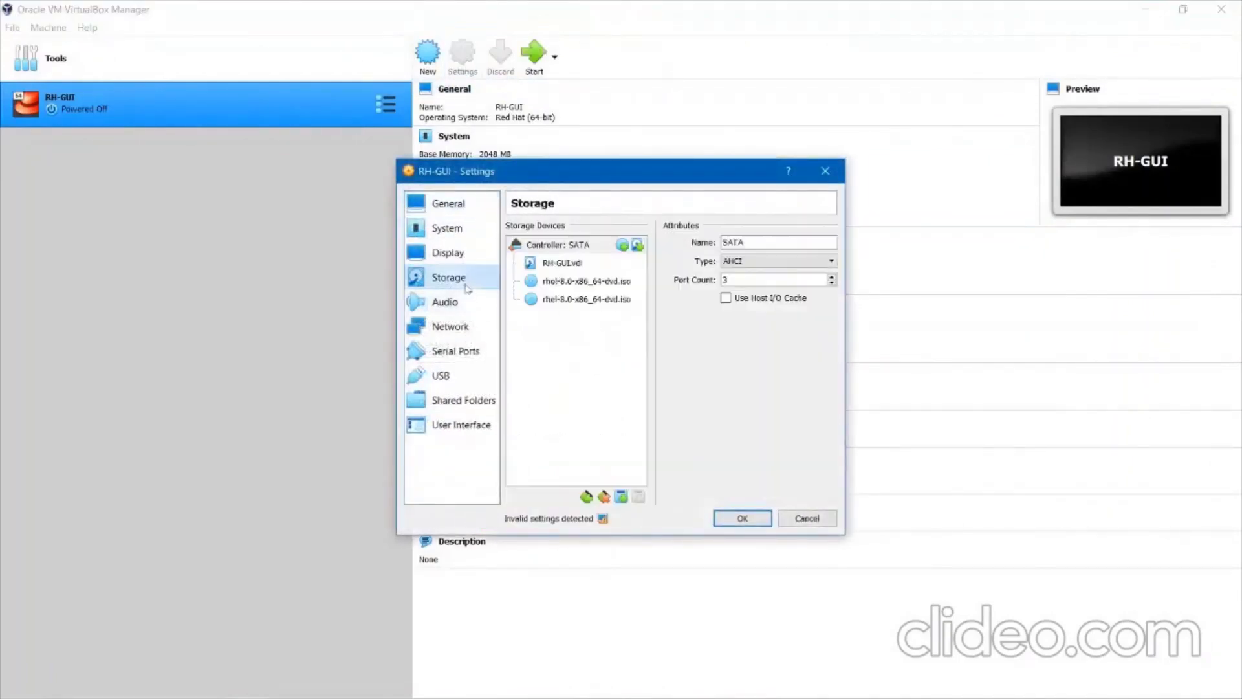
{"action": "left_click", "coordinate": [450, 252]}
{"action": "left_click", "coordinate": [447, 228]}
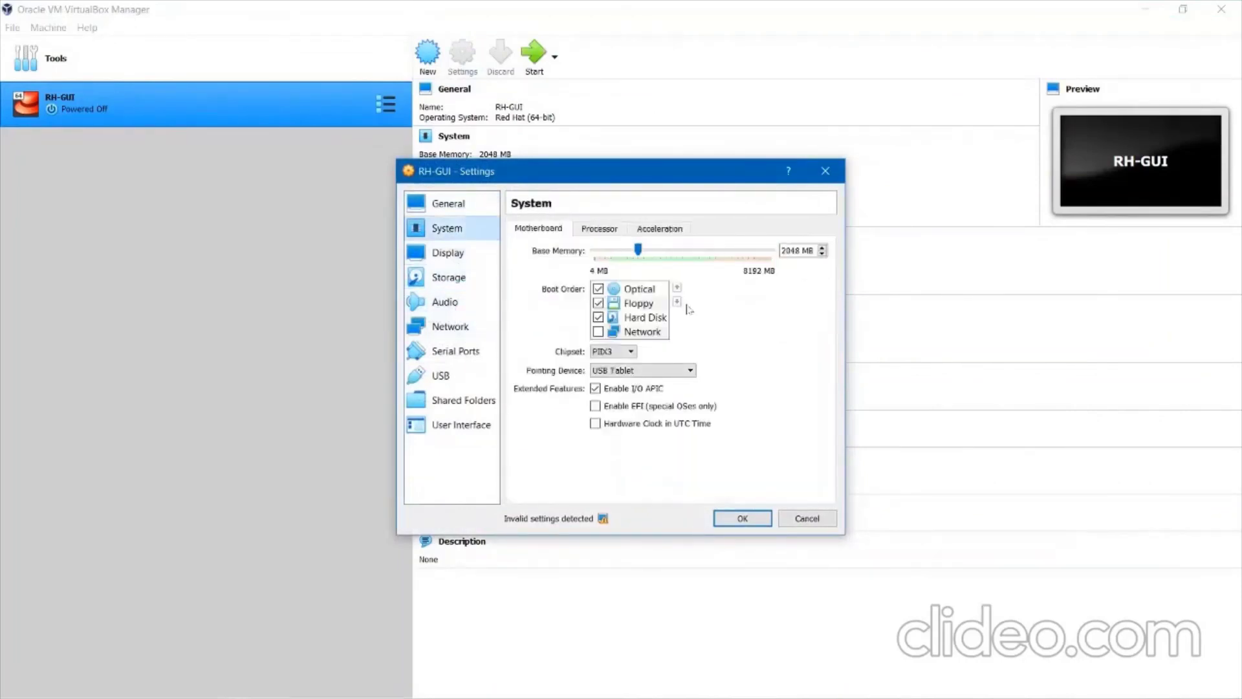
{"action": "left_click", "coordinate": [650, 318]}
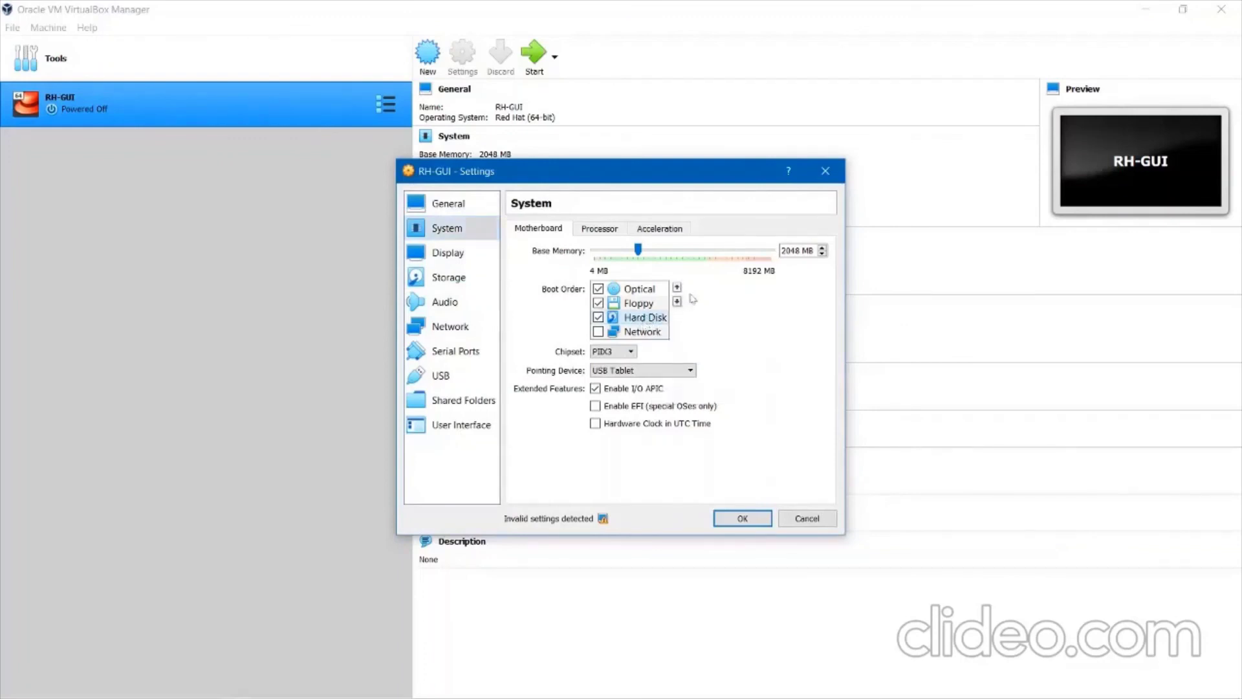
{"action": "left_click", "coordinate": [677, 288]}
{"action": "left_click", "coordinate": [677, 289]}
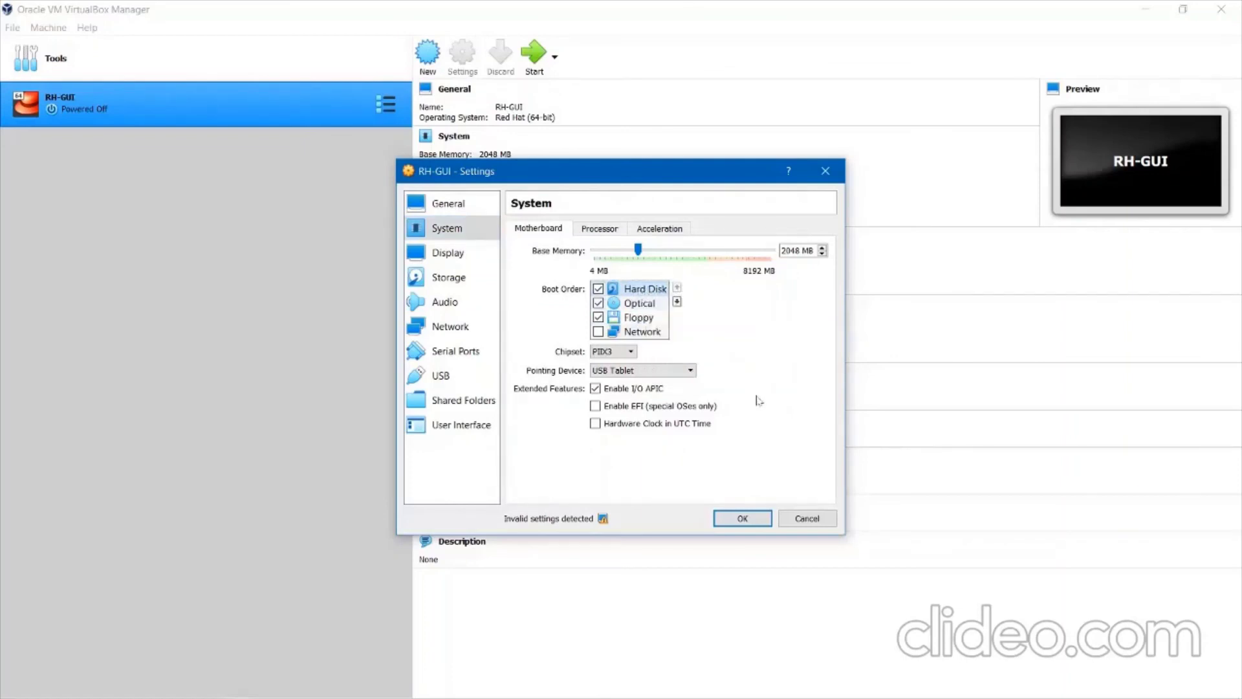
{"action": "left_click", "coordinate": [743, 518]}
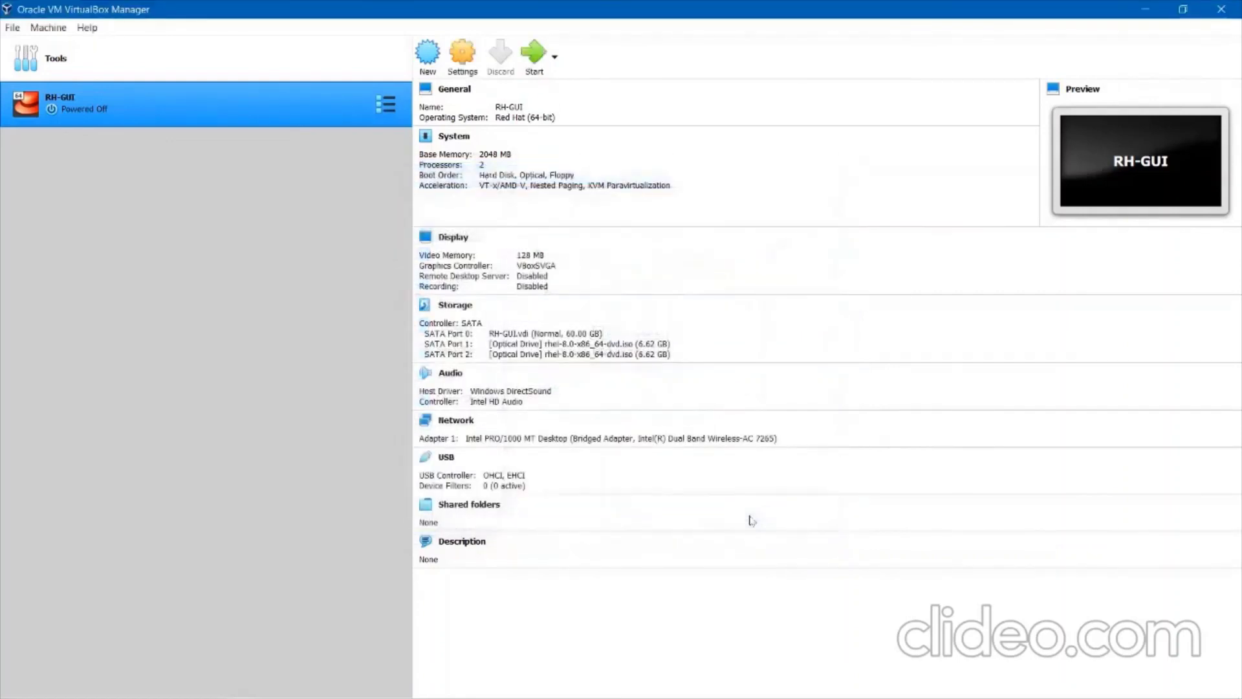
Start RH-GUI, boot the default RHEL entry at GRUB, and dismiss both notification bars.
{"action": "left_click", "coordinate": [541, 69]}
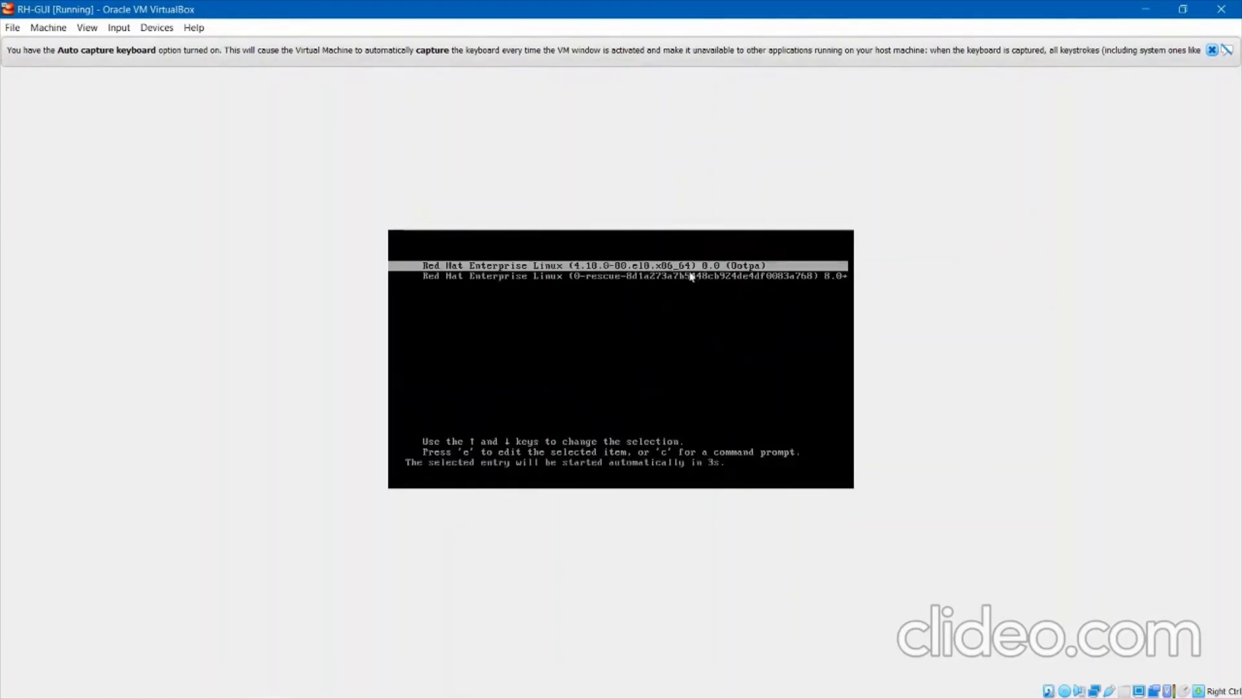
{"action": "key", "text": "Return"}
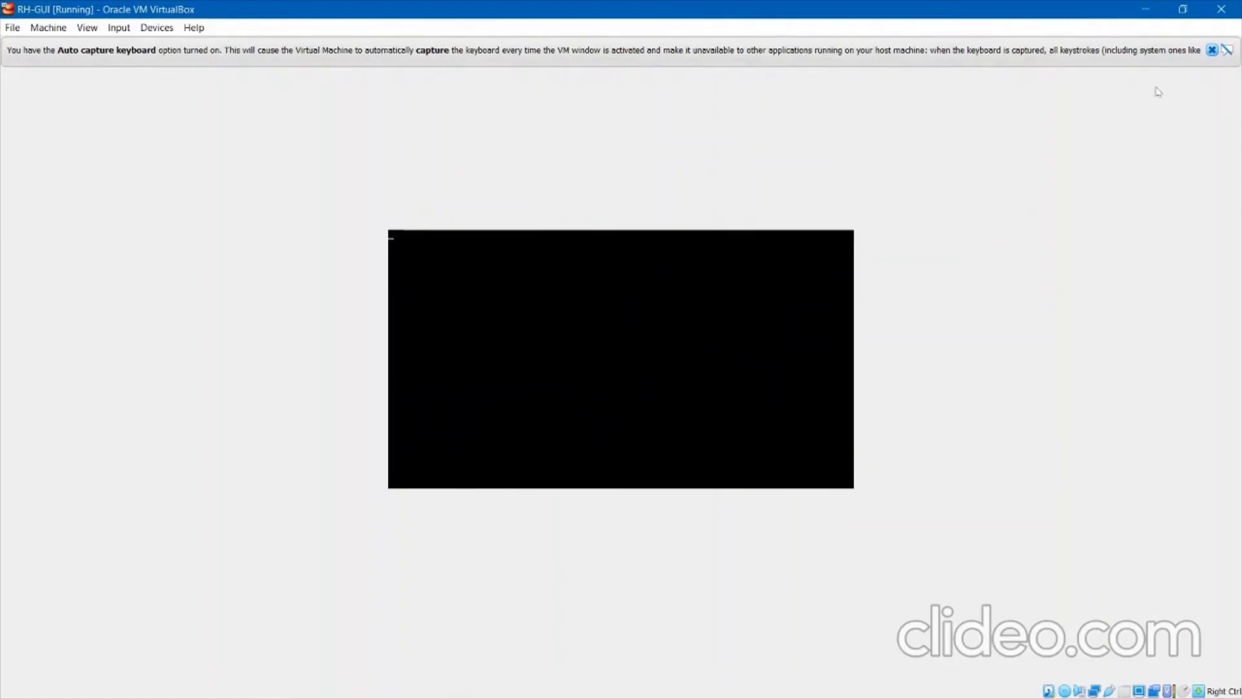
{"action": "left_click", "coordinate": [1212, 52]}
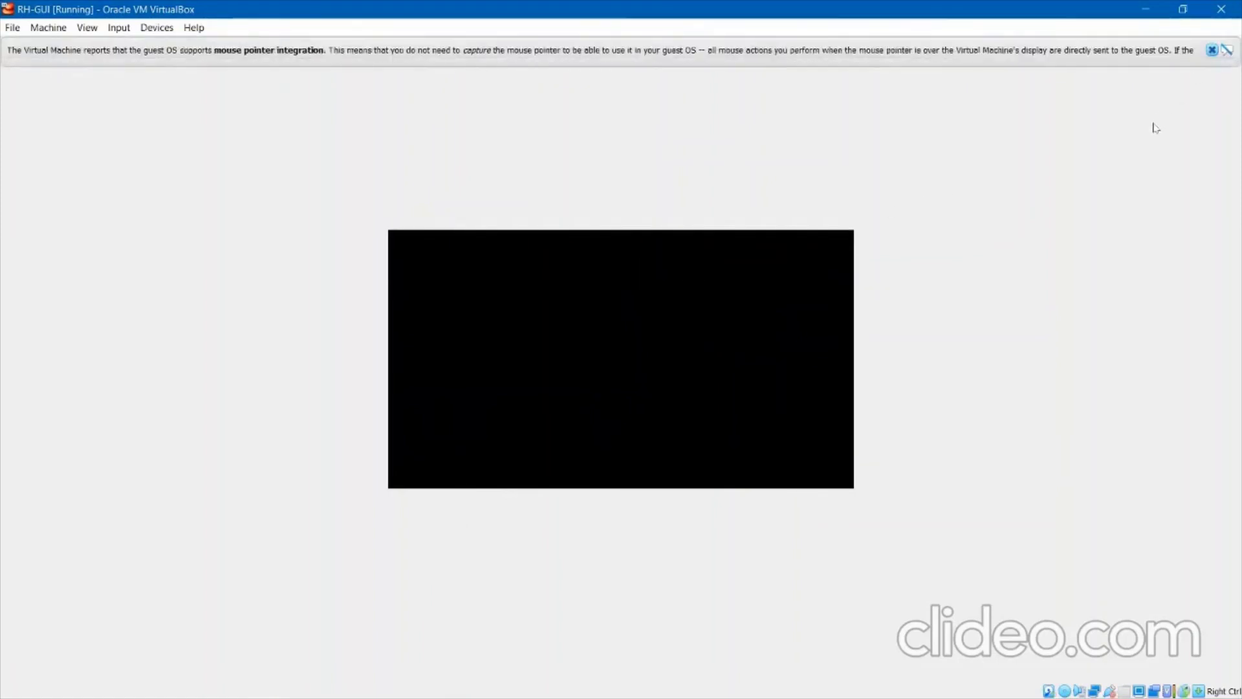
{"action": "left_click", "coordinate": [1211, 51]}
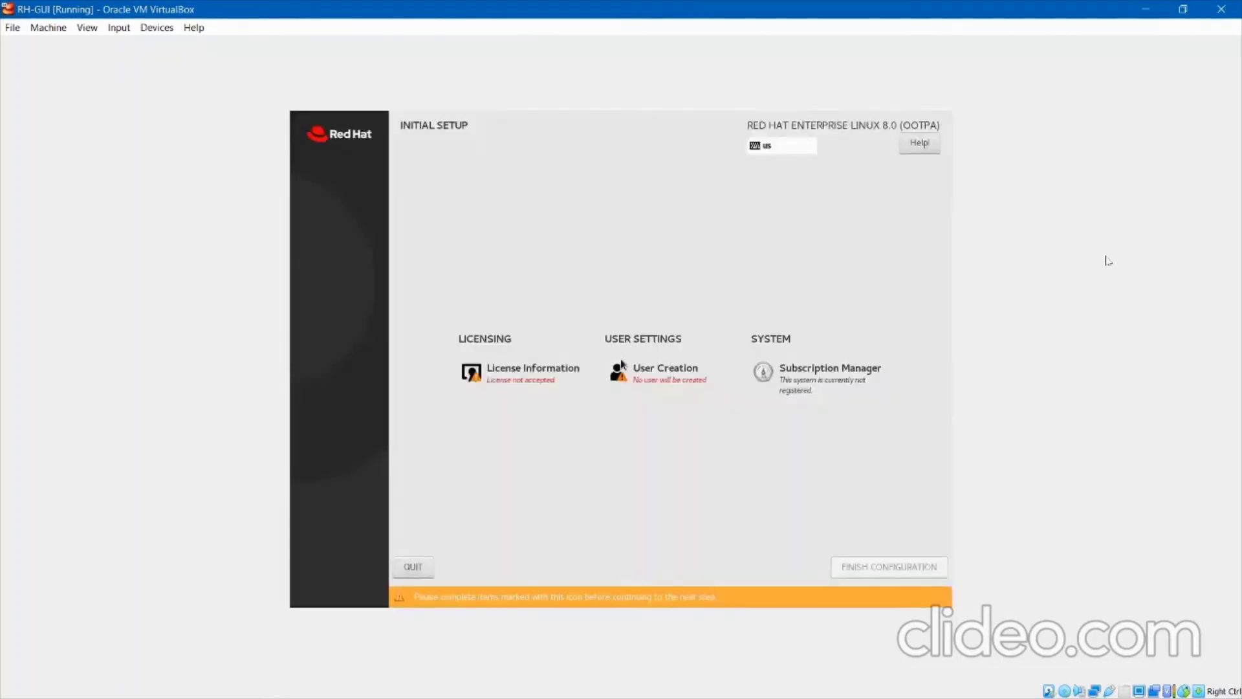
Leave user creation unchanged, accept the RHEL license agreement, then quit Initial Setup with Yes.
{"action": "left_click", "coordinate": [673, 393]}
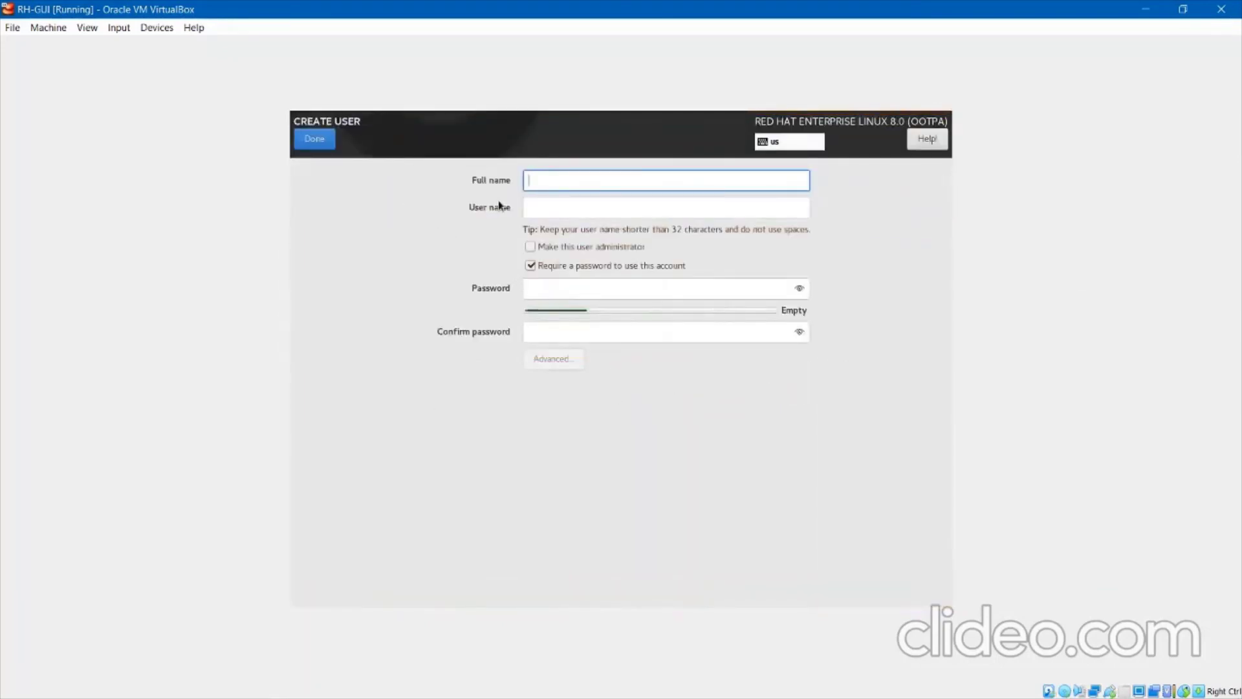
{"action": "left_click", "coordinate": [330, 143]}
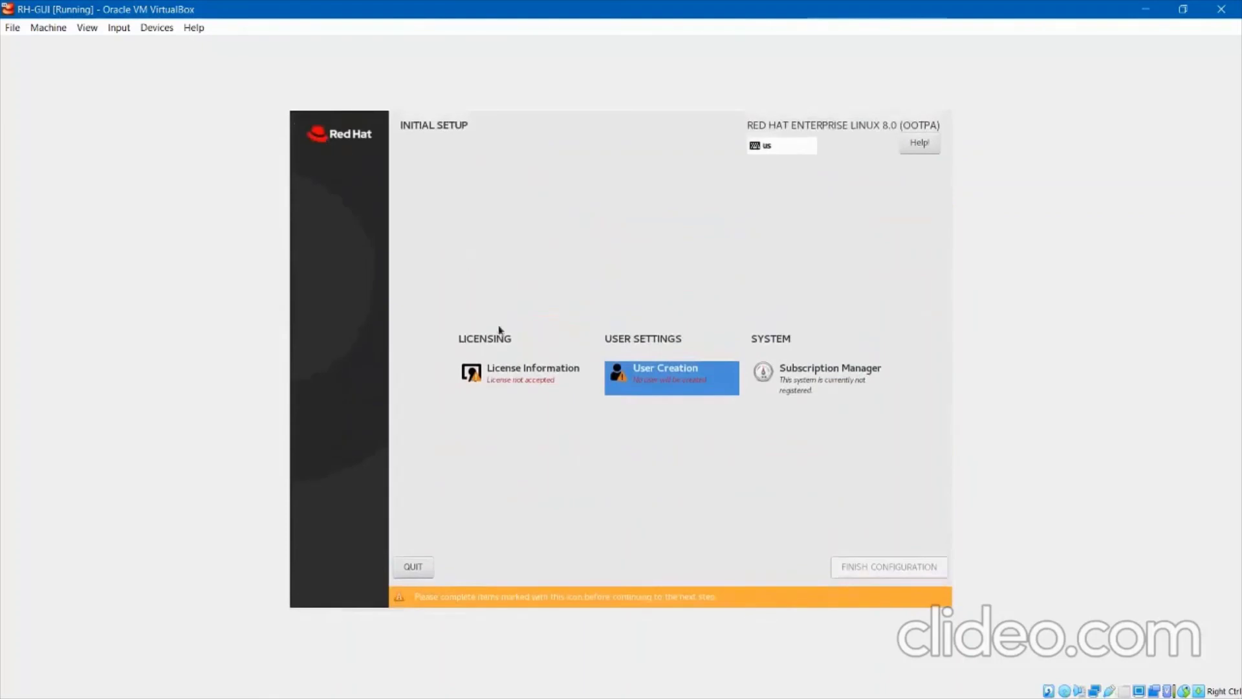
{"action": "left_click", "coordinate": [508, 373]}
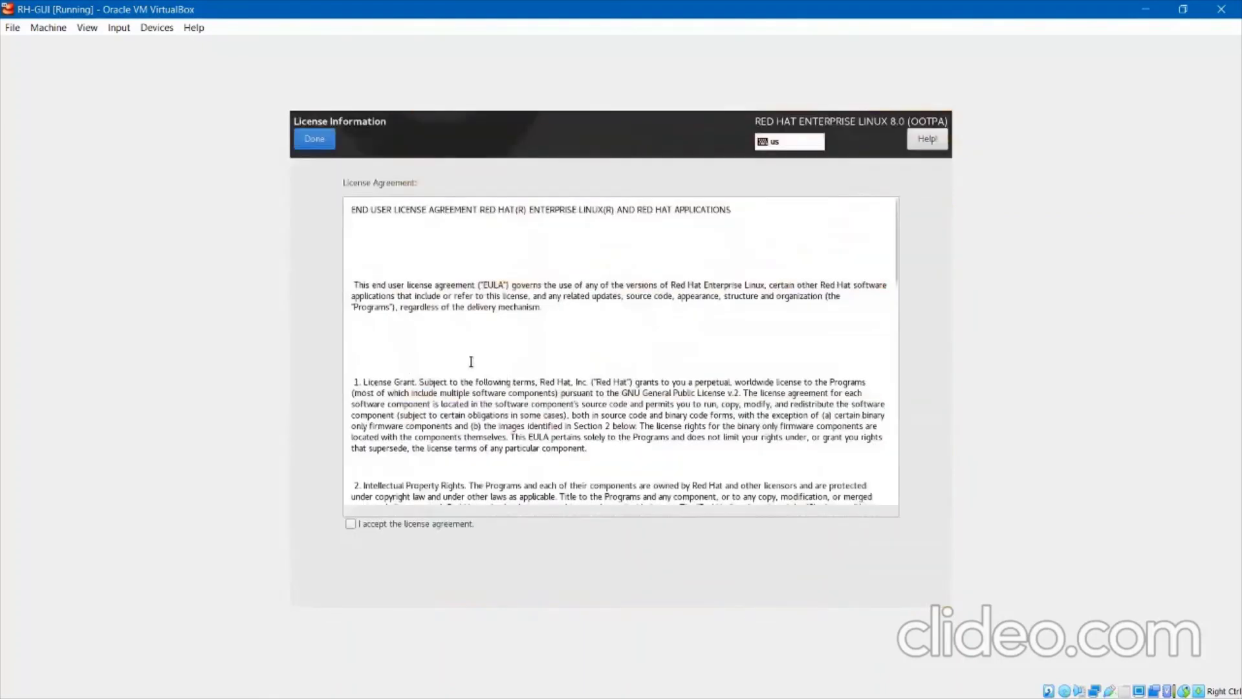
{"action": "scroll", "coordinate": [471, 362], "scroll_direction": "down", "scroll_amount": 1}
{"action": "left_click", "coordinate": [350, 524]}
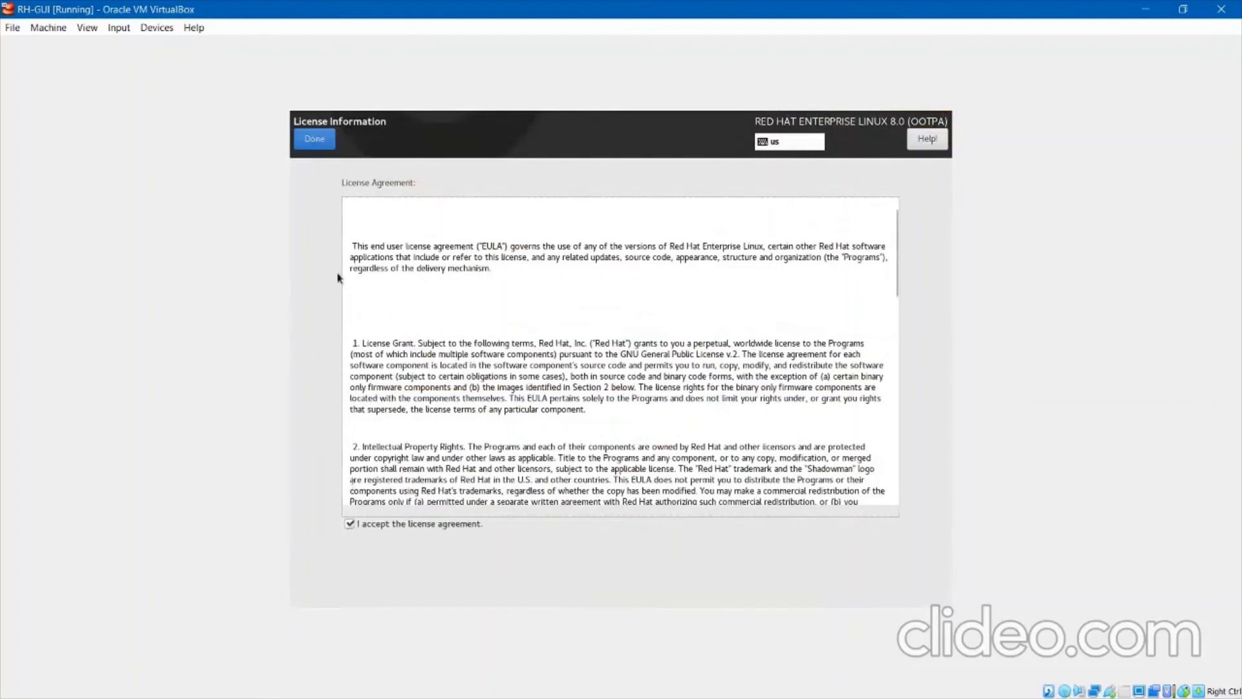
{"action": "left_click", "coordinate": [315, 139]}
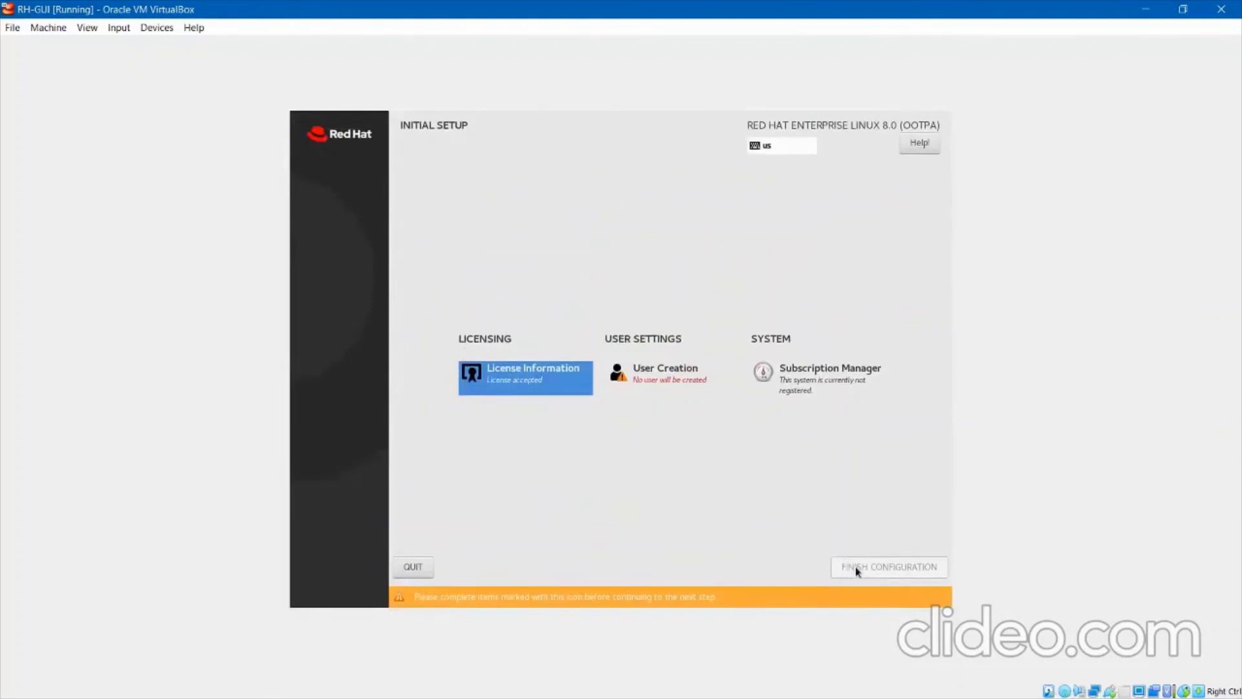
{"action": "left_click", "coordinate": [414, 566]}
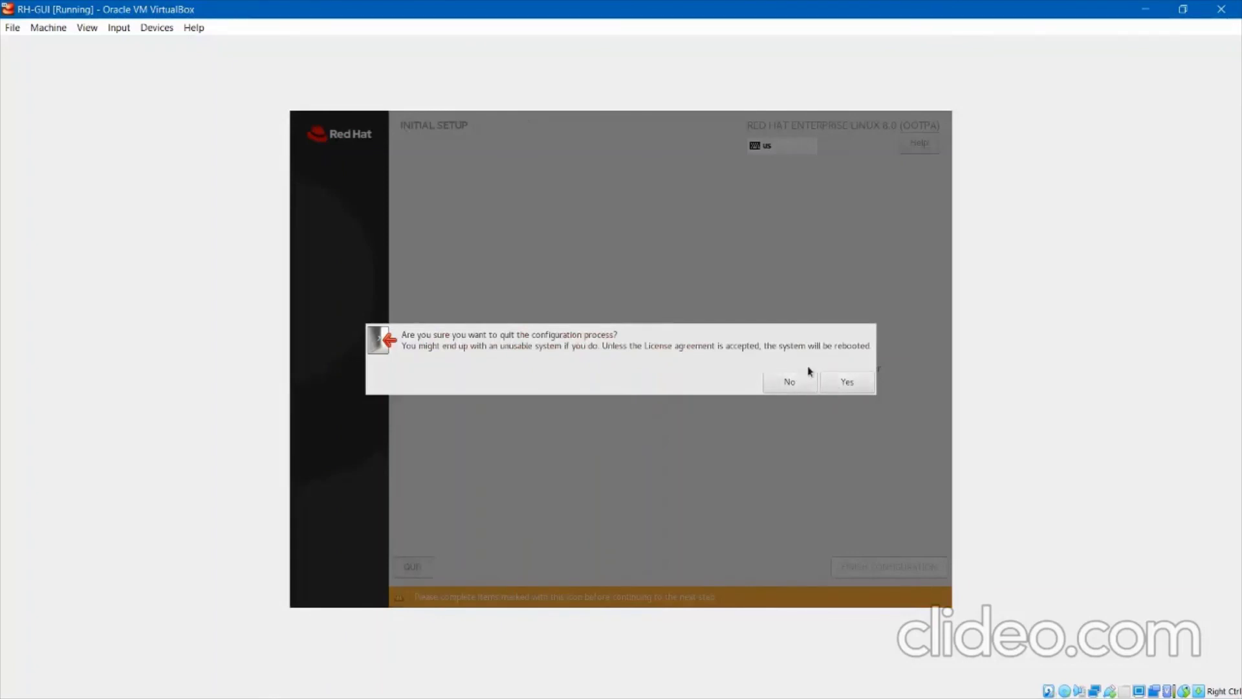
{"action": "left_click", "coordinate": [840, 383]}
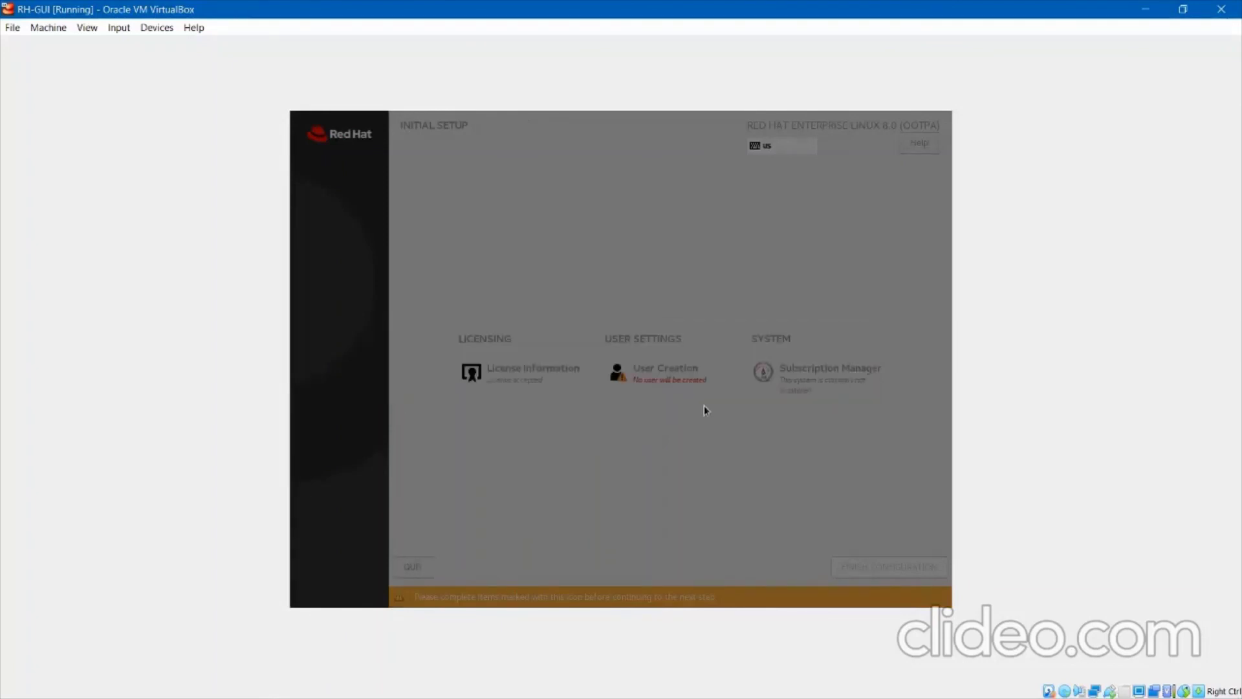